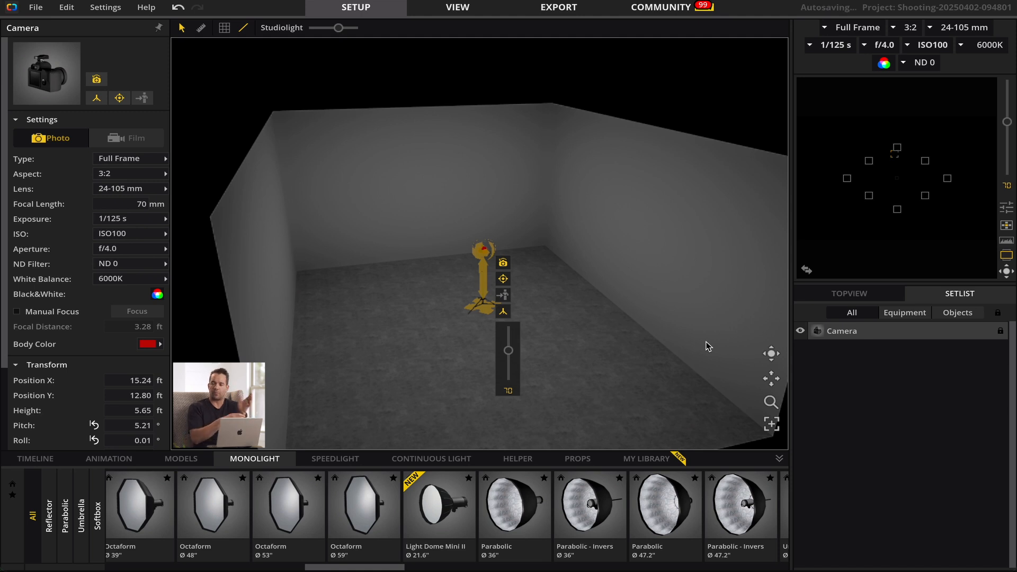
# Step: Add the Victoria model near the far corner of the studio room
pyautogui.moveTo(761, 354)
pyautogui.mouseDown()
pyautogui.moveTo(766, 334)
pyautogui.moveTo(768, 354)
pyautogui.mouseUp()
pyautogui.moveTo(911, 208)
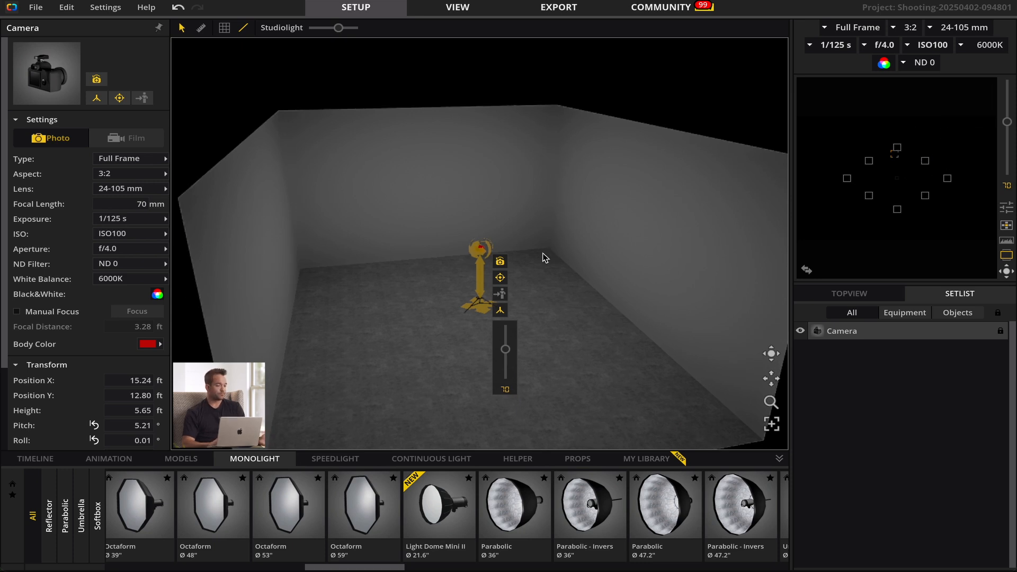
pyautogui.click(182, 459)
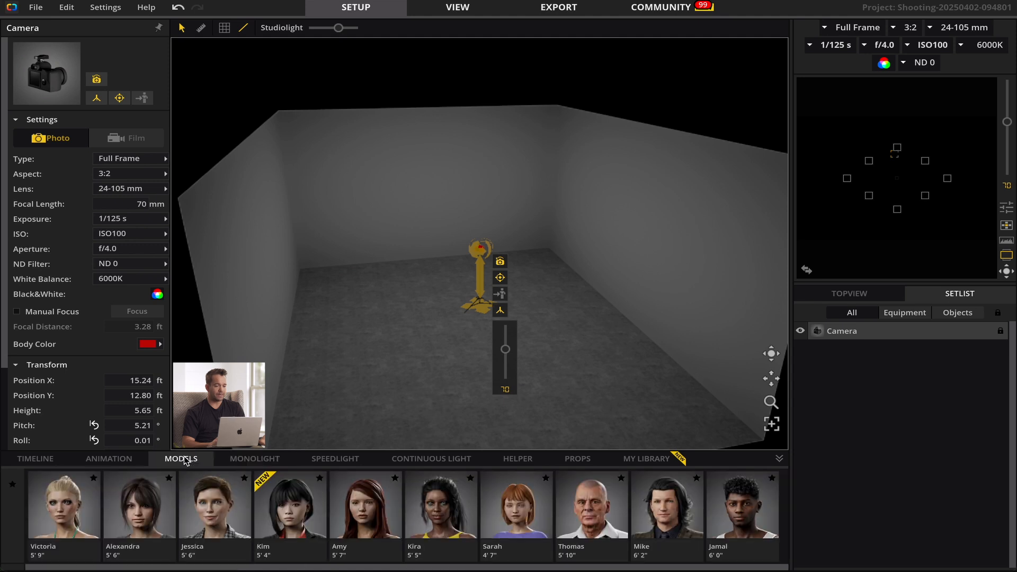
pyautogui.moveTo(70, 509); pyautogui.dragTo(542, 268)
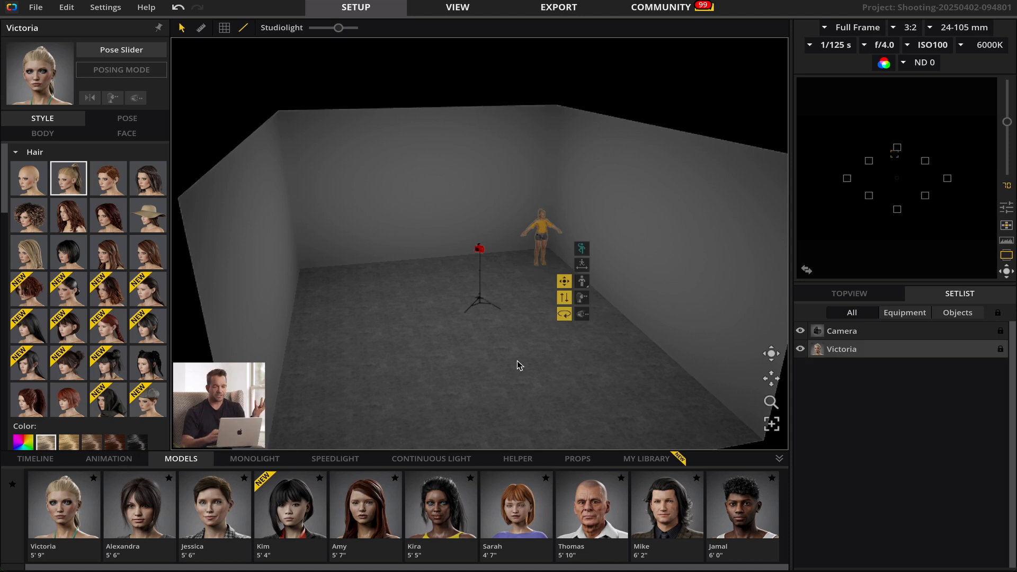
pyautogui.moveTo(567, 315); pyautogui.dragTo(494, 323)
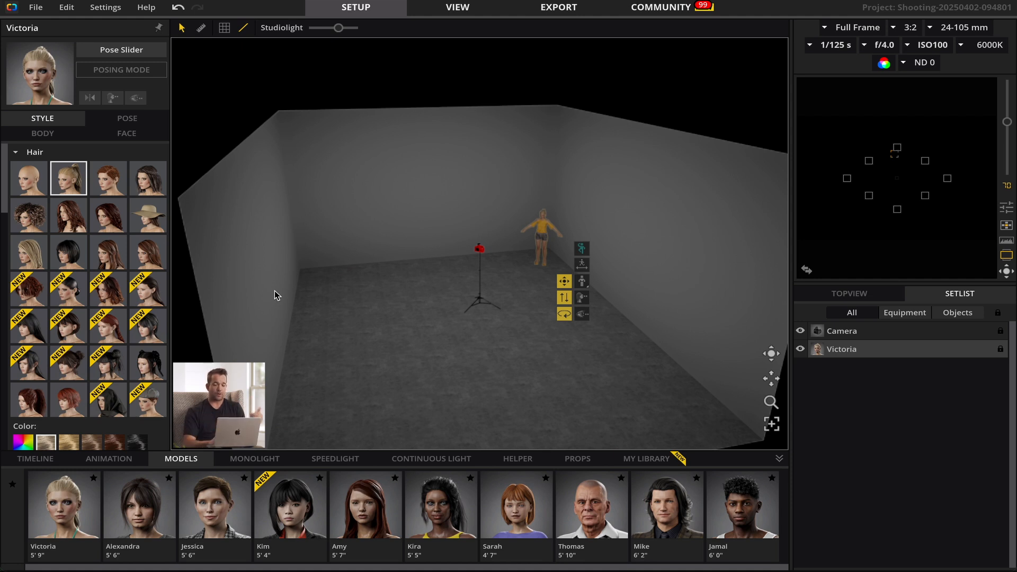
# Step: Add a Cove backdrop around the Victoria model
pyautogui.click(517, 460)
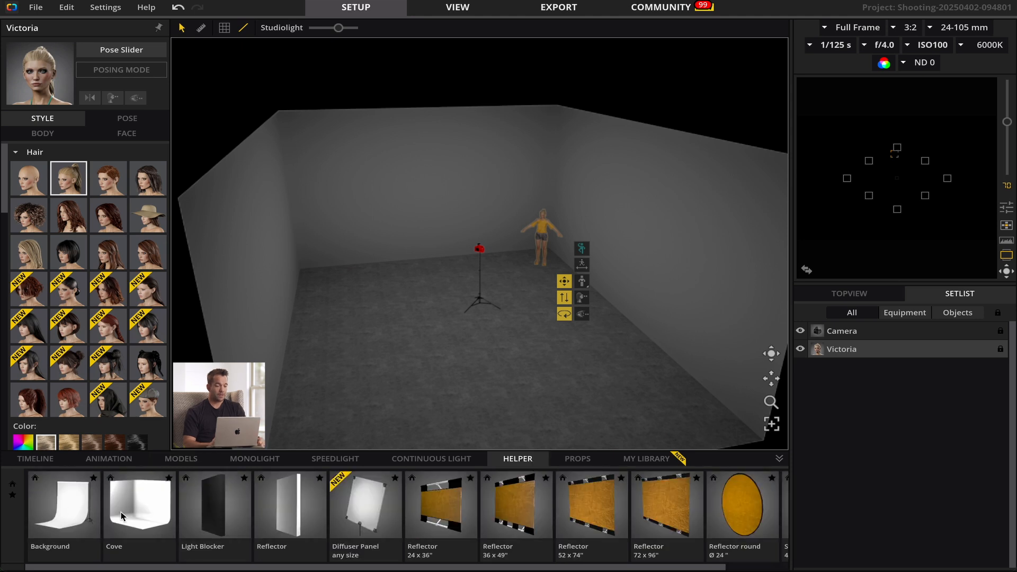
pyautogui.moveTo(146, 519); pyautogui.dragTo(477, 270)
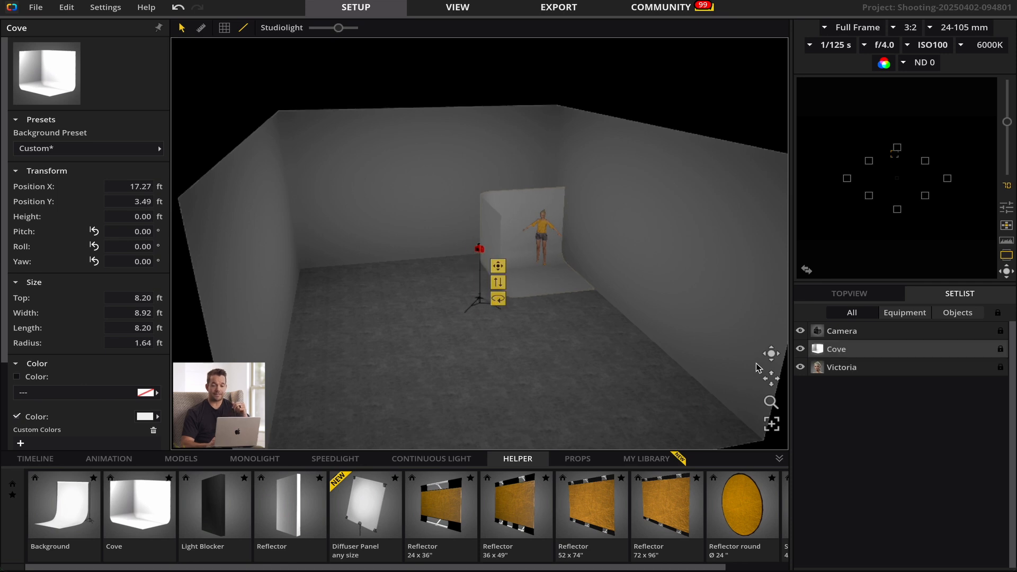
# Step: Set the cove's yaw to 90° and move it into the room corner behind the model, at about X 25.83 ft, Y 1.04 ft
pyautogui.moveTo(769, 354); pyautogui.dragTo(725, 440)
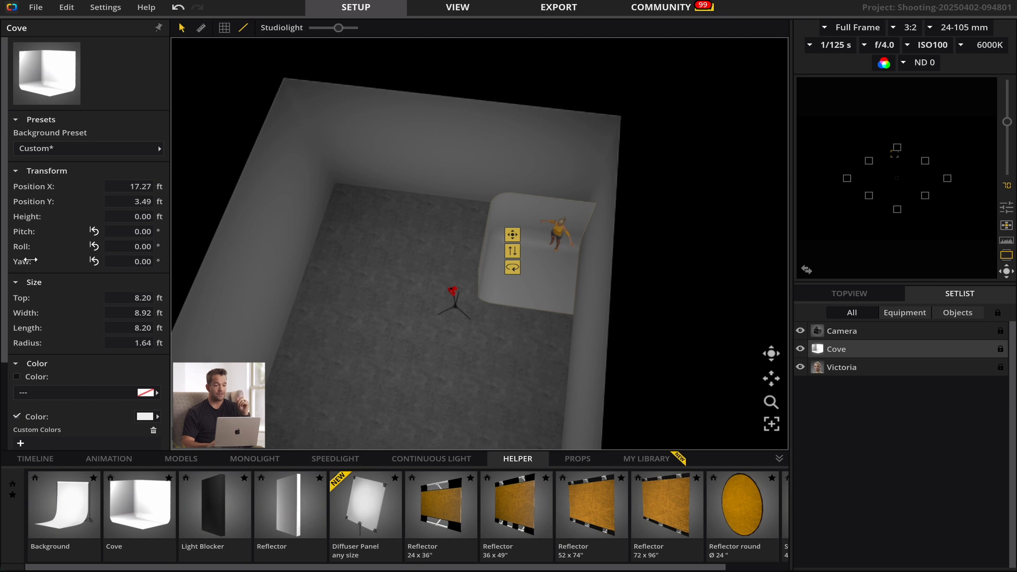
pyautogui.moveTo(513, 268)
pyautogui.mouseDown()
pyautogui.moveTo(432, 277)
pyautogui.moveTo(513, 287)
pyautogui.mouseUp()
pyautogui.click(127, 262)
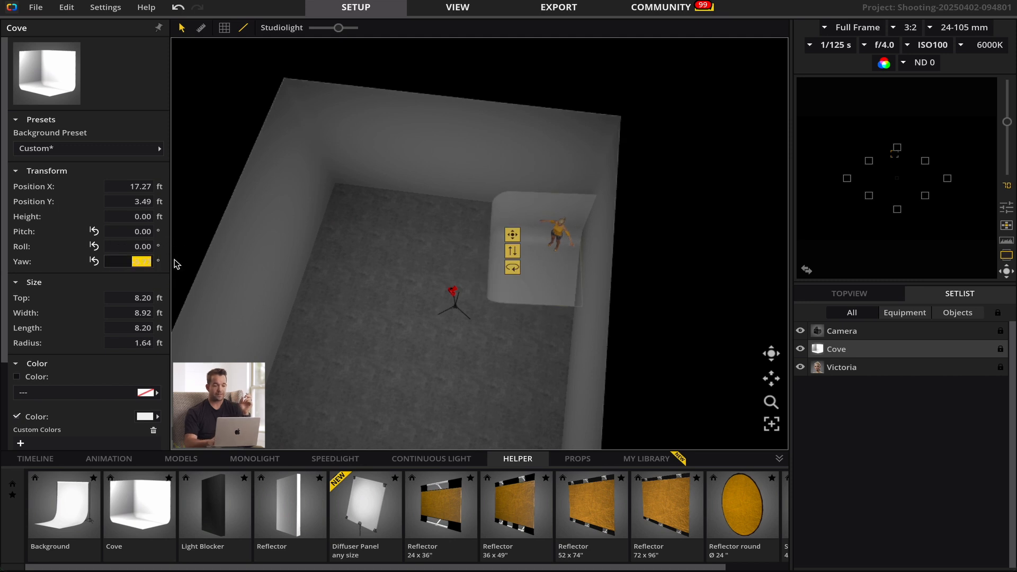
pyautogui.write('90')
pyautogui.press('Return')
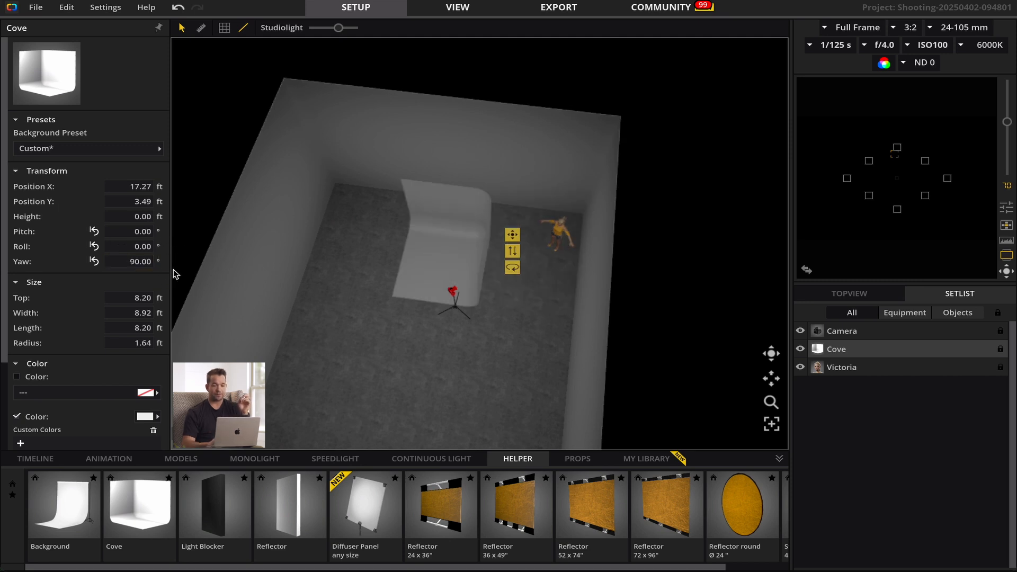
pyautogui.moveTo(466, 260); pyautogui.dragTo(550, 243)
# Step: Set the cove's top, width and length to 10 ft each
pyautogui.moveTo(765, 352)
pyautogui.mouseDown()
pyautogui.moveTo(873, 235)
pyautogui.moveTo(837, 296)
pyautogui.mouseUp()
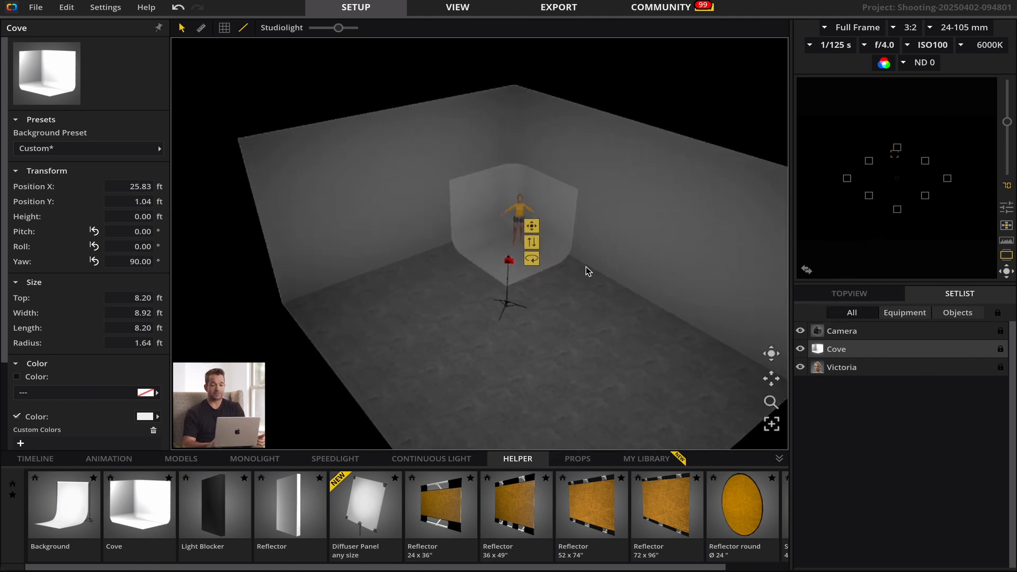
pyautogui.scroll(3, 586, 270)
pyautogui.moveTo(759, 352); pyautogui.dragTo(755, 332)
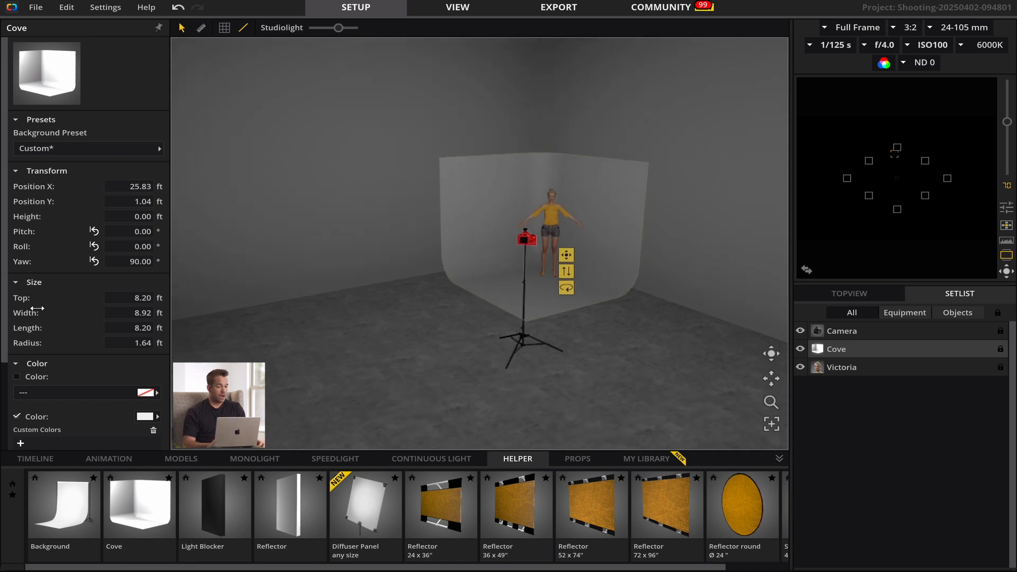
pyautogui.click(130, 299)
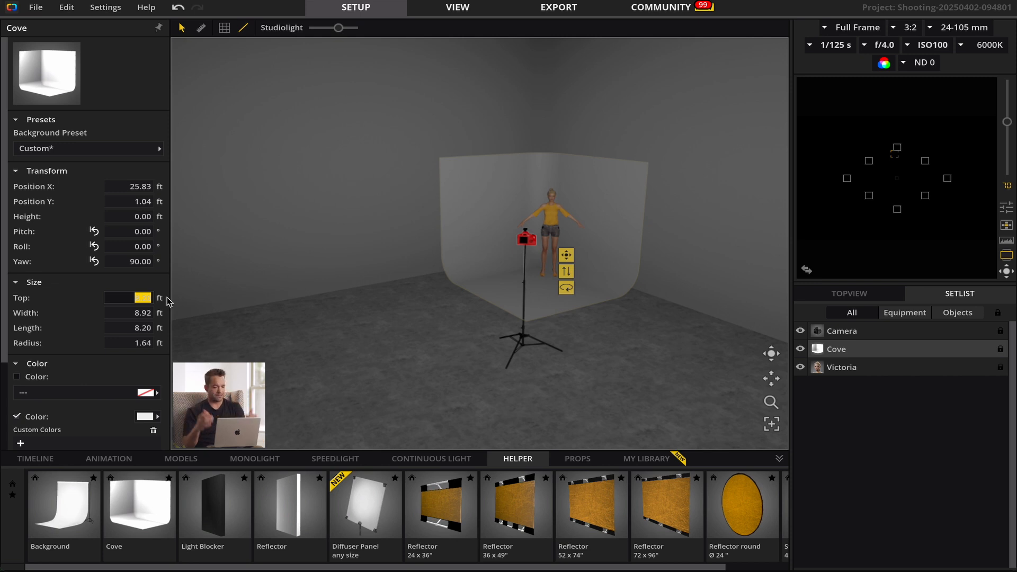
pyautogui.write('10')
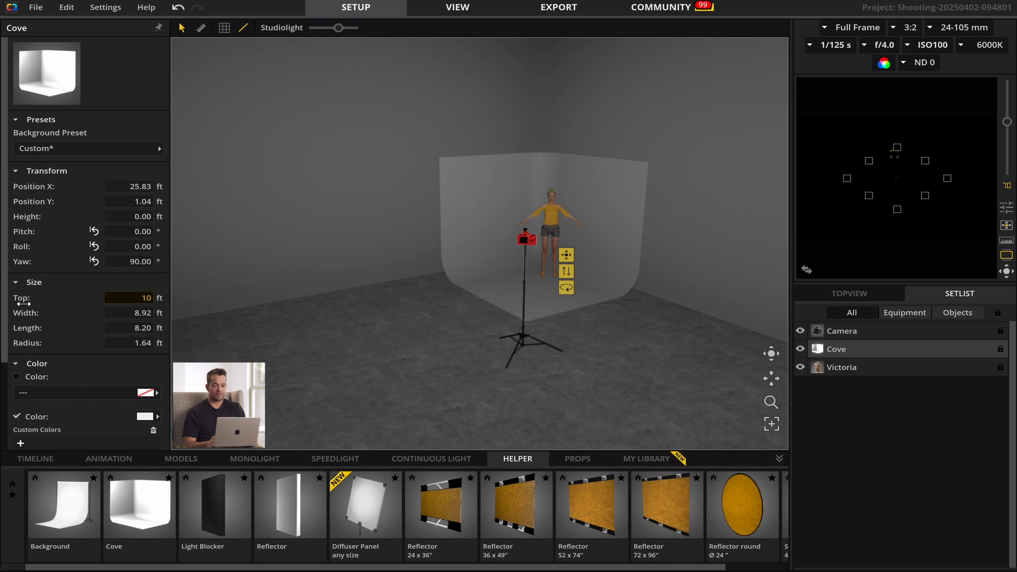
pyautogui.press('Return')
pyautogui.click(112, 315)
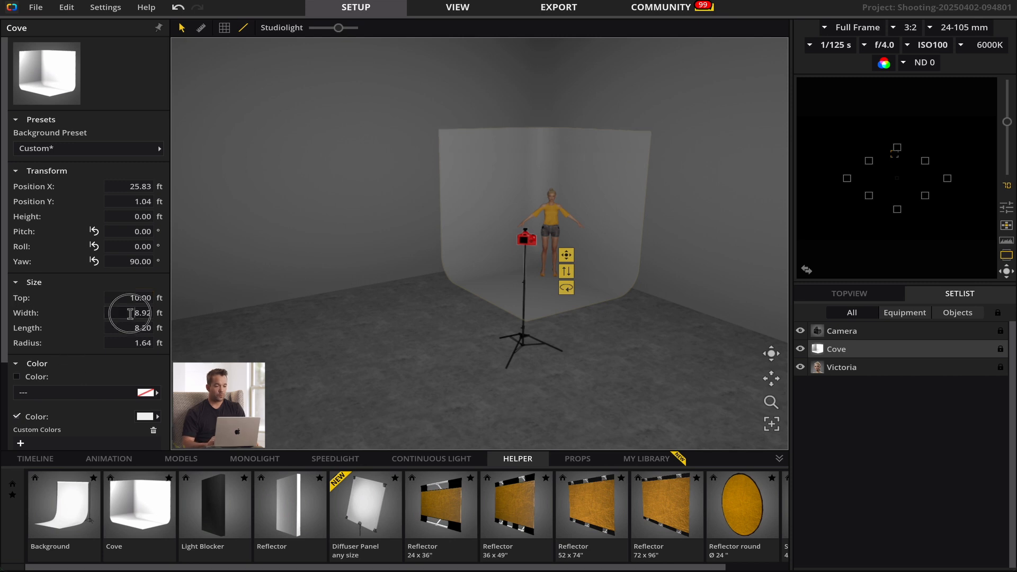
pyautogui.write('10')
pyautogui.press('Return')
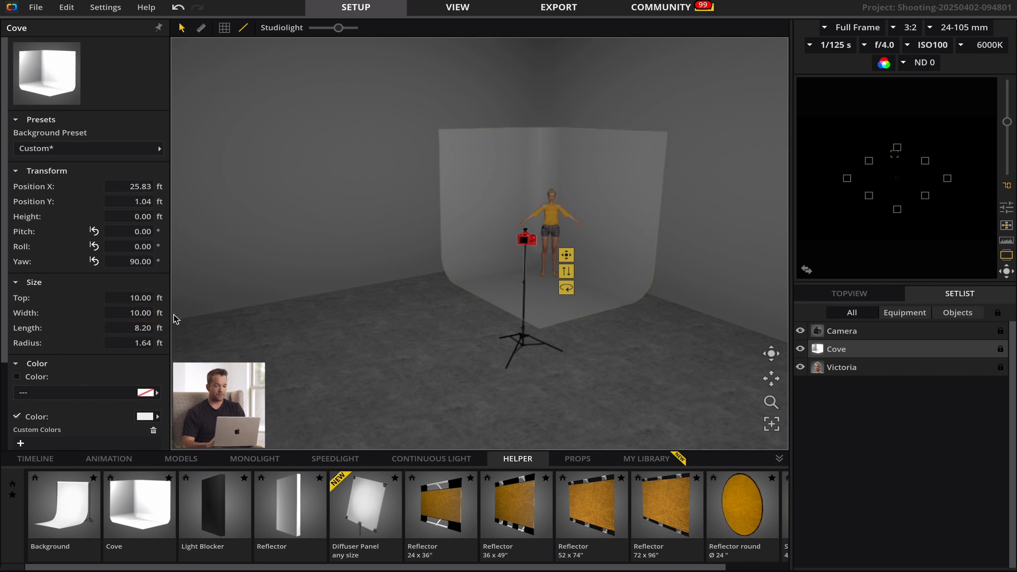
pyautogui.click(131, 328)
pyautogui.write('10')
pyautogui.press('Return')
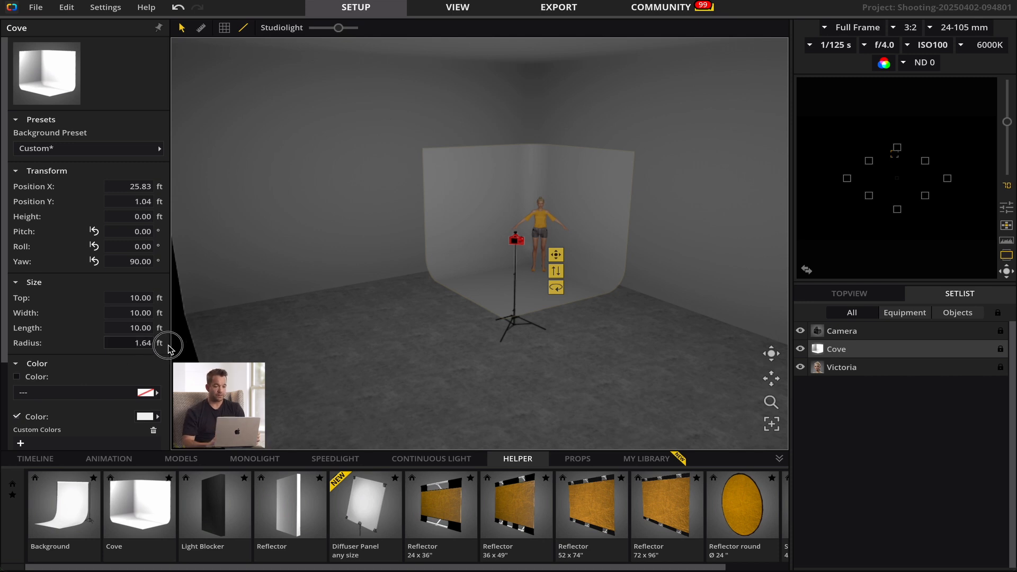
# Step: Set the cove's corner radius to 2 ft
pyautogui.doubleClick(136, 341)
pyautogui.write('2')
pyautogui.press('Return')
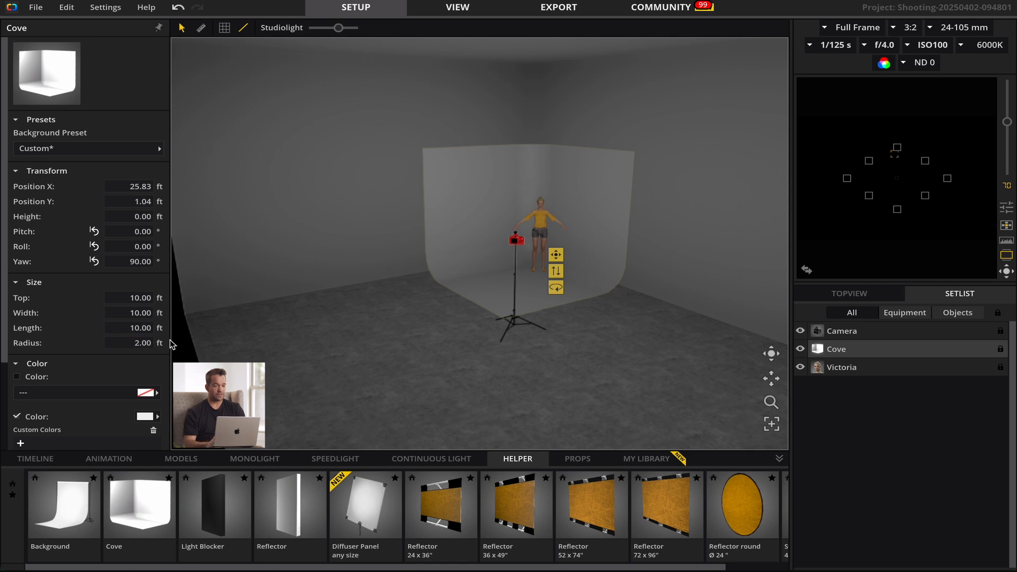
# Step: Shift the Victoria model slightly to centre her in the cove, and lock the cove against selection
pyautogui.moveTo(539, 229); pyautogui.dragTo(533, 229)
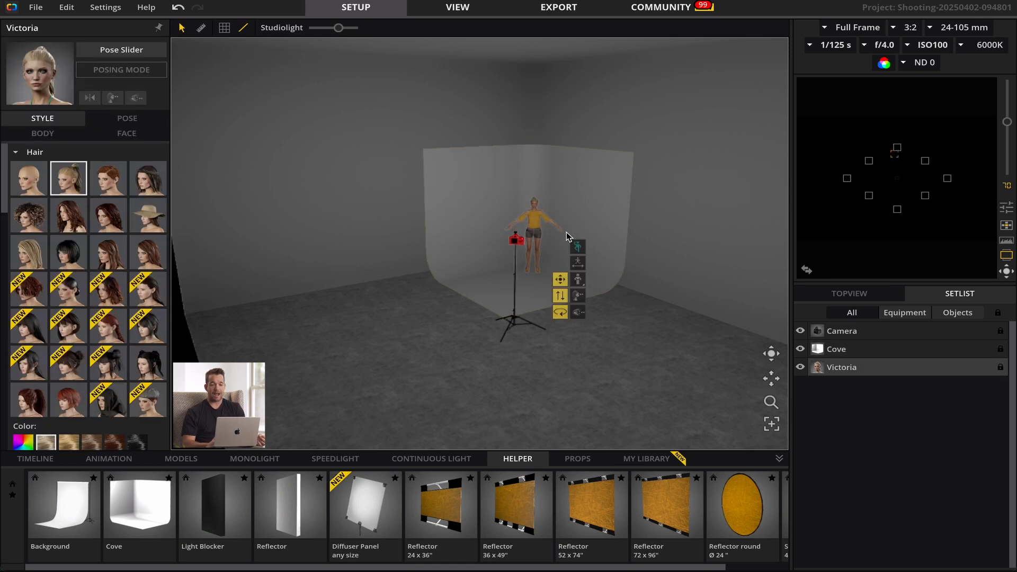
pyautogui.click(597, 207)
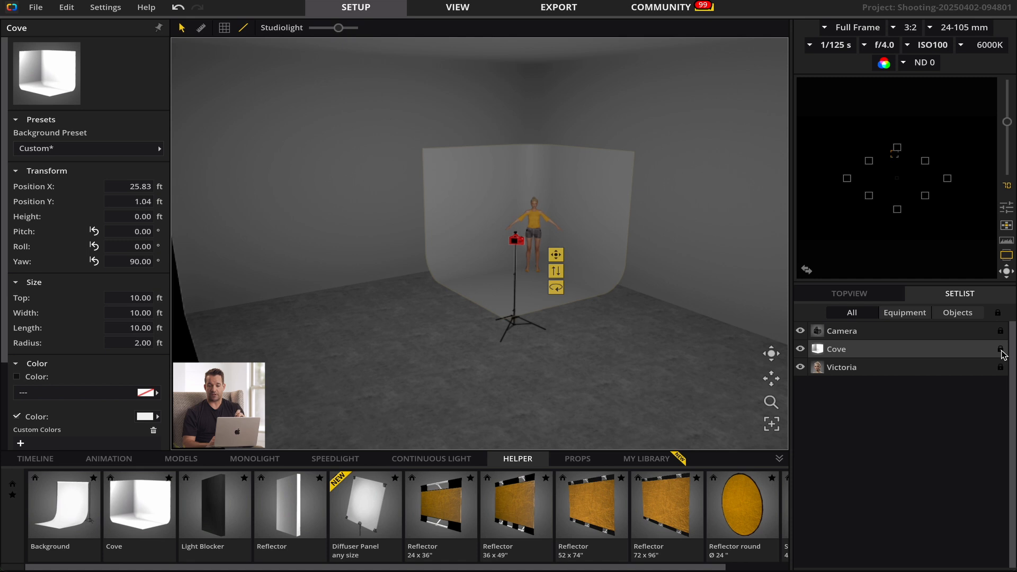
pyautogui.click(1000, 348)
pyautogui.click(595, 220)
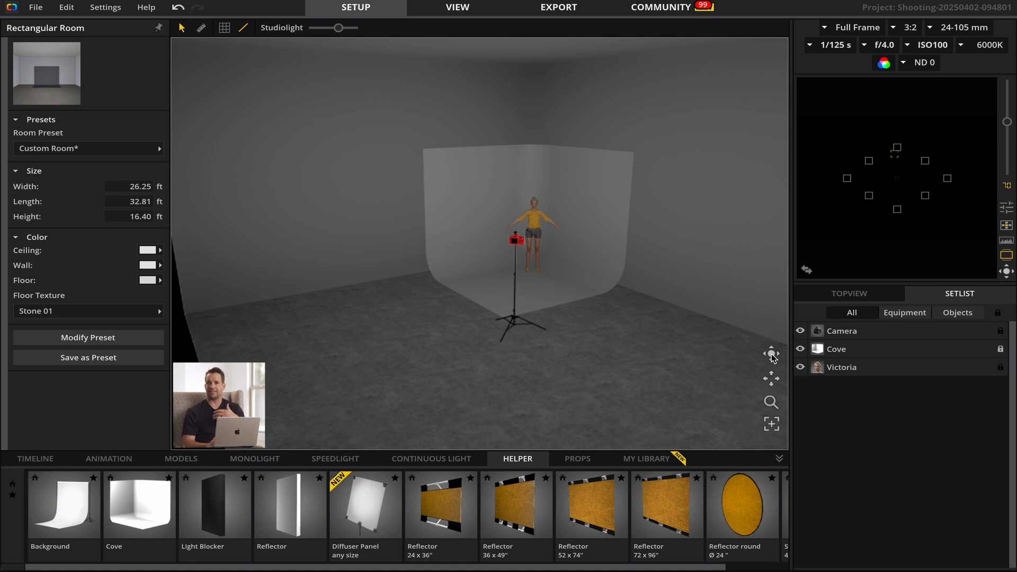
# Step: Place a Bare Flashes monolight behind the camera, facing the model, and raise it to about 6.25 ft
pyautogui.moveTo(774, 365)
pyautogui.mouseDown()
pyautogui.moveTo(752, 371)
pyautogui.moveTo(781, 370)
pyautogui.mouseUp()
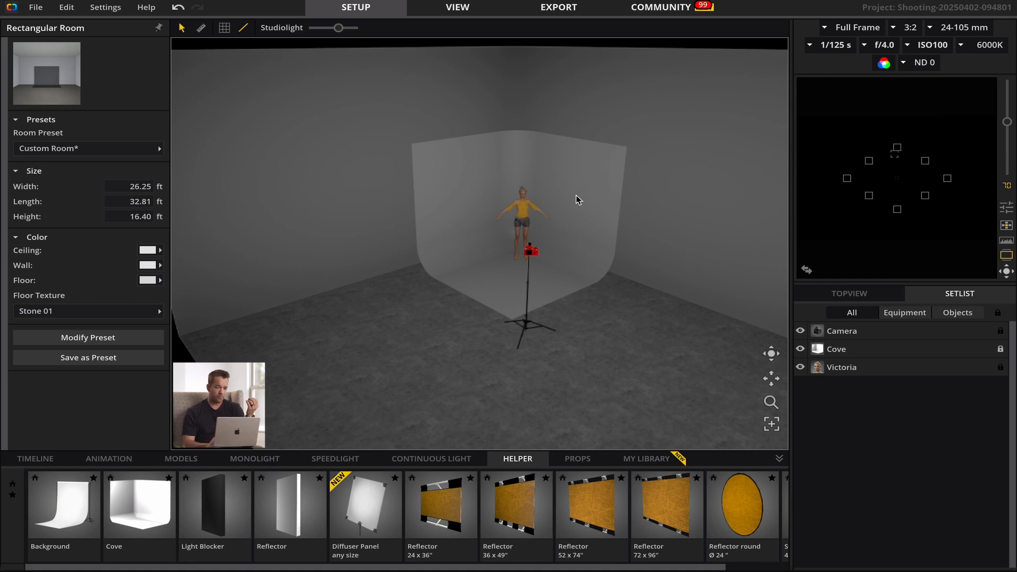
pyautogui.click(248, 458)
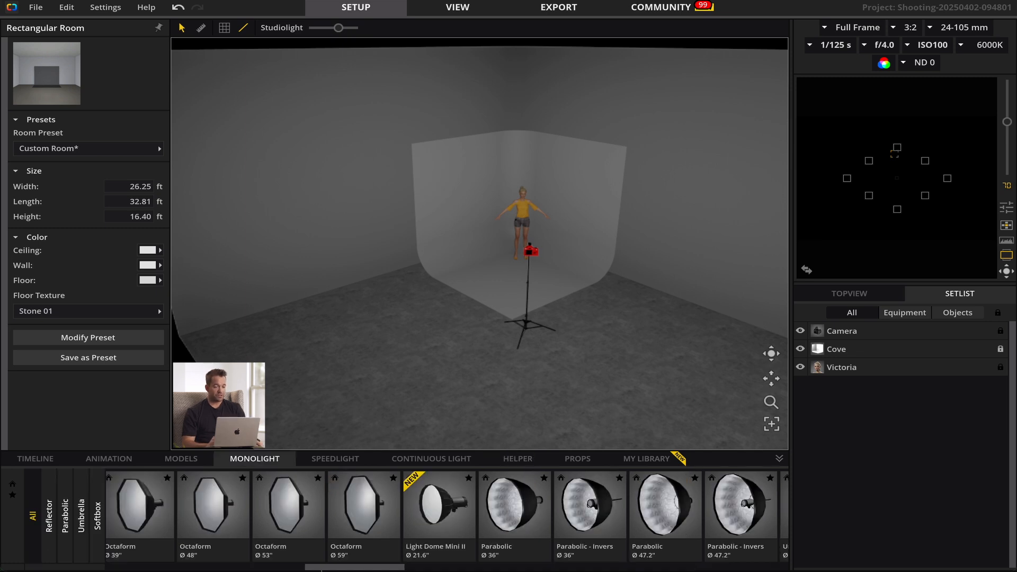
pyautogui.moveTo(369, 567); pyautogui.dragTo(147, 569)
pyautogui.moveTo(152, 512); pyautogui.dragTo(526, 405)
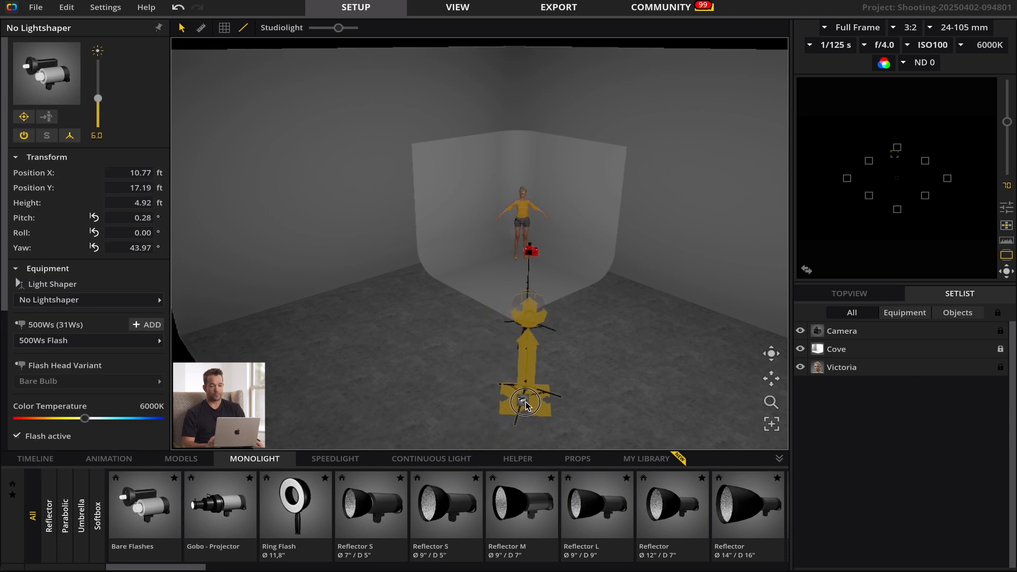
pyautogui.moveTo(528, 371); pyautogui.dragTo(532, 344)
# Step: Set the flash's power to 7.8 and change its flash head to the Profoto B10x Plus
pyautogui.moveTo(583, 405); pyautogui.dragTo(581, 392)
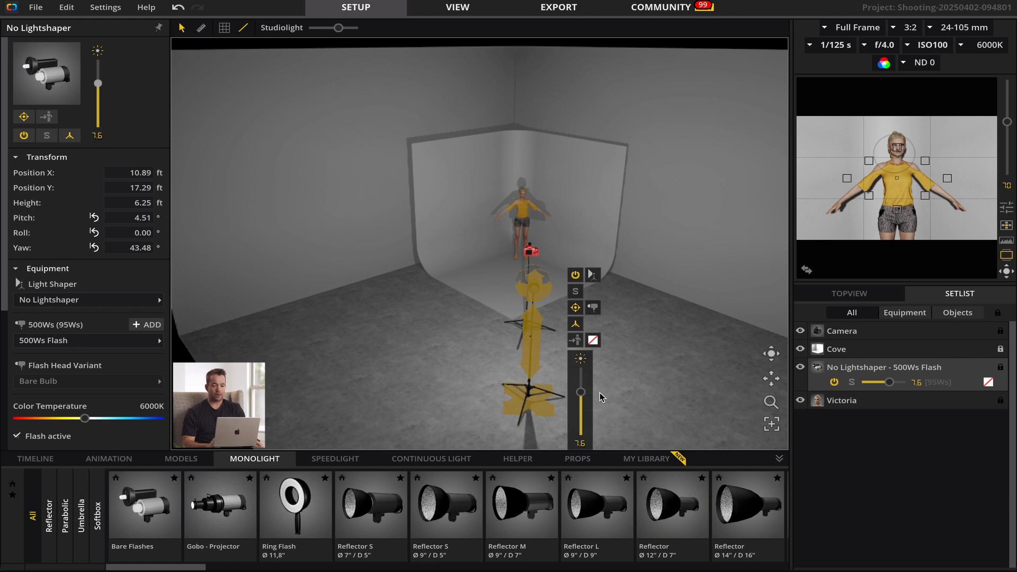
pyautogui.moveTo(581, 392); pyautogui.dragTo(581, 391)
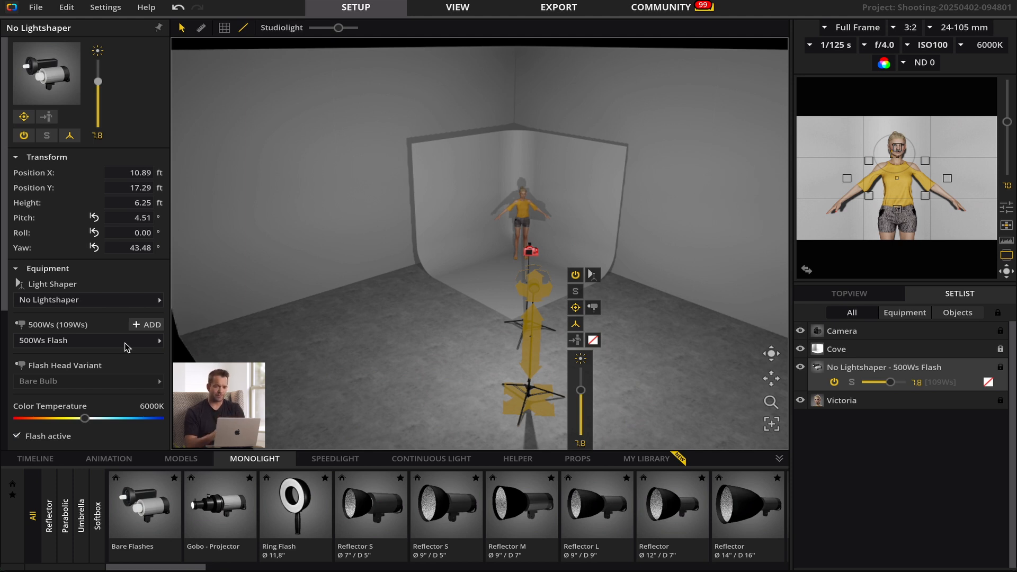
pyautogui.click(148, 349)
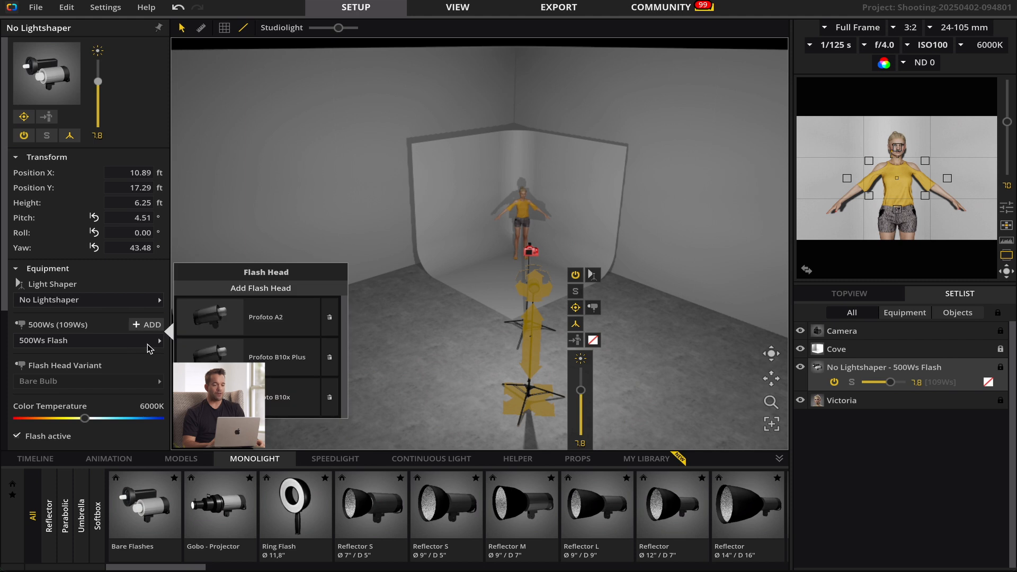
pyautogui.click(352, 364)
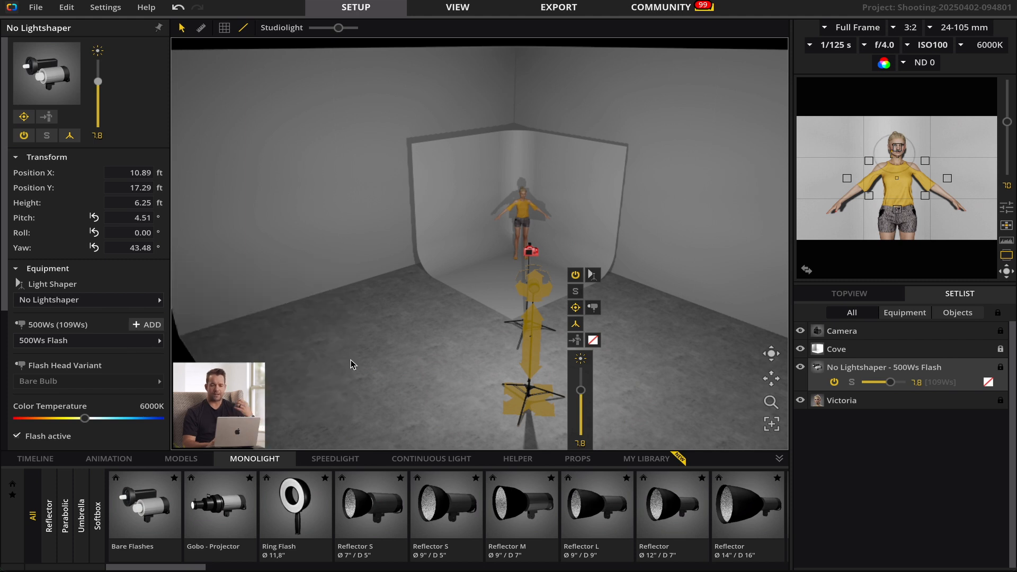
pyautogui.click(141, 341)
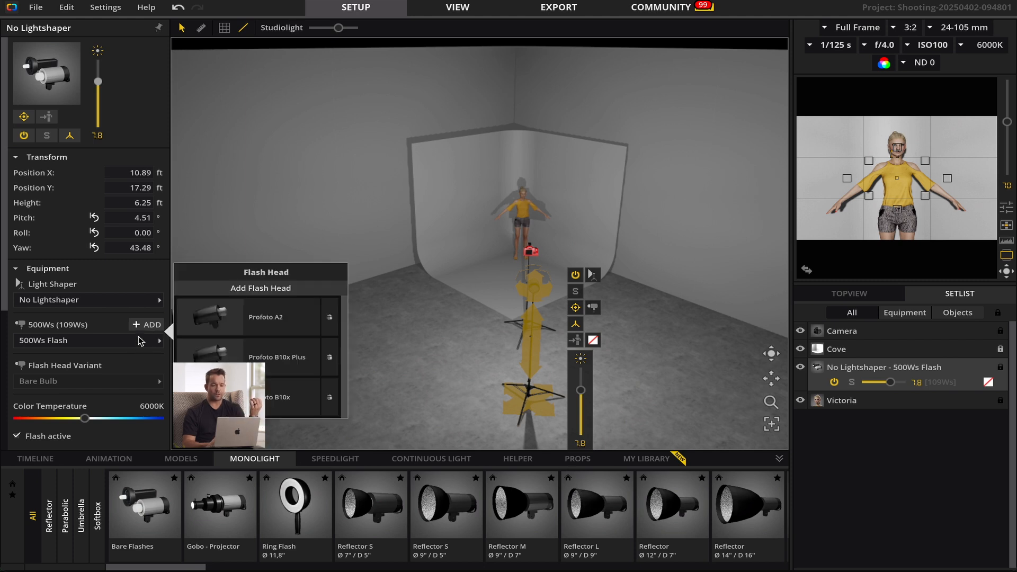
pyautogui.click(285, 358)
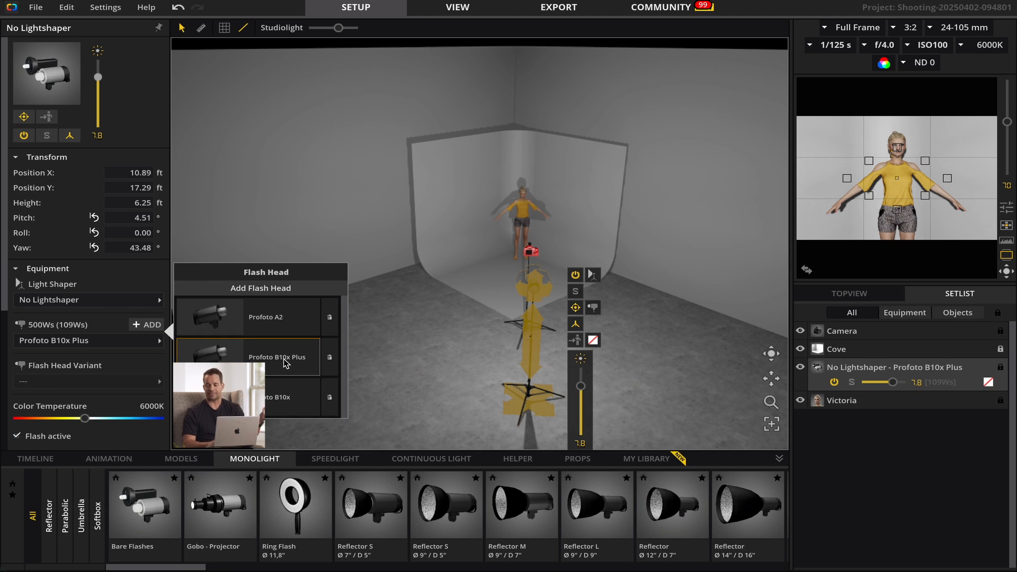
pyautogui.click(606, 420)
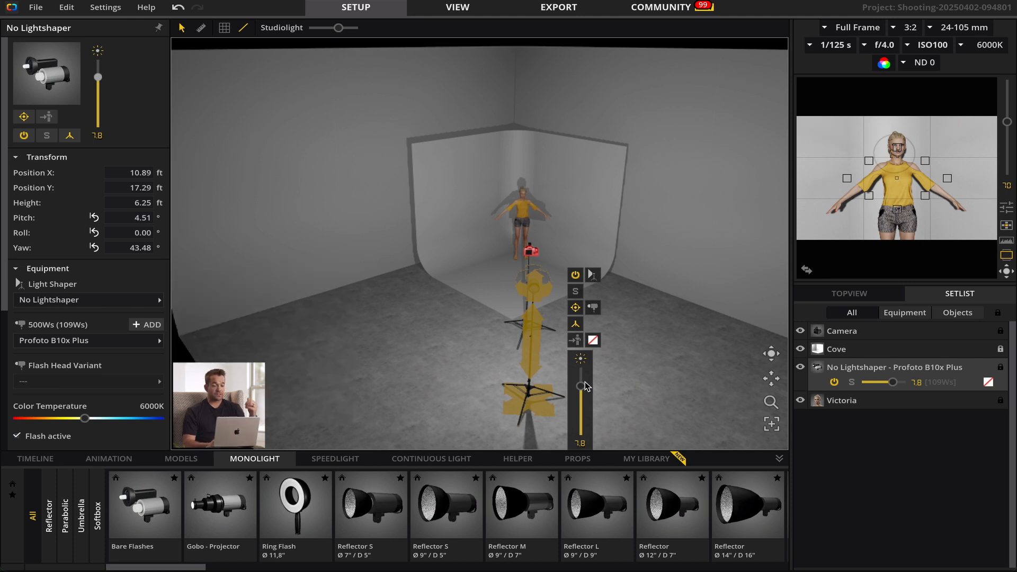
# Step: Give the Victoria model the standing women's preset pose with both hands on the hips
pyautogui.moveTo(768, 358); pyautogui.dragTo(766, 356)
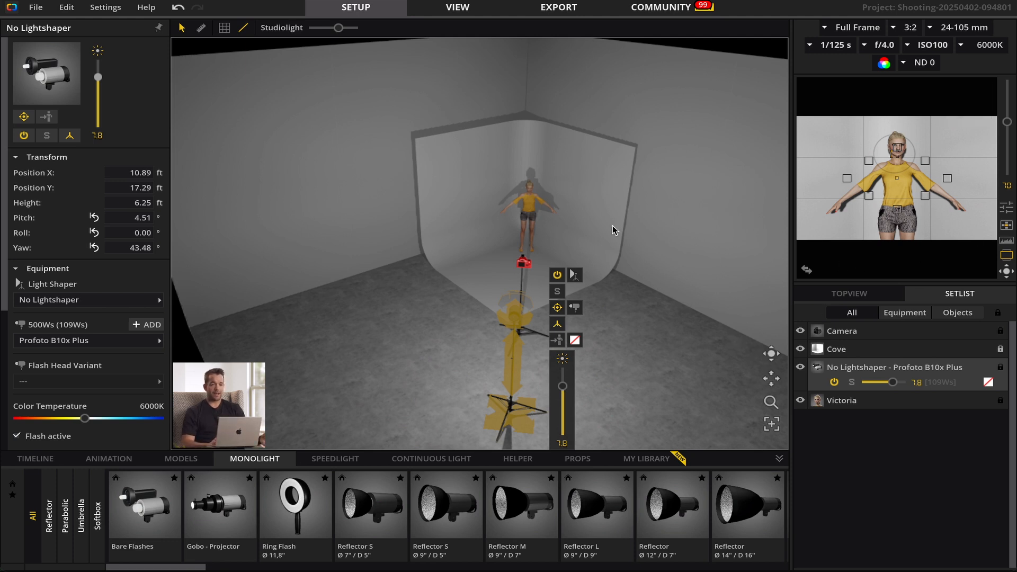
pyautogui.click(529, 202)
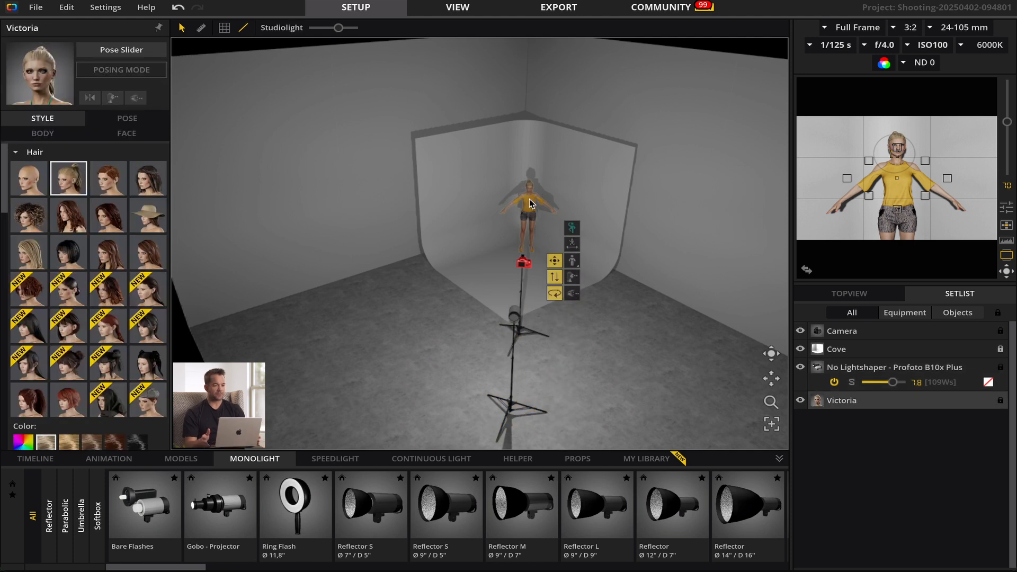
pyautogui.click(129, 118)
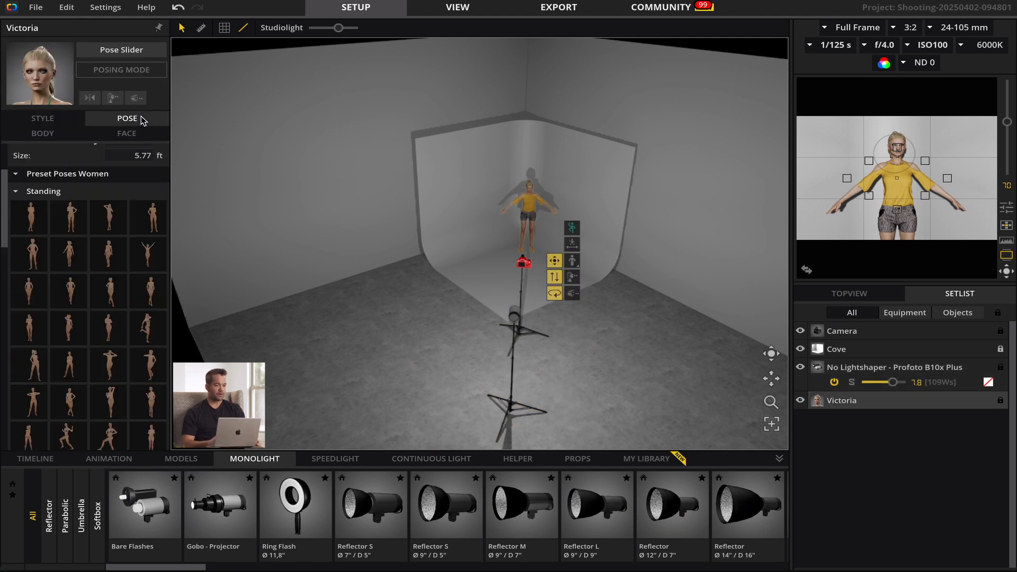
pyautogui.scroll(-1, 86, 358)
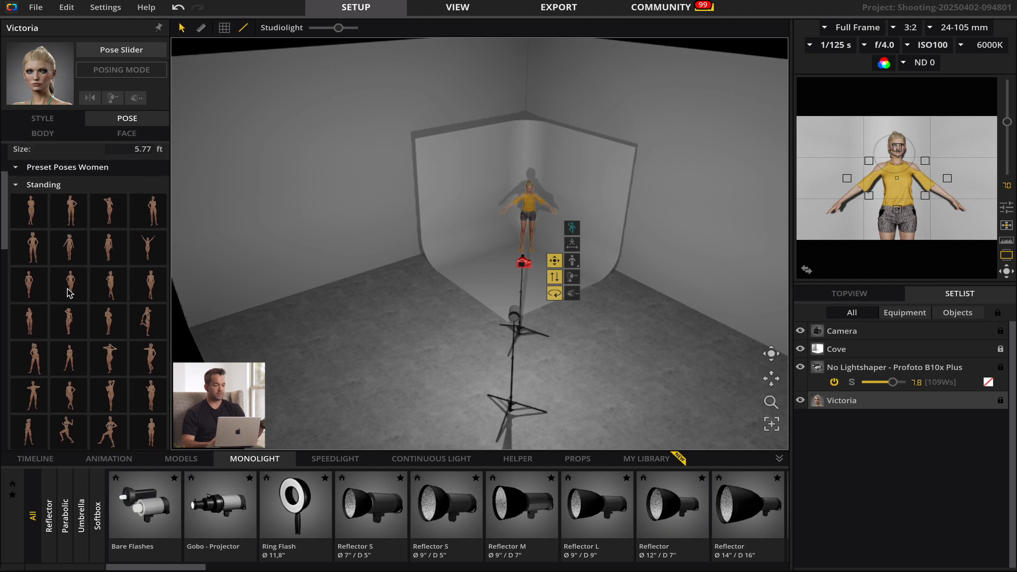
pyautogui.click(84, 293)
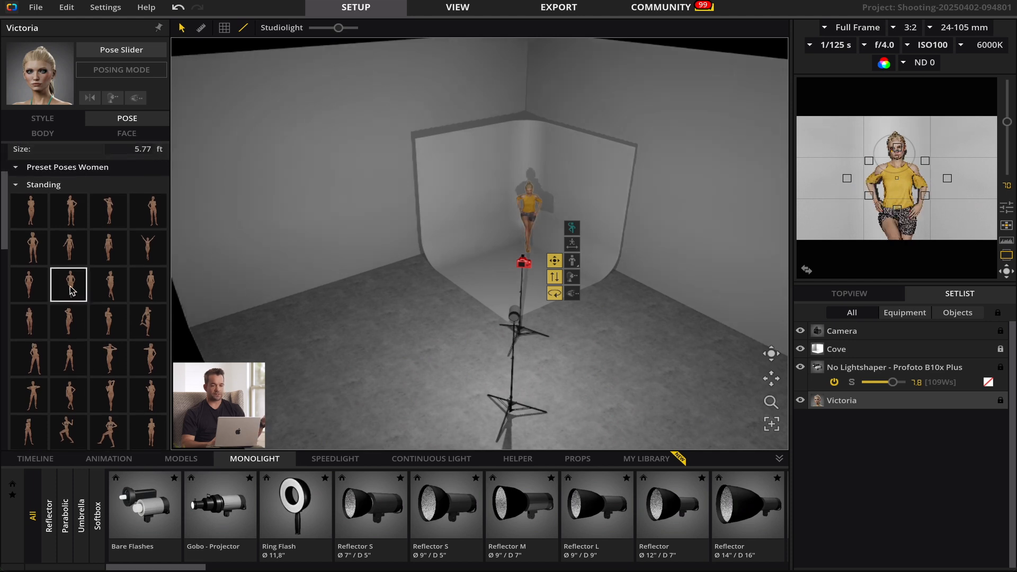
# Step: Give Victoria the standing women's preset pose with one arm folded and the other hand raised near her chin
pyautogui.click(104, 326)
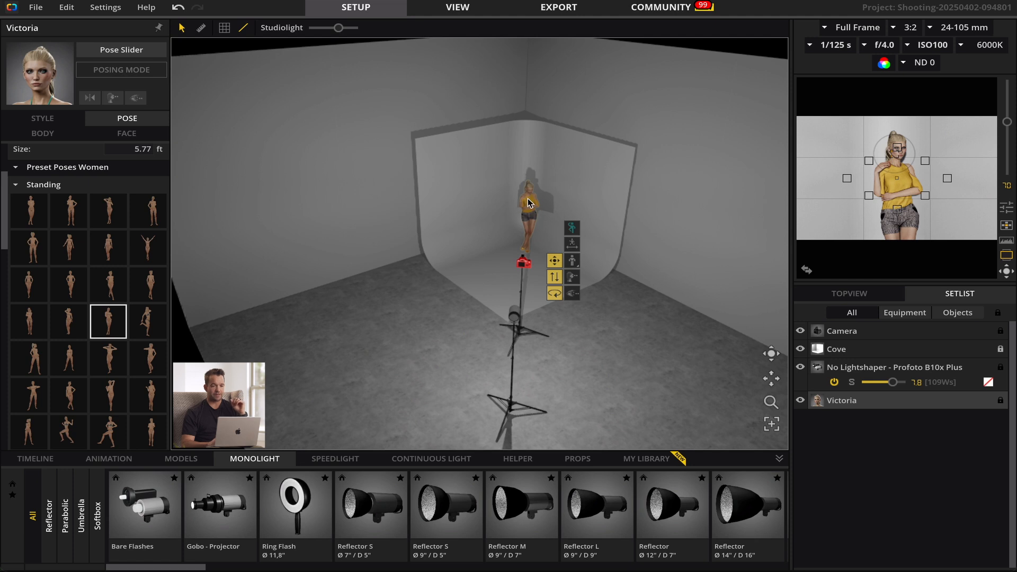
# Step: Examine Victoria's individual joint rotation controls in posing mode, selecting the head joint, and leave posing mode
pyautogui.click(124, 71)
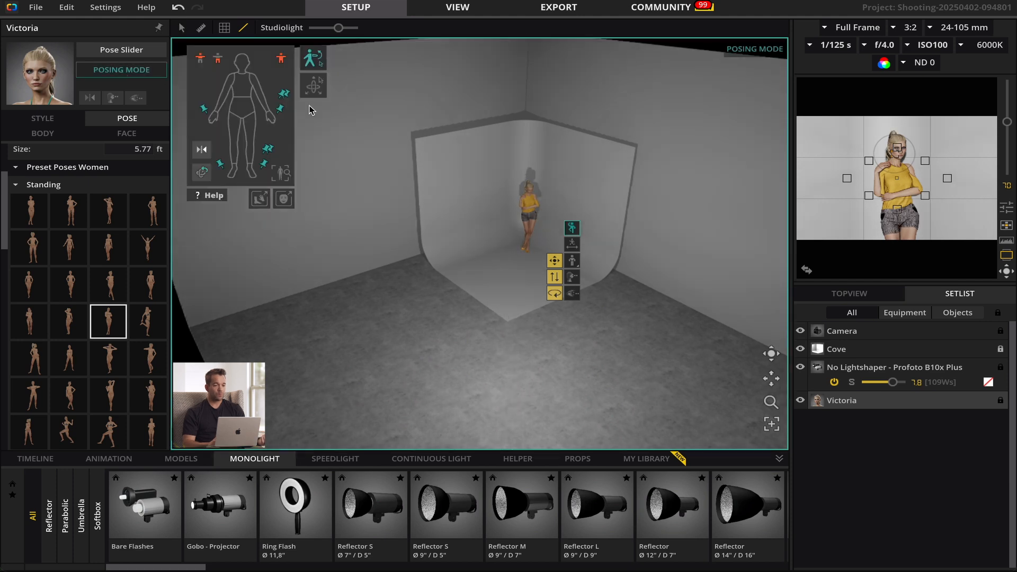
pyautogui.click(314, 85)
pyautogui.click(531, 205)
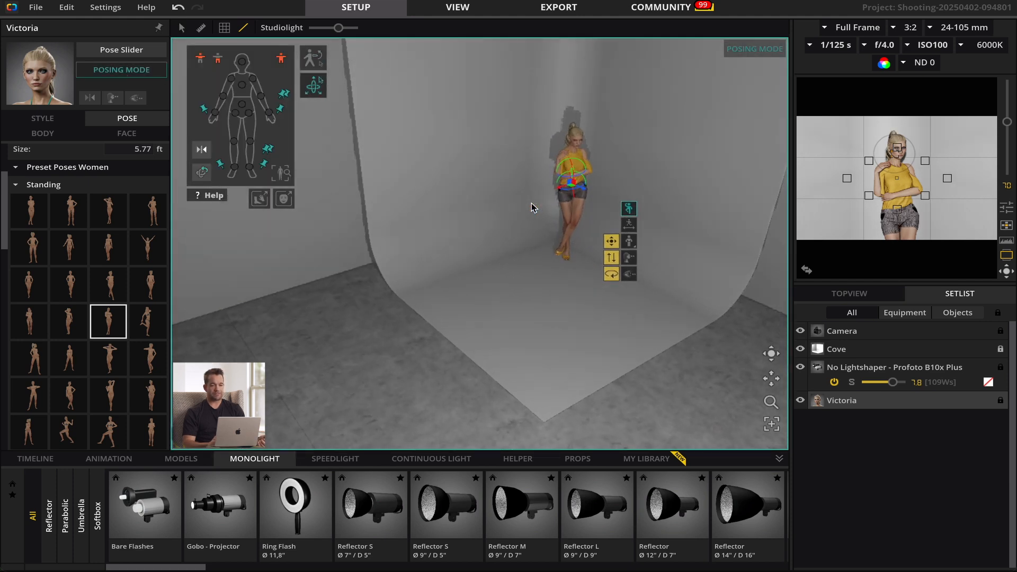
pyautogui.click(591, 126)
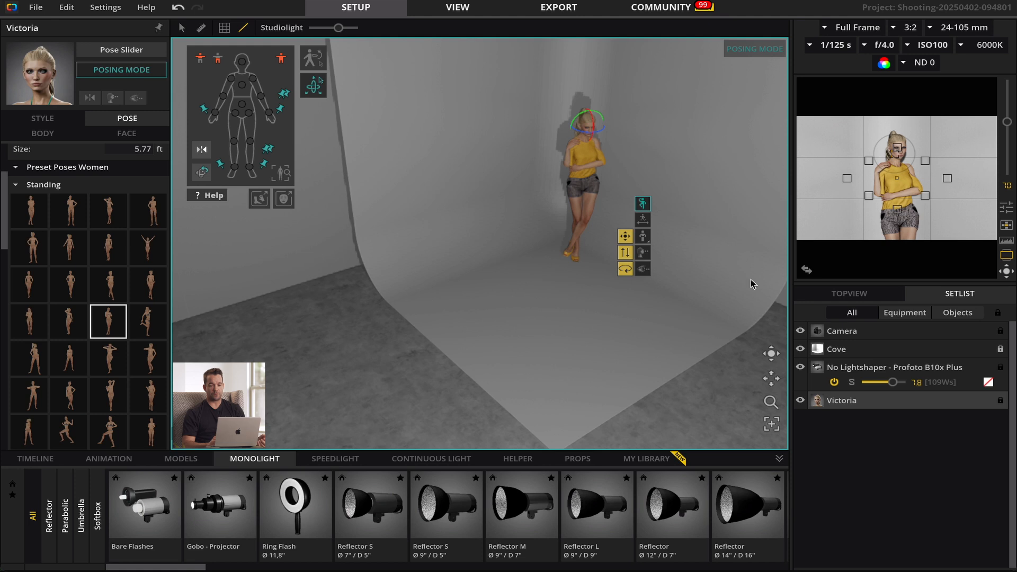
pyautogui.moveTo(777, 363); pyautogui.dragTo(777, 336)
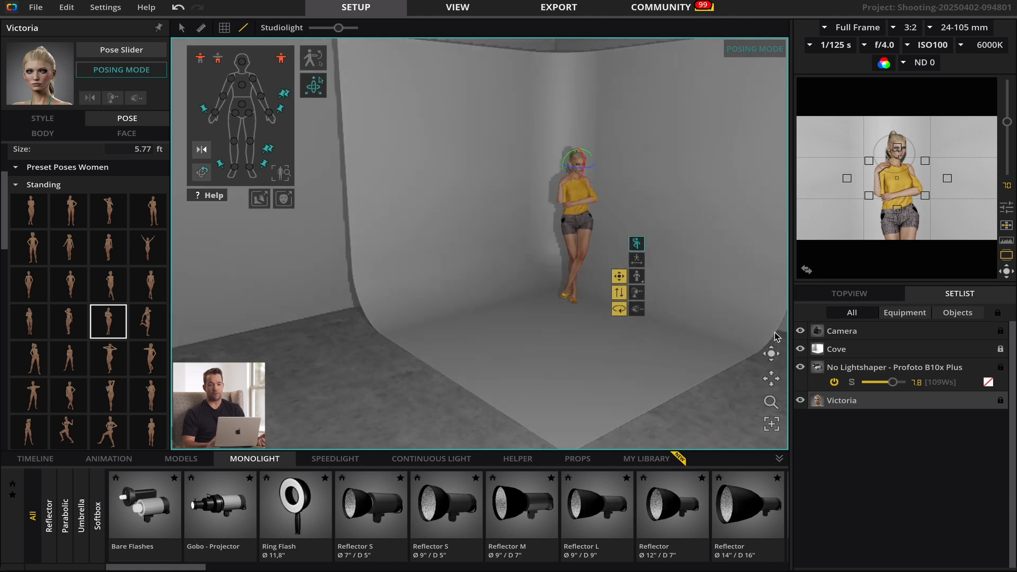
pyautogui.moveTo(584, 164); pyautogui.dragTo(584, 165)
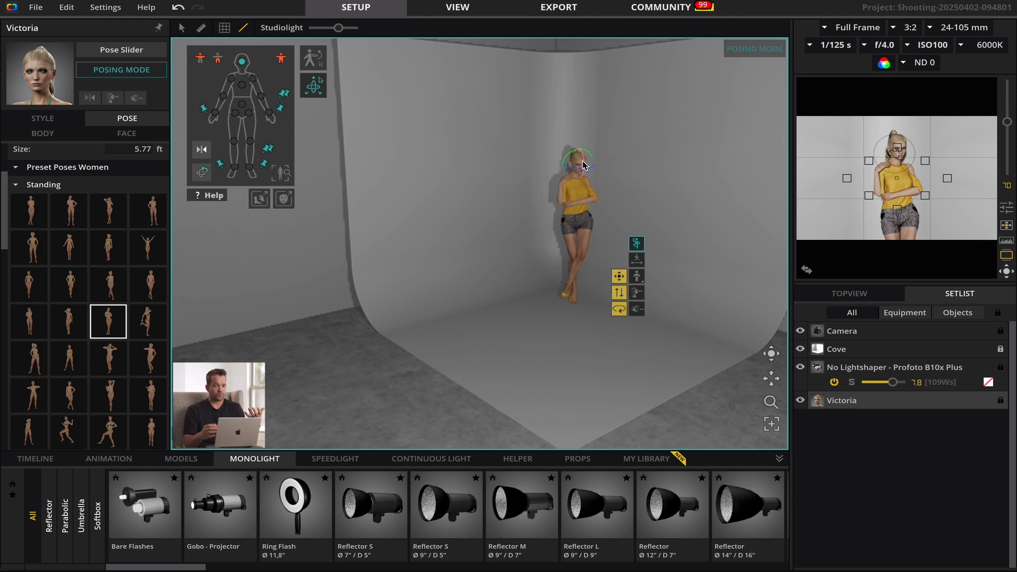
pyautogui.scroll(-2, 602, 282)
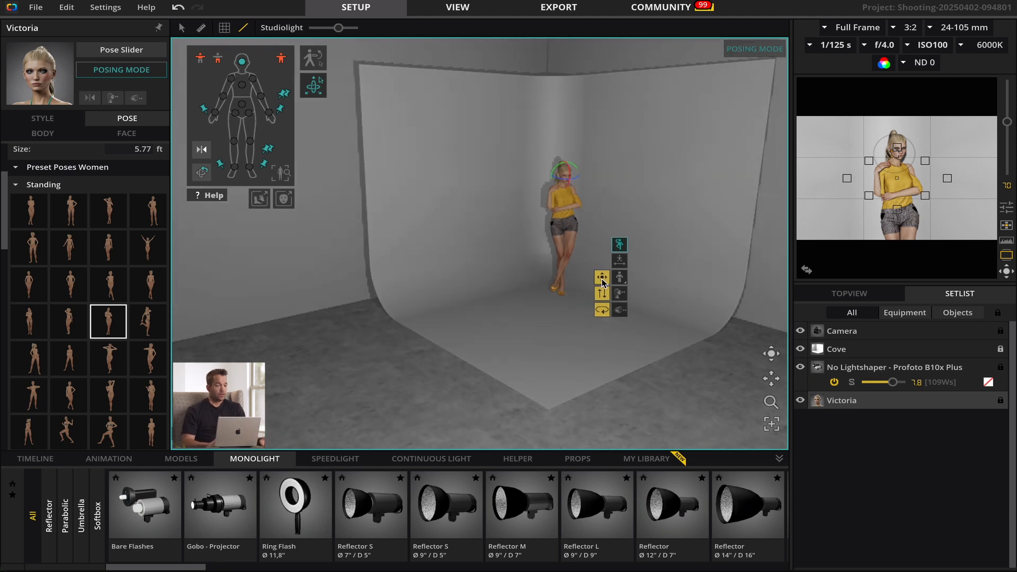
pyautogui.click(129, 74)
# Step: Place a white Reflector helper panel upright on the studio floor beside the camera, in front of the cove
pyautogui.scroll(-5, 754, 199)
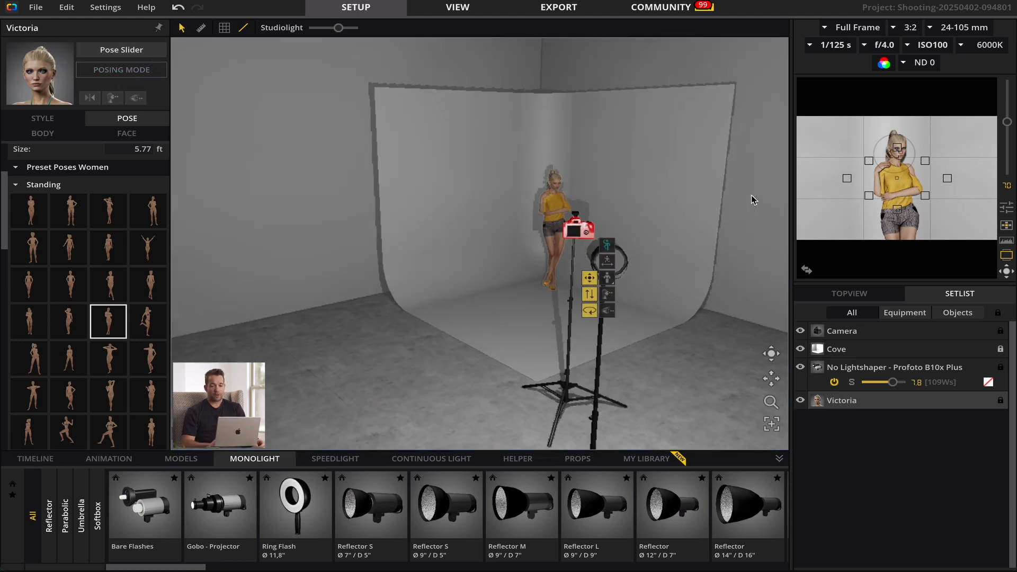
pyautogui.moveTo(773, 354); pyautogui.dragTo(757, 364)
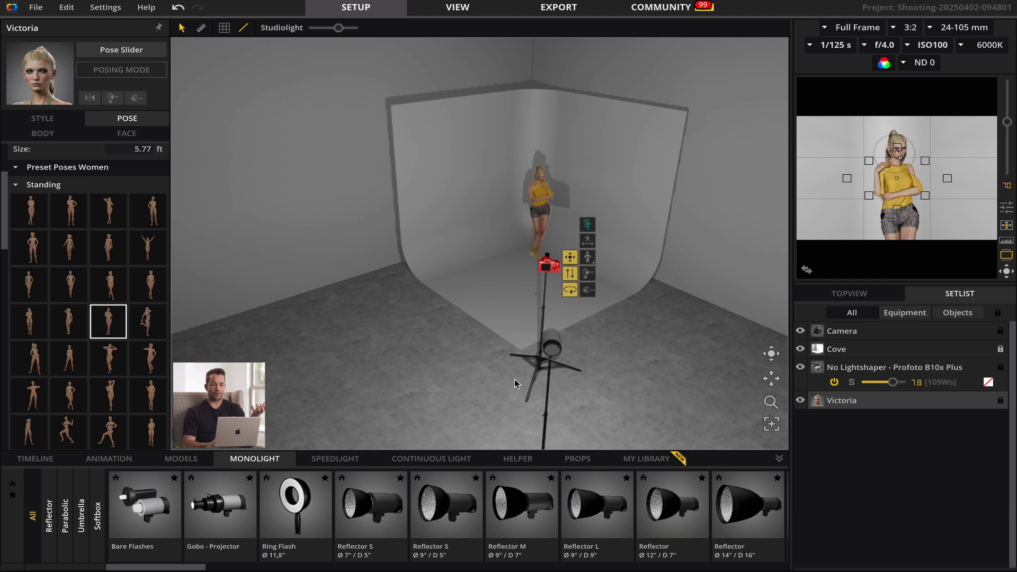
pyautogui.click(518, 458)
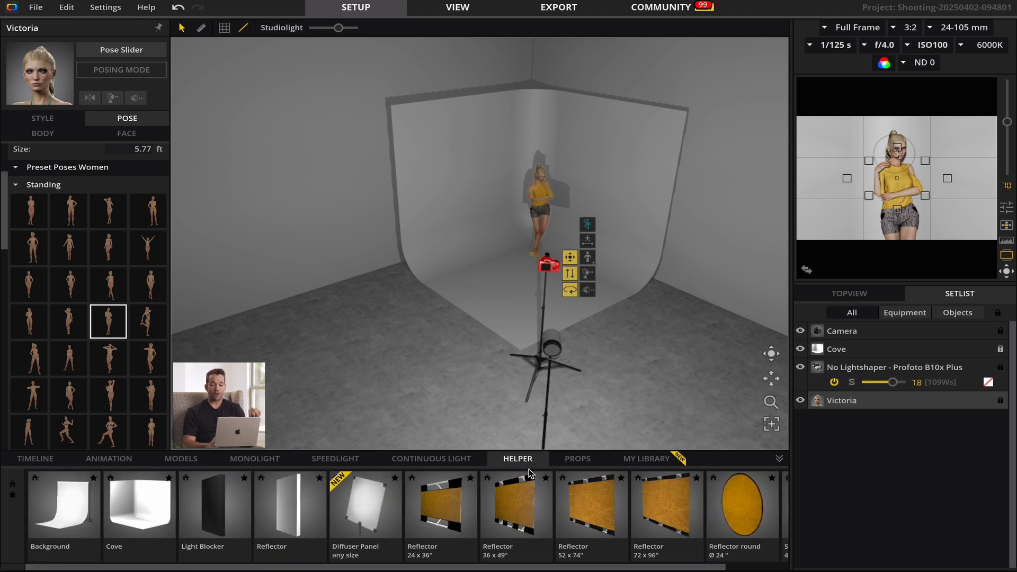
pyautogui.moveTo(290, 522); pyautogui.dragTo(440, 393)
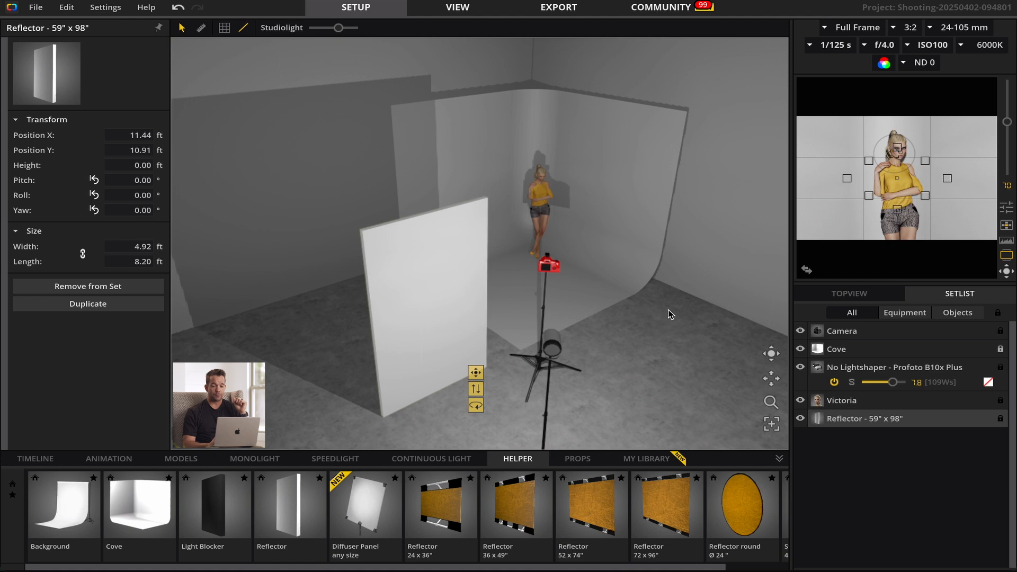
# Step: Resize the reflector panel to 3.33 ft wide and 3.33 ft long
pyautogui.moveTo(772, 354)
pyautogui.mouseDown()
pyautogui.moveTo(727, 318)
pyautogui.moveTo(786, 340)
pyautogui.moveTo(772, 337)
pyautogui.mouseUp()
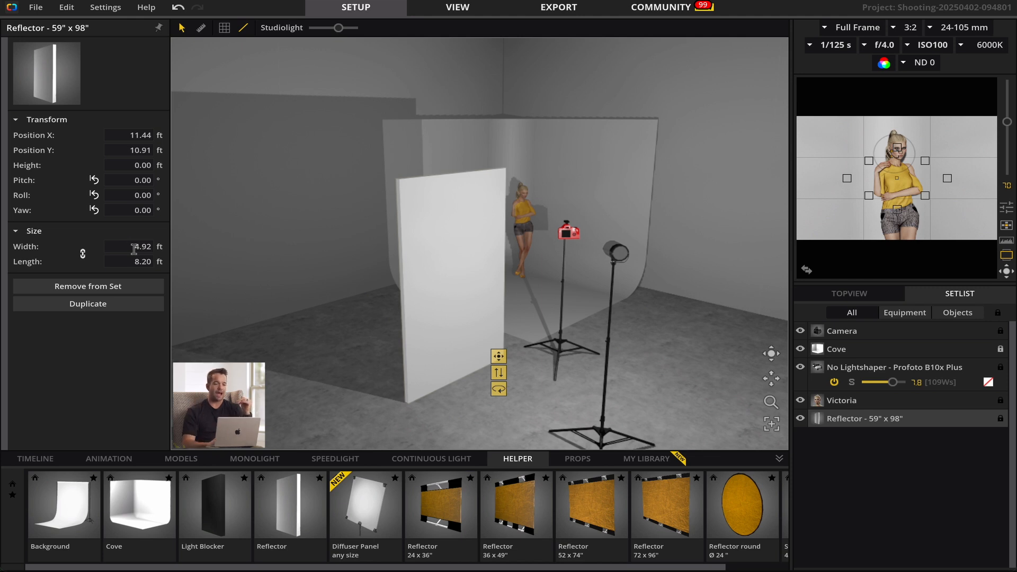
pyautogui.moveTo(134, 249); pyautogui.dragTo(160, 249)
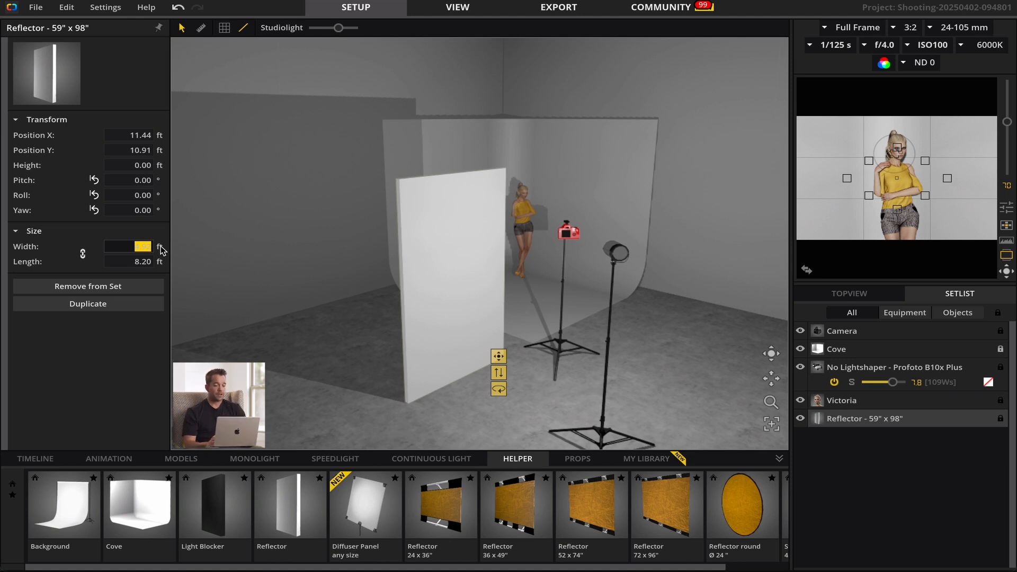
pyautogui.write('3.33')
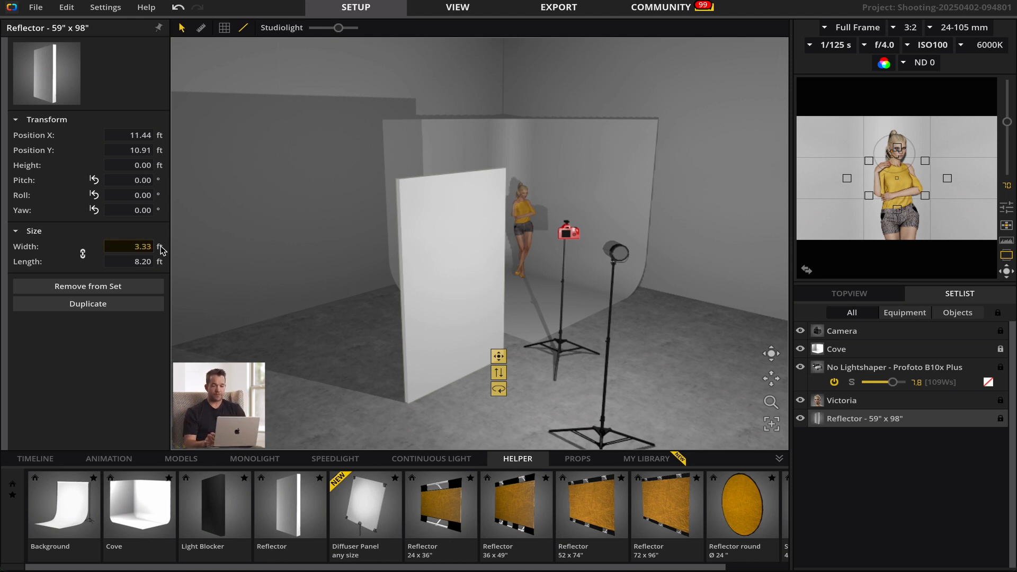
pyautogui.press('Return')
pyautogui.click(136, 262)
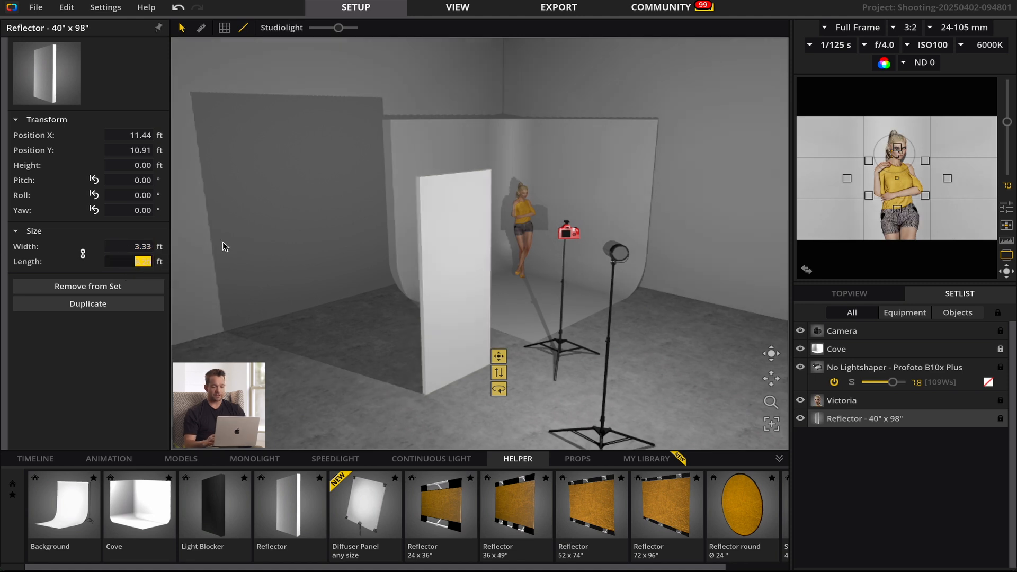
pyautogui.write('3.33')
pyautogui.press('Return')
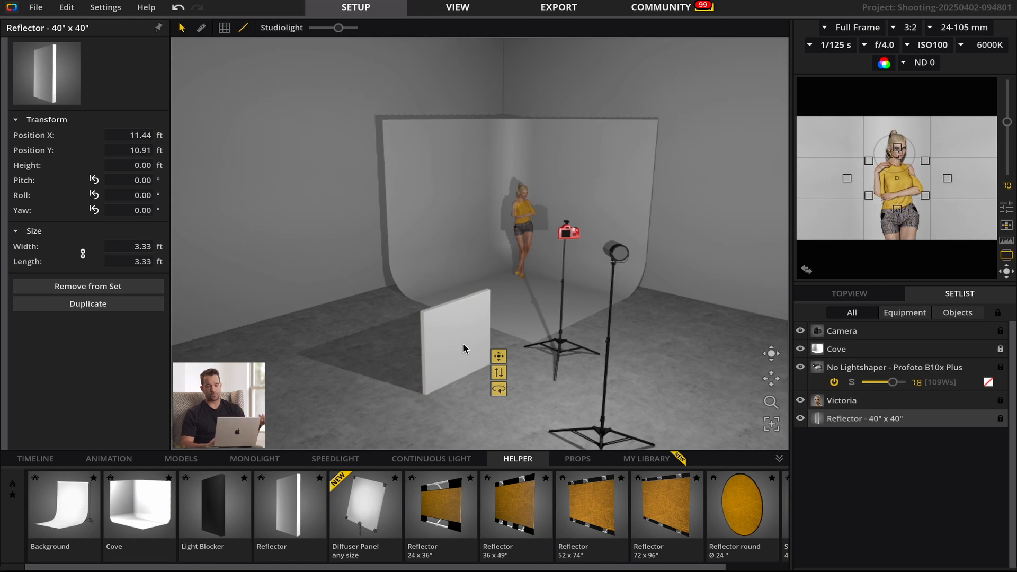
# Step: Duplicate the square reflector near the camera tripod and set the copy's yaw to 90°
pyautogui.moveTo(461, 345); pyautogui.dragTo(509, 319)
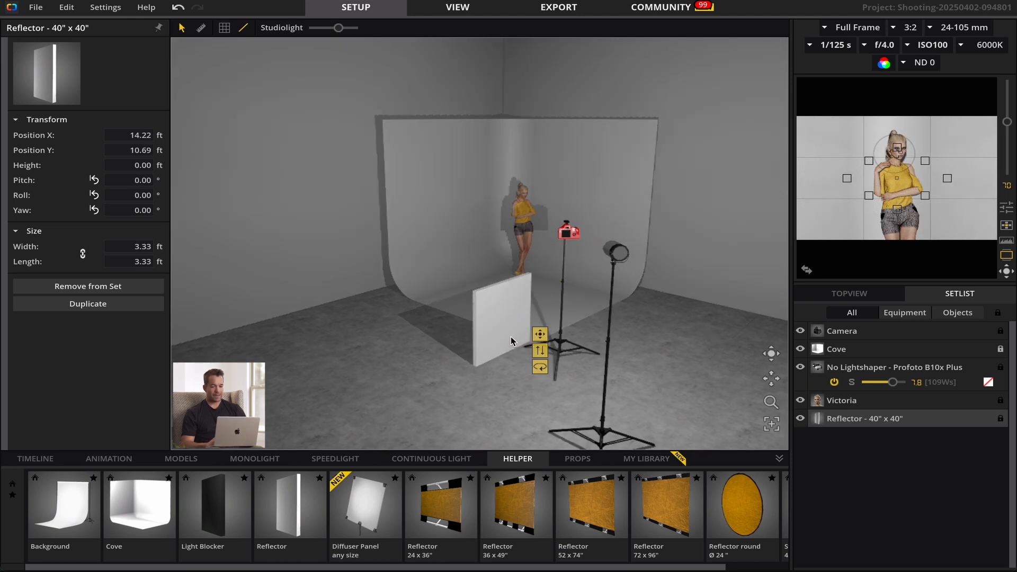
pyautogui.keyDown('alt'); pyautogui.moveTo(511, 340); pyautogui.dragTo(546, 345); pyautogui.keyUp('alt')
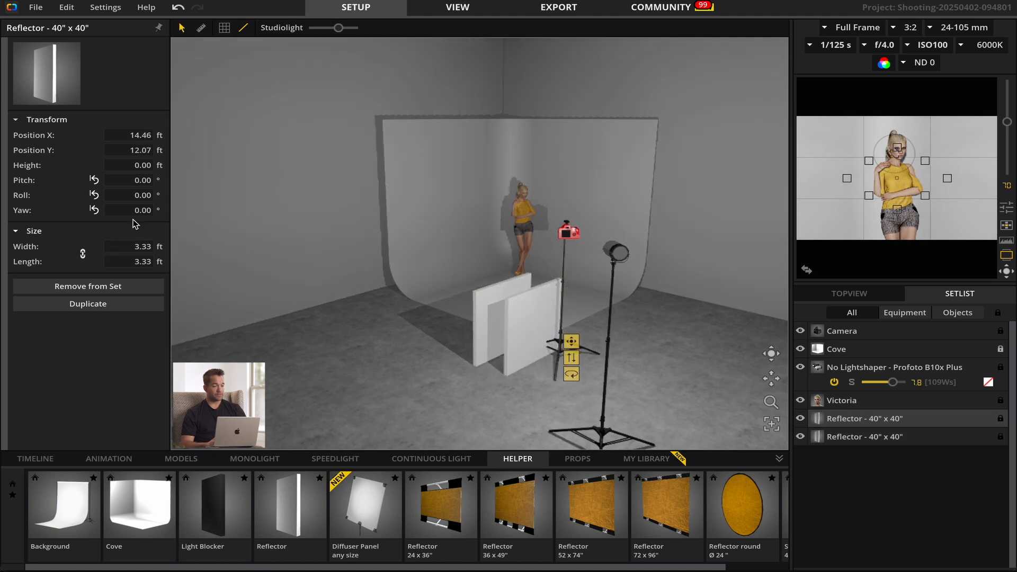
pyautogui.click(127, 208)
pyautogui.write('90')
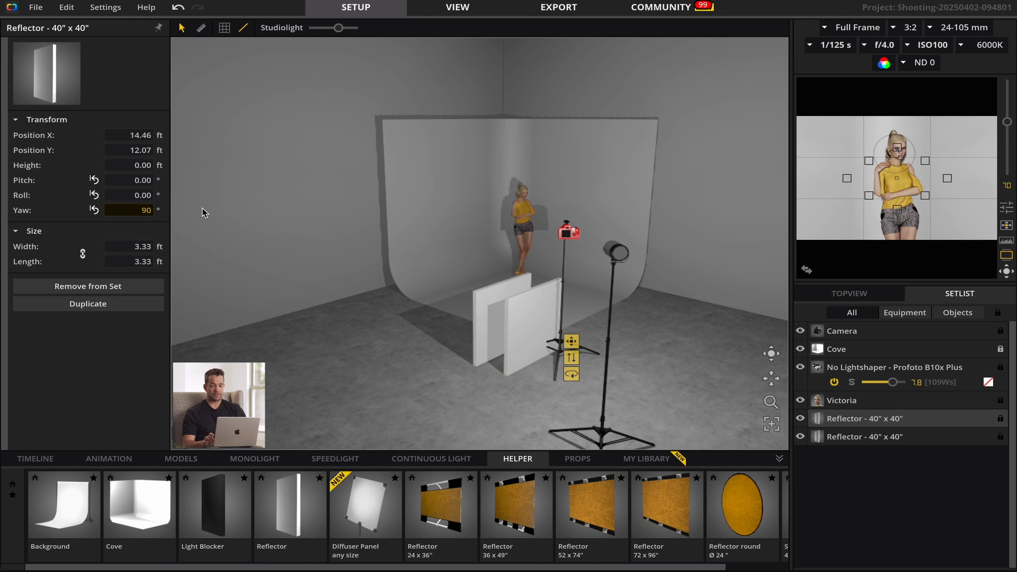
pyautogui.press('Return')
# Step: Move the rotated reflector so its edge meets the first reflector's edge, forming a V in front of the camera
pyautogui.moveTo(524, 326); pyautogui.dragTo(573, 321)
pyautogui.moveTo(770, 358); pyautogui.dragTo(745, 463)
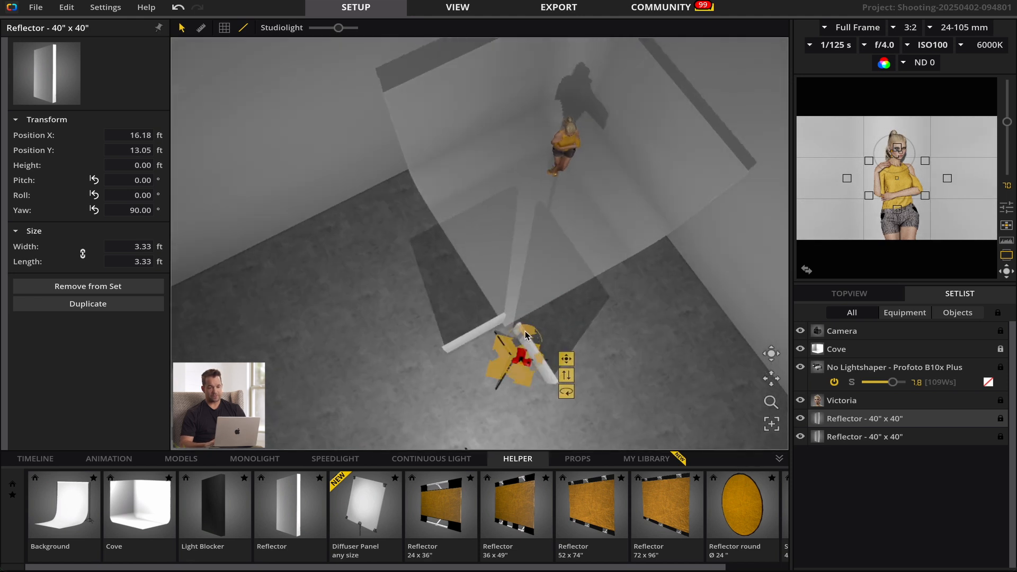
pyautogui.moveTo(553, 376); pyautogui.dragTo(549, 369)
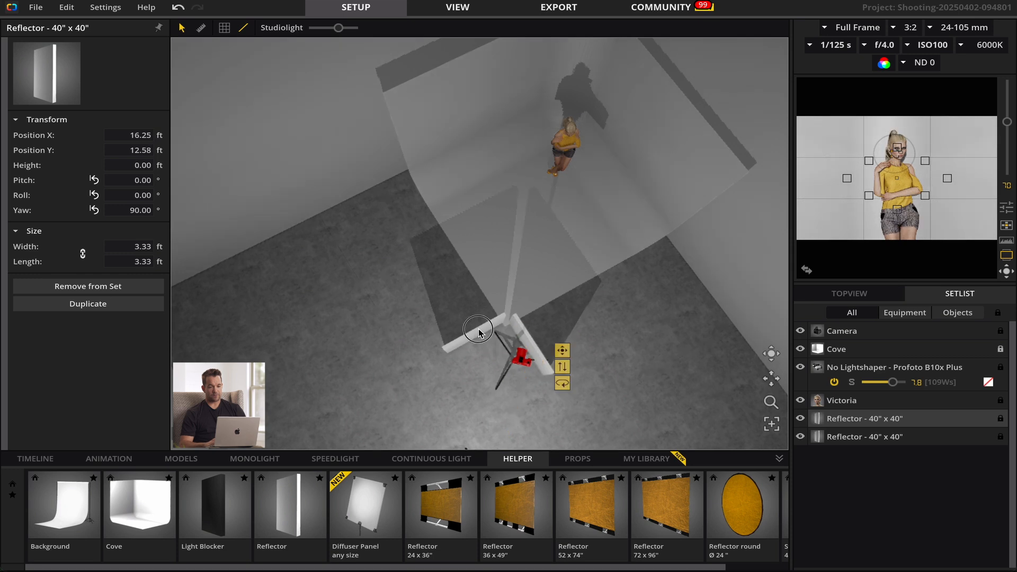
pyautogui.click(483, 329)
pyautogui.moveTo(515, 323); pyautogui.dragTo(510, 317)
# Step: Duplicate the unrotated reflector, raise the copy to a height of 3.33 ft, and nudge it into line above the original
pyautogui.moveTo(771, 353); pyautogui.dragTo(766, 232)
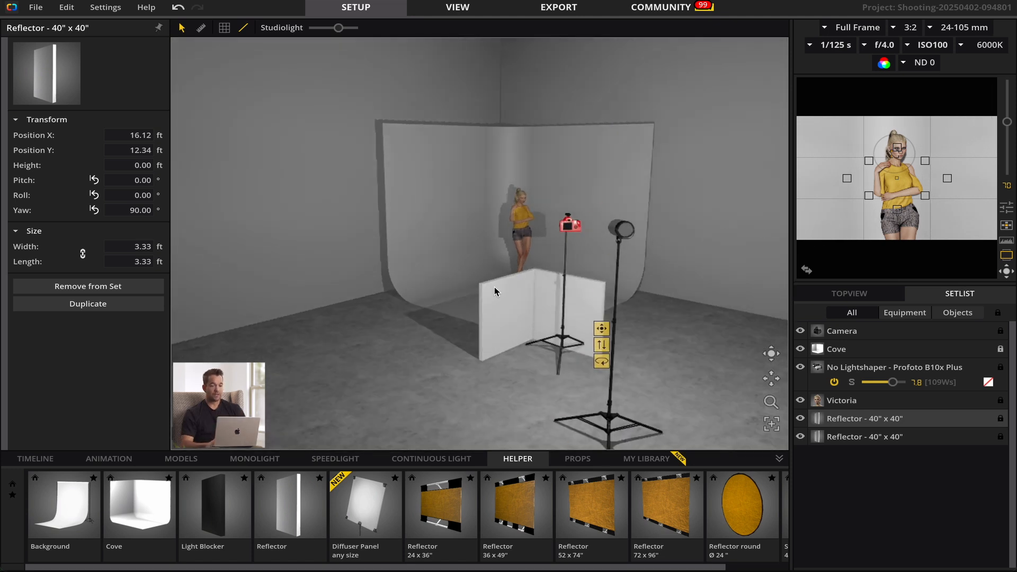
pyautogui.click(497, 327)
pyautogui.click(502, 329)
pyautogui.hotkey('ctrl', 'd')
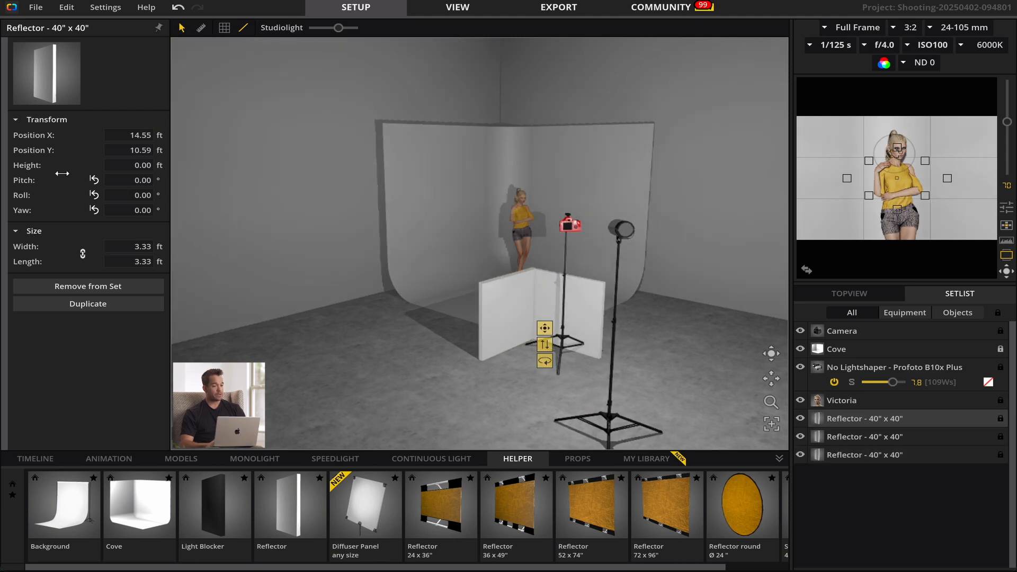
pyautogui.click(128, 164)
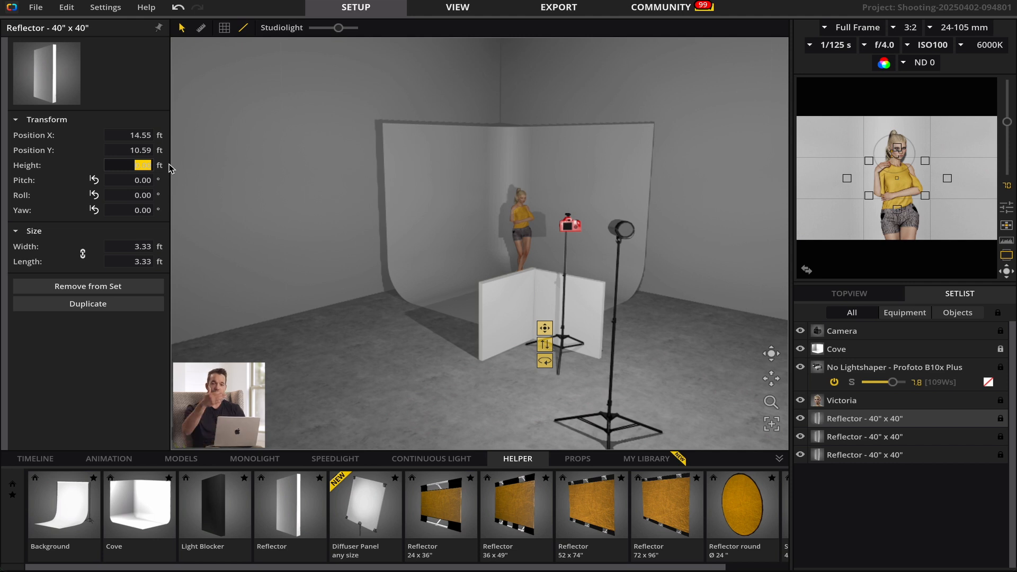
pyautogui.write('3.33')
pyautogui.press('Return')
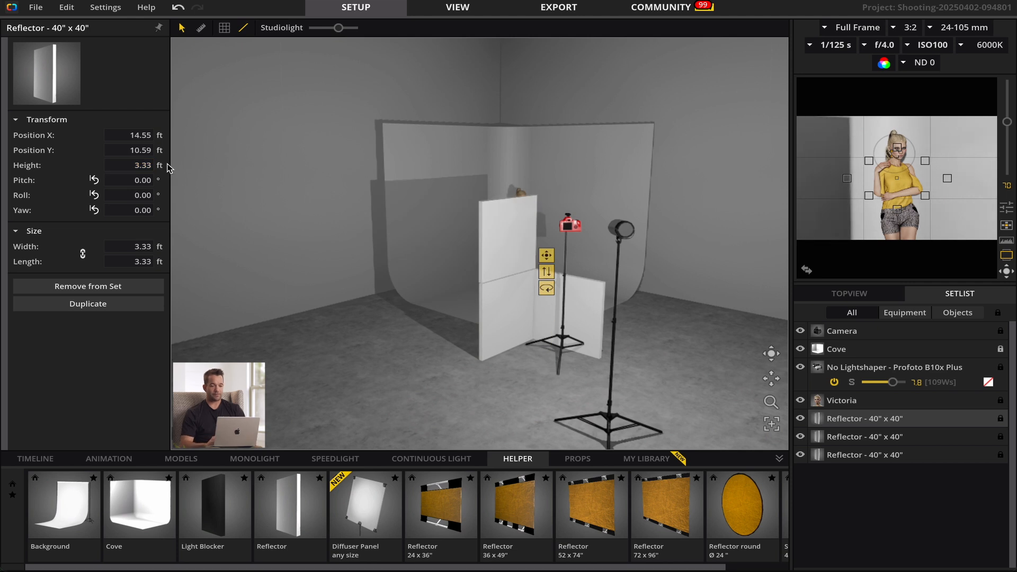
pyautogui.moveTo(507, 245); pyautogui.dragTo(508, 246)
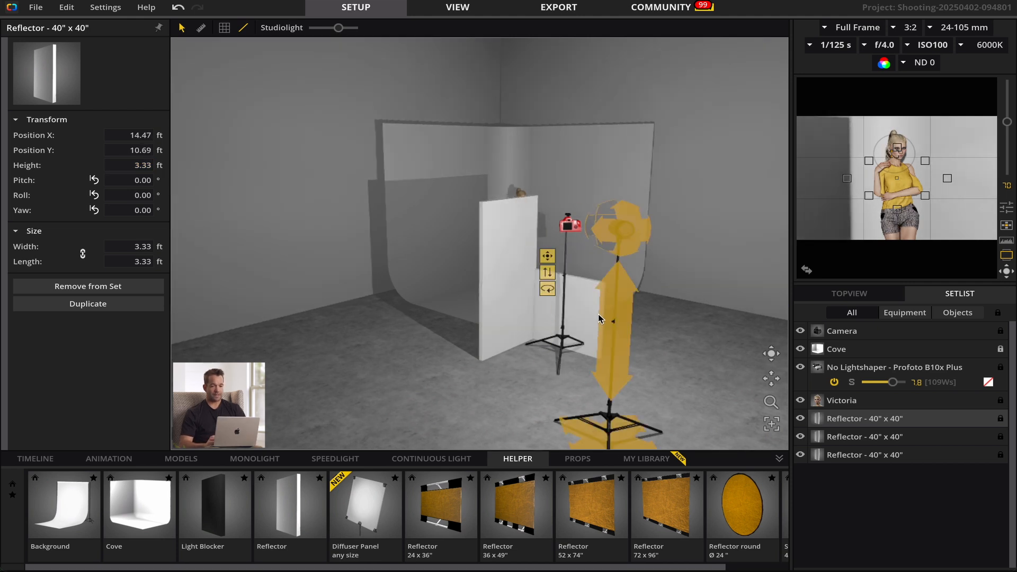
# Step: Duplicate the 90° reflector in place and set the copy's height to 3.33 ft to stack it on top
pyautogui.click(584, 305)
pyautogui.keyDown('alt'); pyautogui.moveTo(584, 306); pyautogui.dragTo(584, 305); pyautogui.keyUp('alt')
pyautogui.click(134, 169)
pyautogui.write('3')
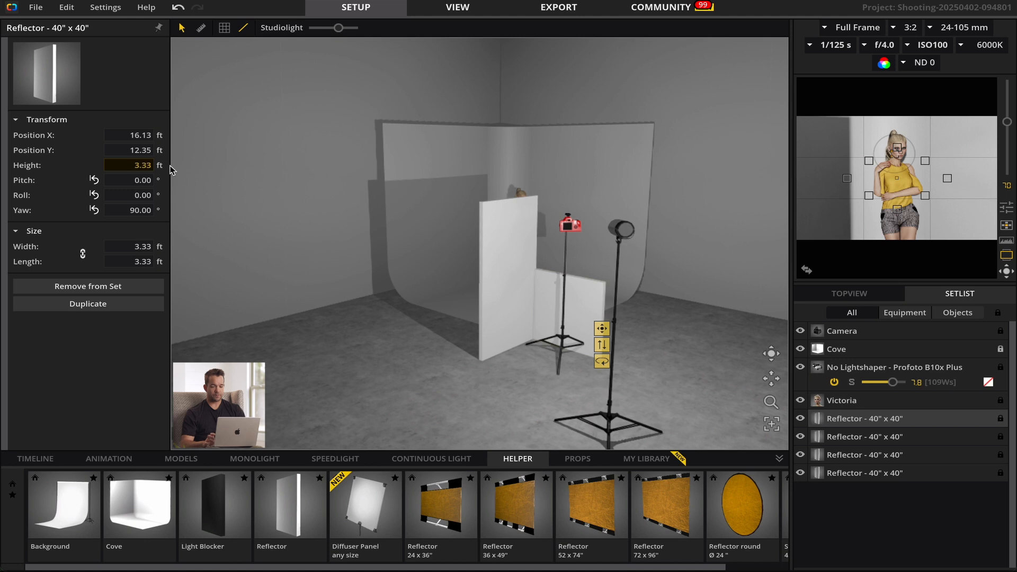
pyautogui.press('Return')
# Step: Tilt the upper panel of the 90° reflector stack outward, away from the camera, by changing its pitch
pyautogui.moveTo(767, 359); pyautogui.dragTo(740, 355)
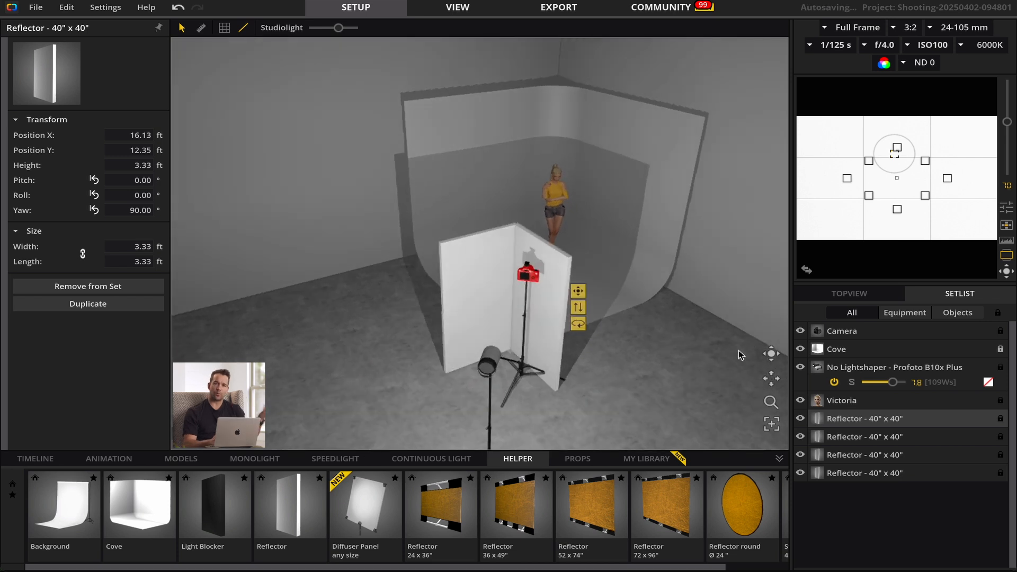
pyautogui.moveTo(773, 359); pyautogui.dragTo(758, 305)
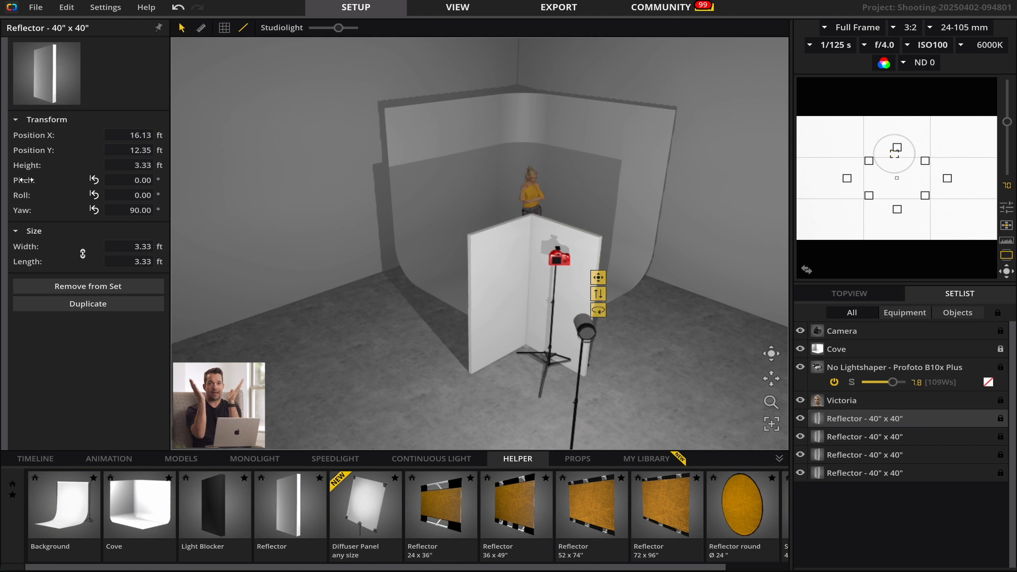
pyautogui.moveTo(21, 181)
pyautogui.mouseDown()
pyautogui.moveTo(178, 190)
pyautogui.moveTo(2, 224)
pyautogui.mouseUp()
pyautogui.moveTo(4, 289); pyautogui.dragTo(416, 236)
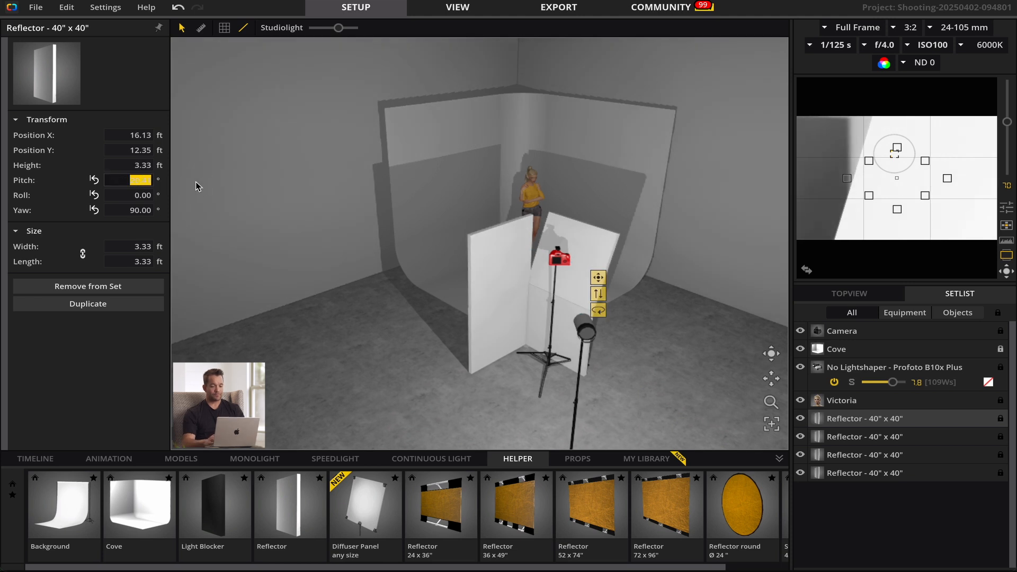
# Step: Set the pitch of the upper reflector in the unrotated stack to 20°
pyautogui.click(498, 249)
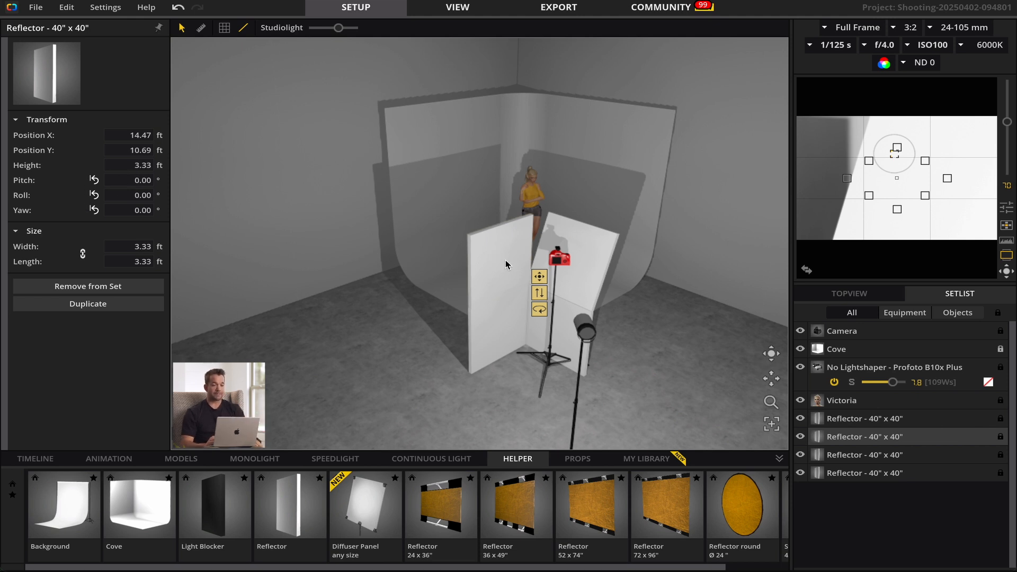
pyautogui.moveTo(24, 182); pyautogui.dragTo(100, 182)
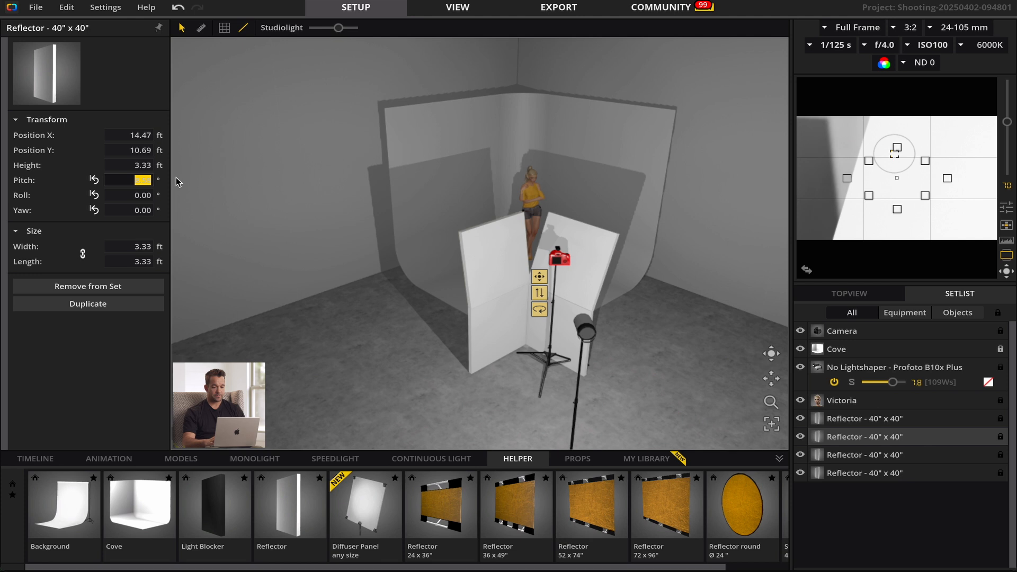
pyautogui.write('20')
pyautogui.press('Return')
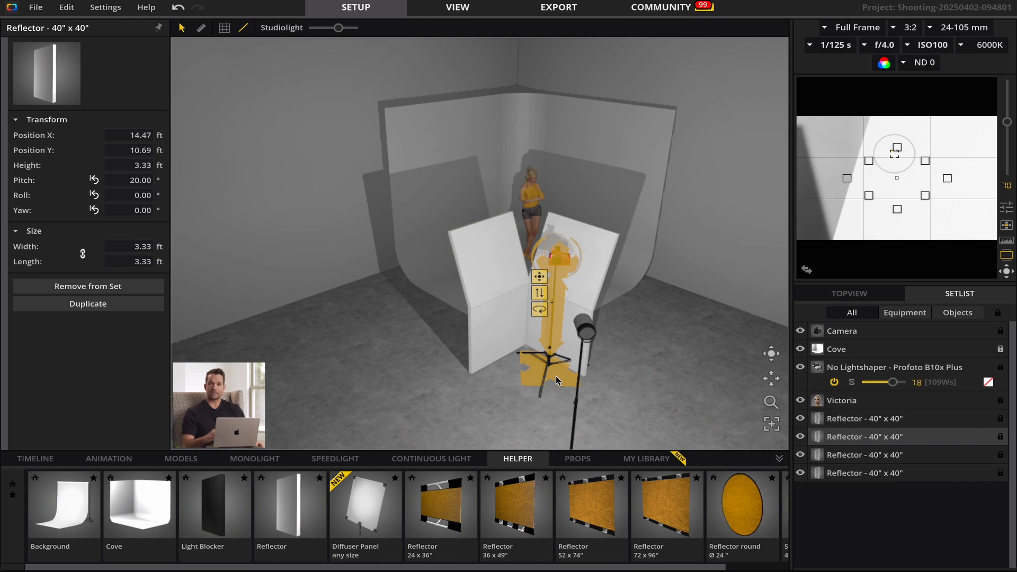
# Step: Reposition the camera to about X 16.30 ft, Y 10.59 ft, at the corner of the reflector V, keeping it aimed at Victoria
pyautogui.moveTo(555, 377); pyautogui.dragTo(536, 412)
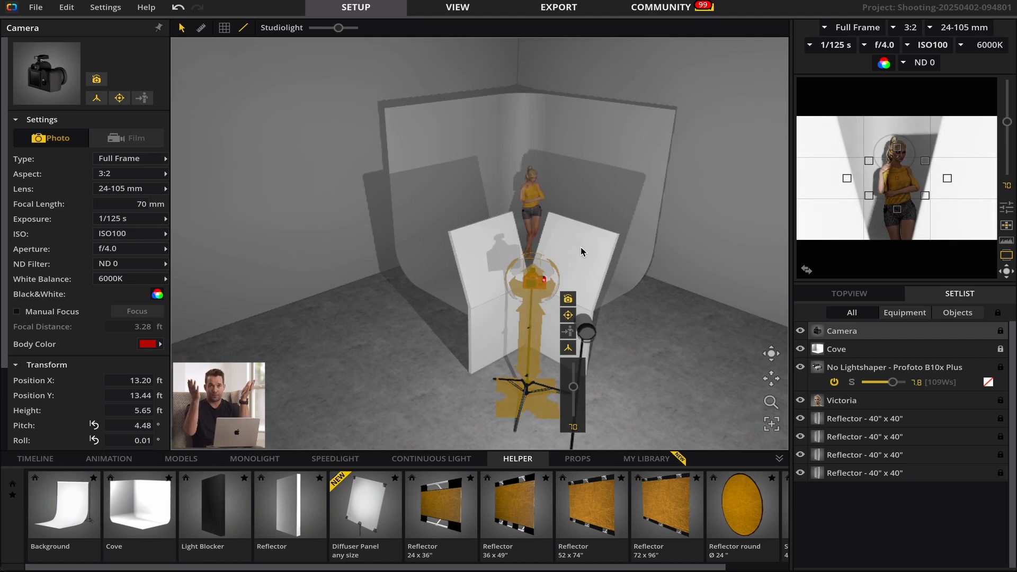
pyautogui.moveTo(769, 365); pyautogui.dragTo(514, 348)
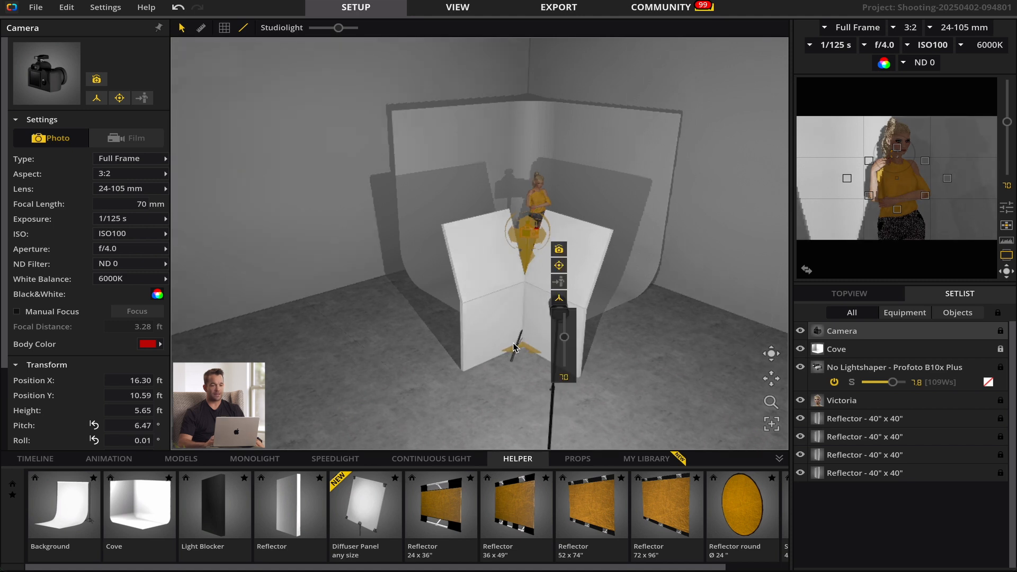
# Step: Move the camera to about X 17.32 ft, Y 10.19 ft and lower it to a height of about 3.62 ft
pyautogui.moveTo(771, 354); pyautogui.dragTo(645, 353)
pyautogui.moveTo(417, 326); pyautogui.dragTo(430, 335)
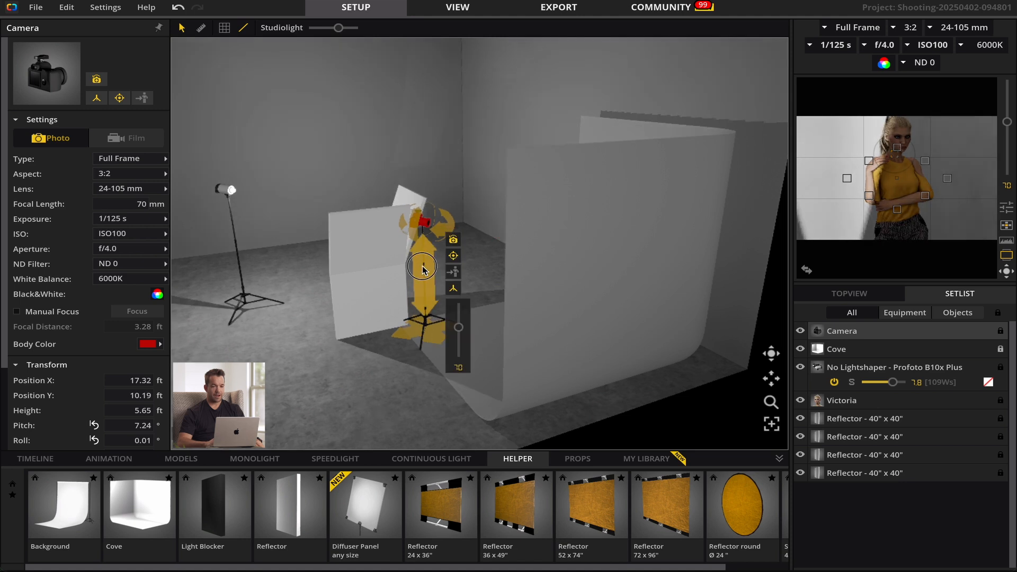
pyautogui.moveTo(422, 269); pyautogui.dragTo(422, 285)
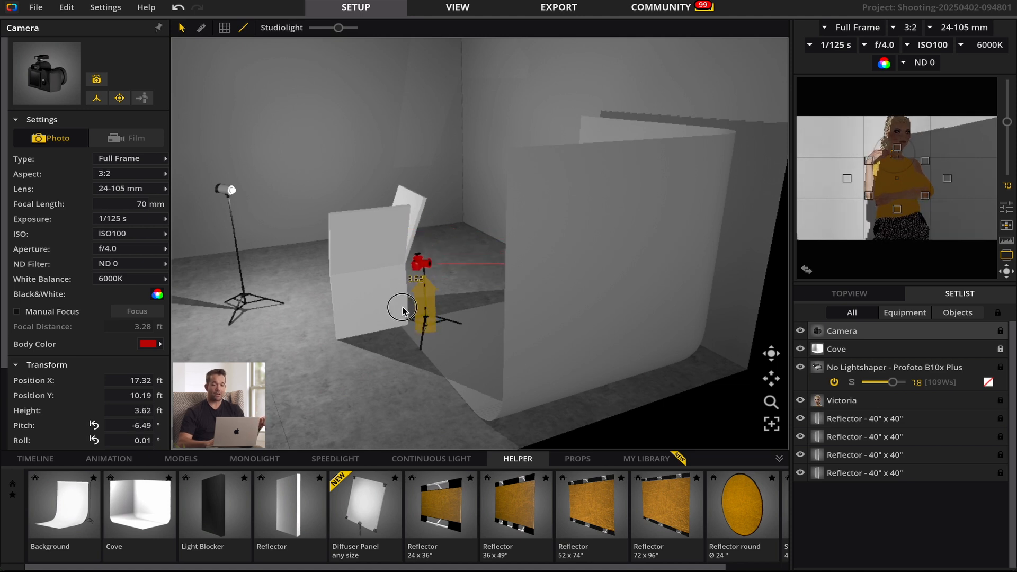
pyautogui.moveTo(402, 273); pyautogui.dragTo(384, 310)
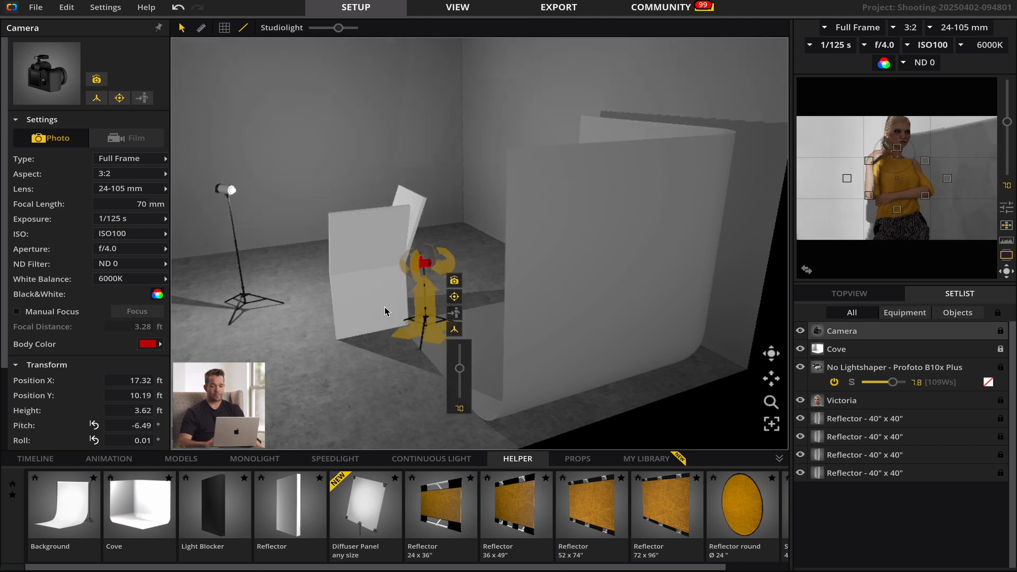
# Step: Place the camera's focus point on Victoria's face in the camera preview
pyautogui.moveTo(771, 354); pyautogui.dragTo(951, 335)
pyautogui.moveTo(823, 288); pyautogui.dragTo(762, 244)
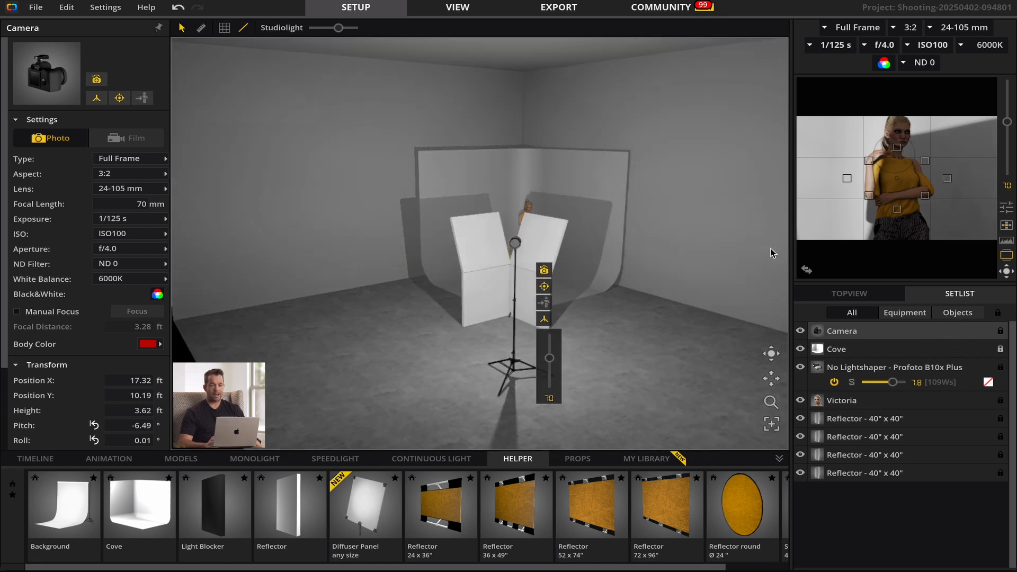
pyautogui.moveTo(883, 203)
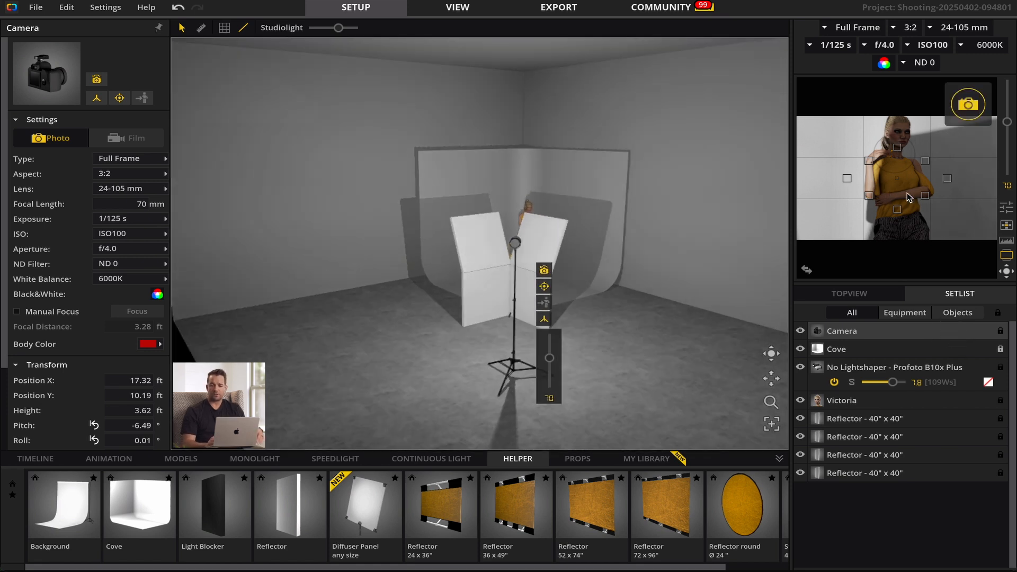
pyautogui.click(897, 135)
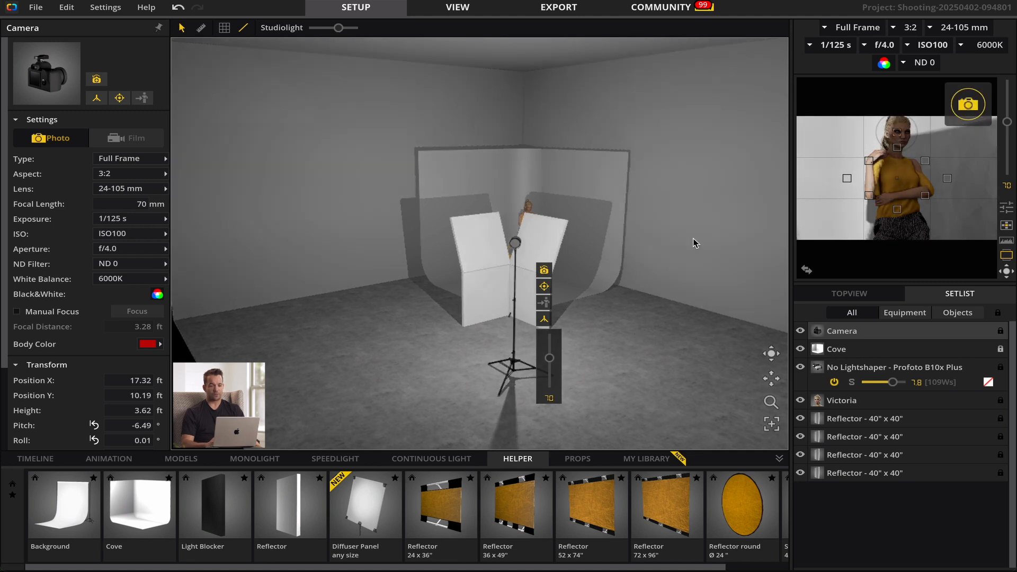
# Step: Move the Profoto B10x Plus to about X 10.01 ft, Y 16.38 ft and lower it to about 5.82 ft
pyautogui.click(517, 382)
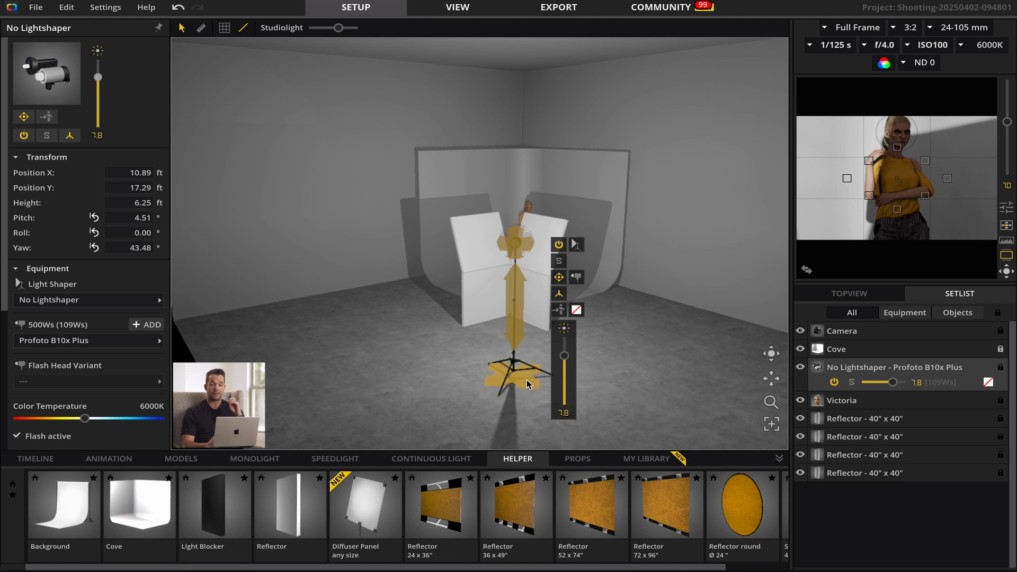
pyautogui.moveTo(527, 390); pyautogui.dragTo(498, 388)
pyautogui.moveTo(770, 358); pyautogui.dragTo(773, 377)
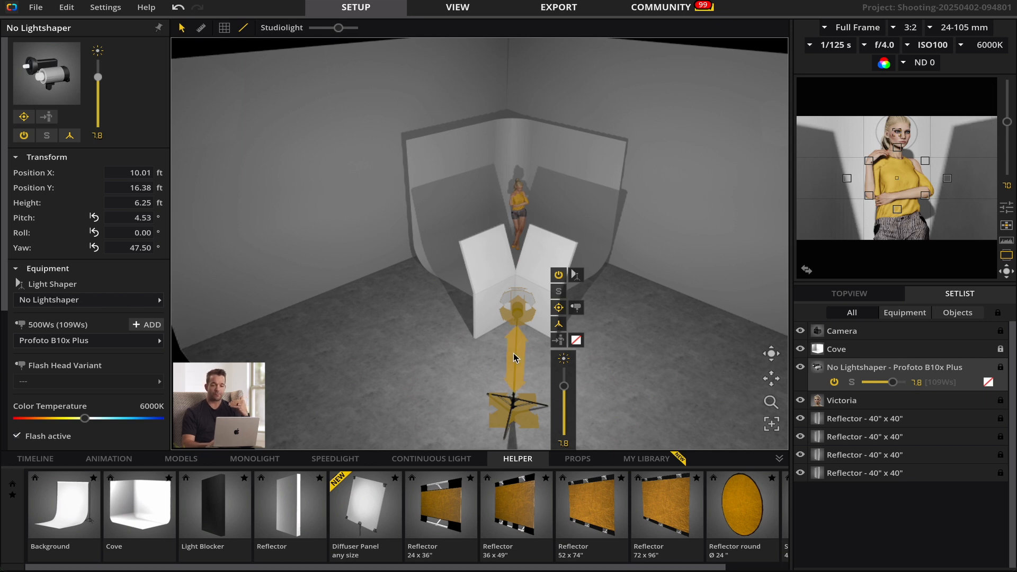
pyautogui.moveTo(514, 358); pyautogui.dragTo(481, 366)
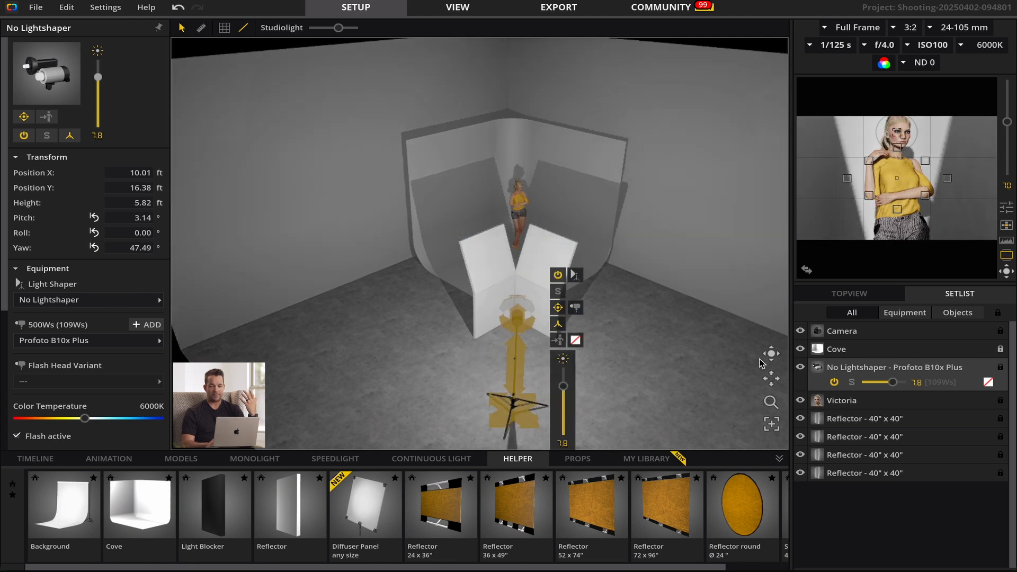
# Step: Raise the camera to a height of about 3.94 ft and adjust its pitch to -5.40°
pyautogui.moveTo(772, 353); pyautogui.dragTo(639, 354)
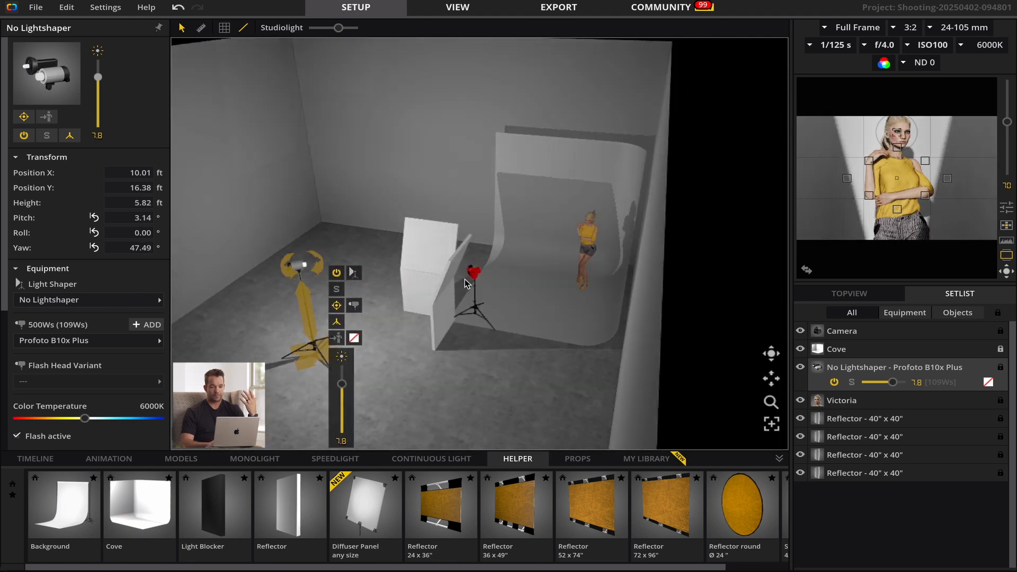
pyautogui.click(478, 297)
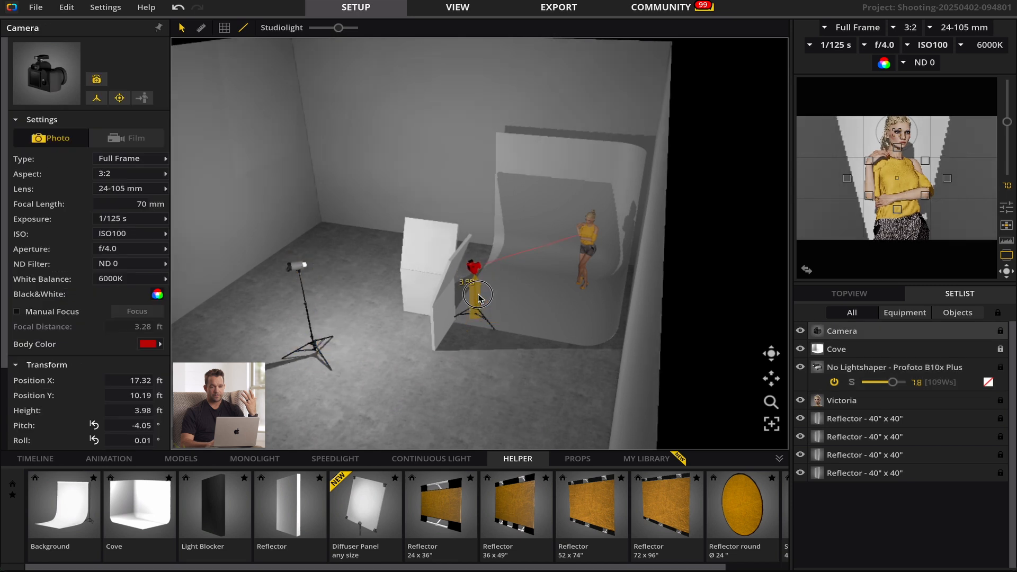
pyautogui.moveTo(478, 298); pyautogui.dragTo(478, 300)
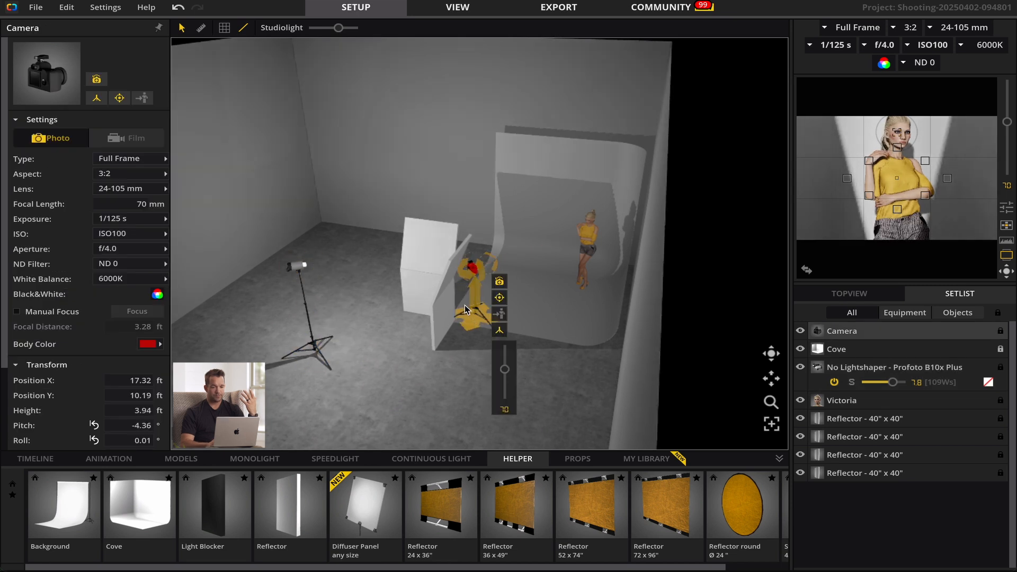
pyautogui.scroll(-2, 85, 387)
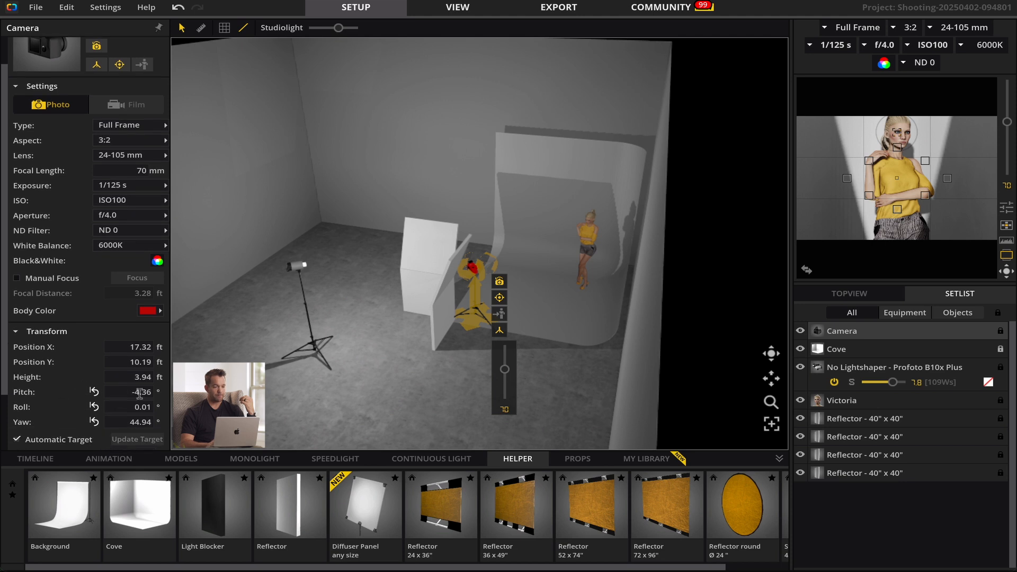
pyautogui.moveTo(22, 393); pyautogui.dragTo(15, 393)
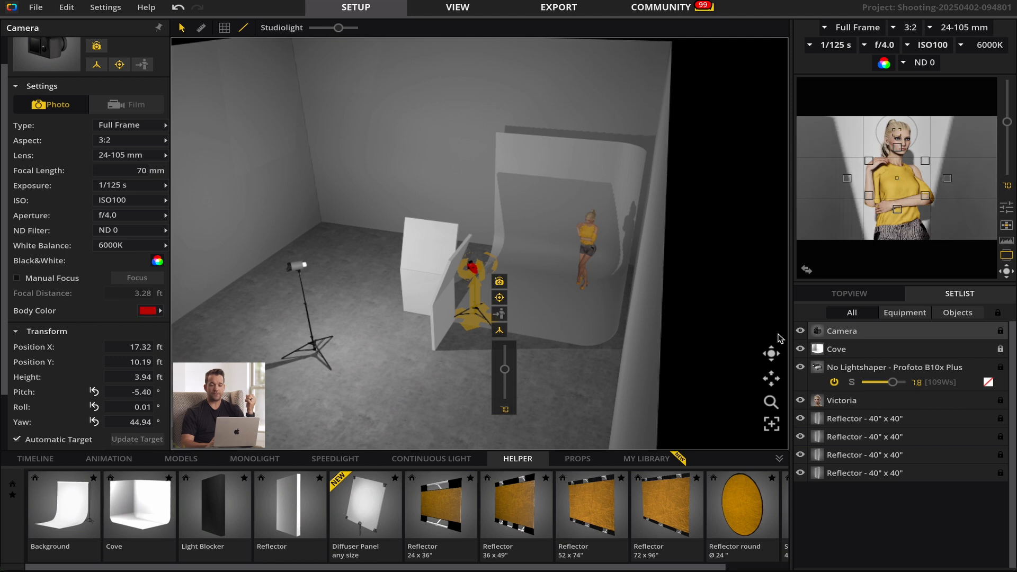
# Step: Change Victoria's hair to the long style with the wide-brimmed sun hat
pyautogui.click(771, 355)
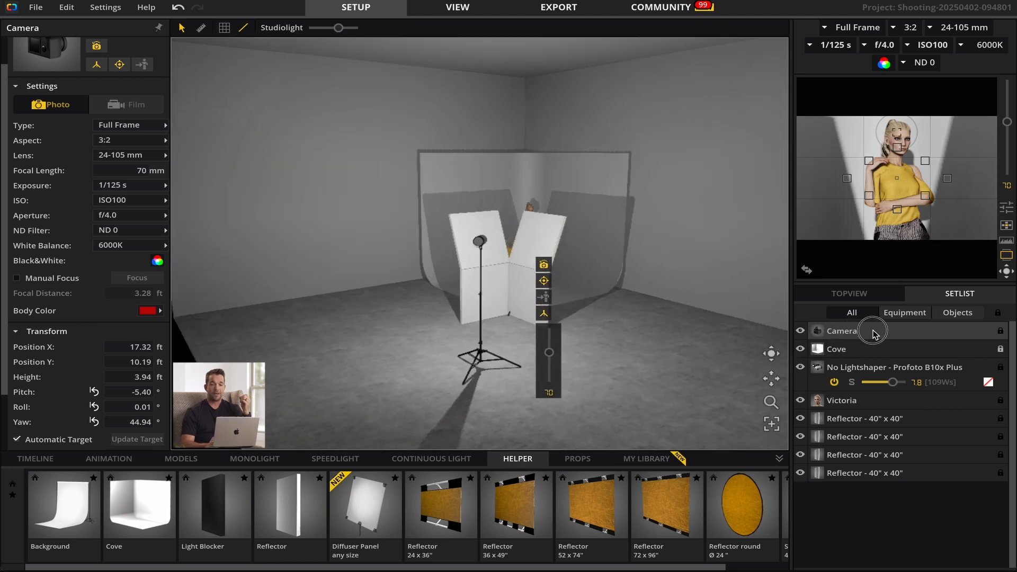
pyautogui.click(873, 331)
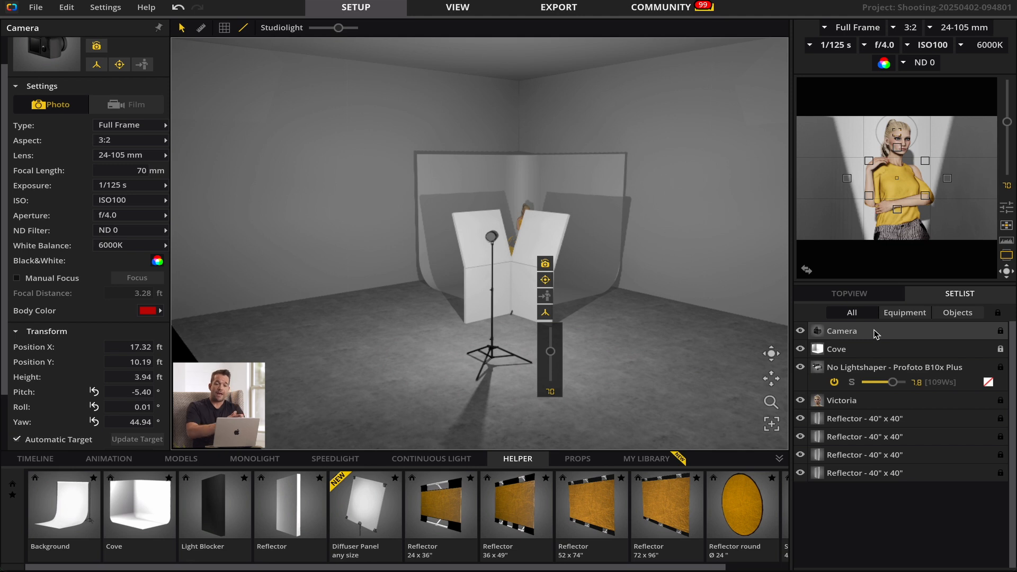
pyautogui.click(524, 208)
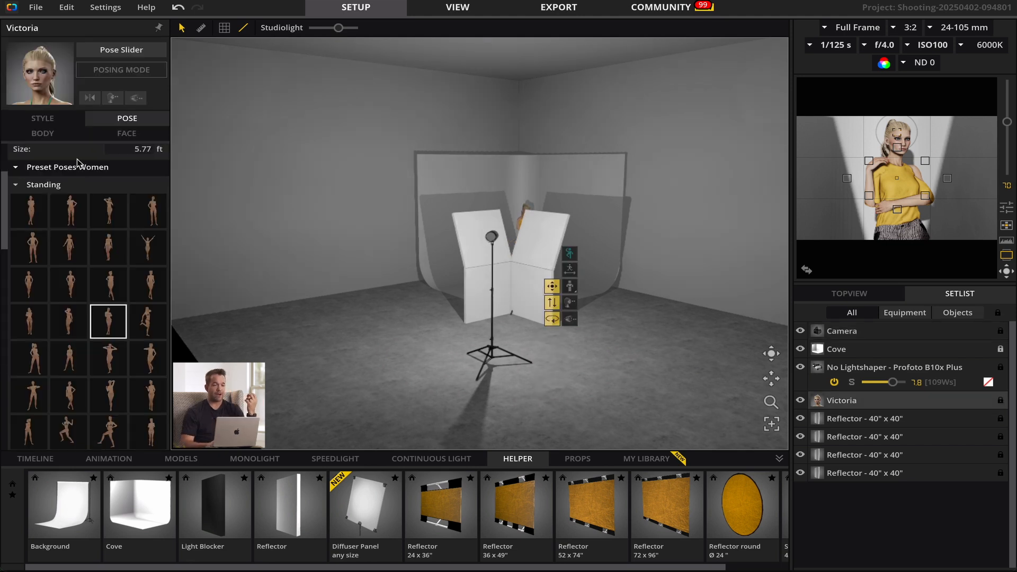
pyautogui.click(42, 118)
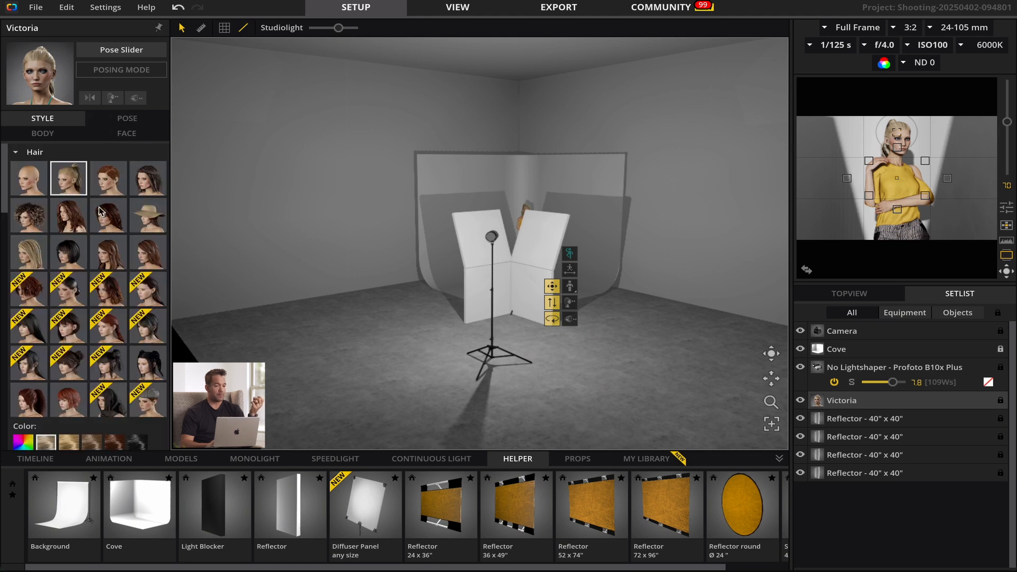
pyautogui.scroll(-2, 43, 215)
pyautogui.scroll(2, 42, 215)
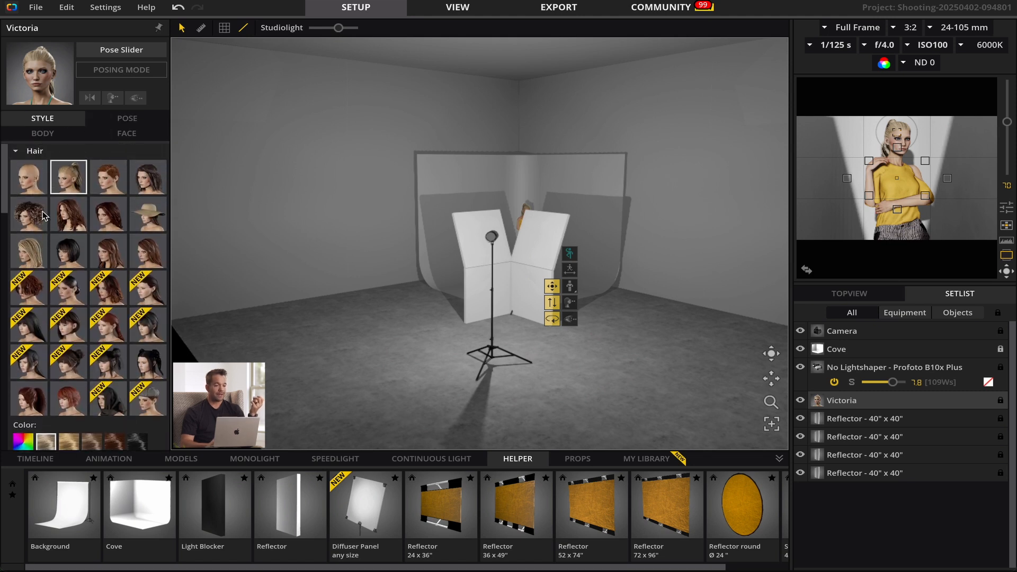
pyautogui.click(150, 217)
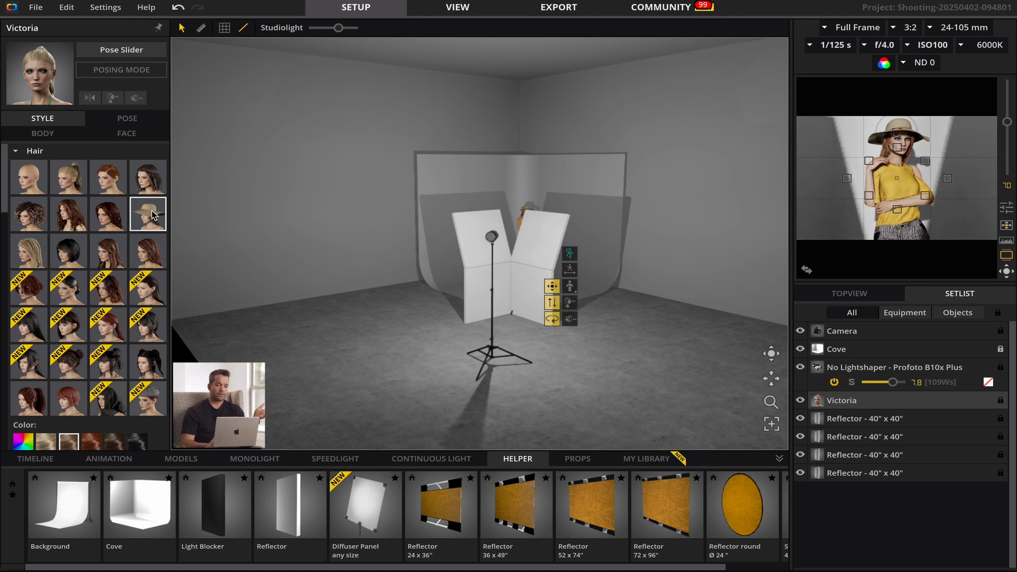
# Step: Set Victoria's hat color to red, FC1C0F
pyautogui.scroll(-2, 63, 268)
pyautogui.scroll(-1, 66, 272)
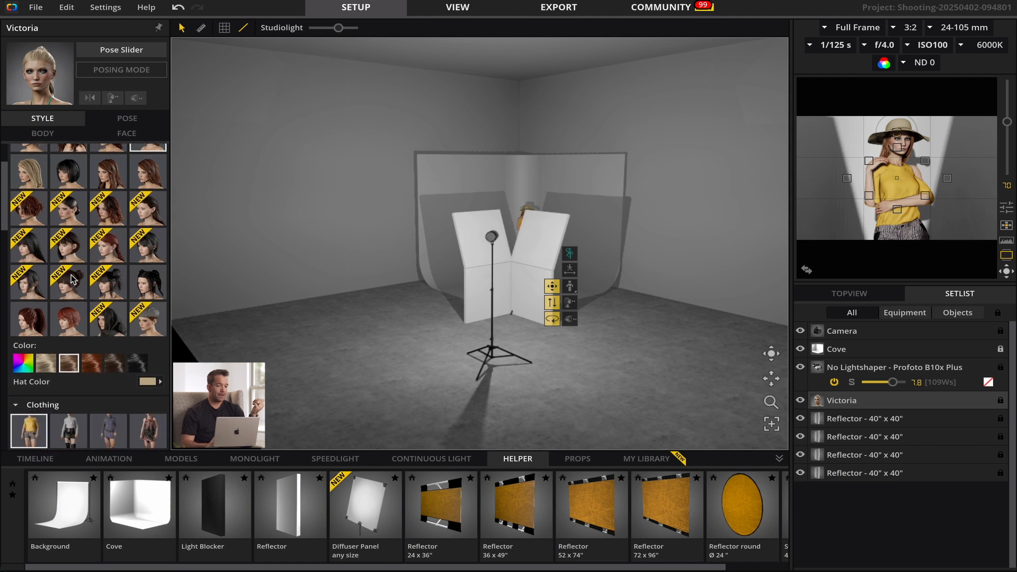
pyautogui.click(148, 382)
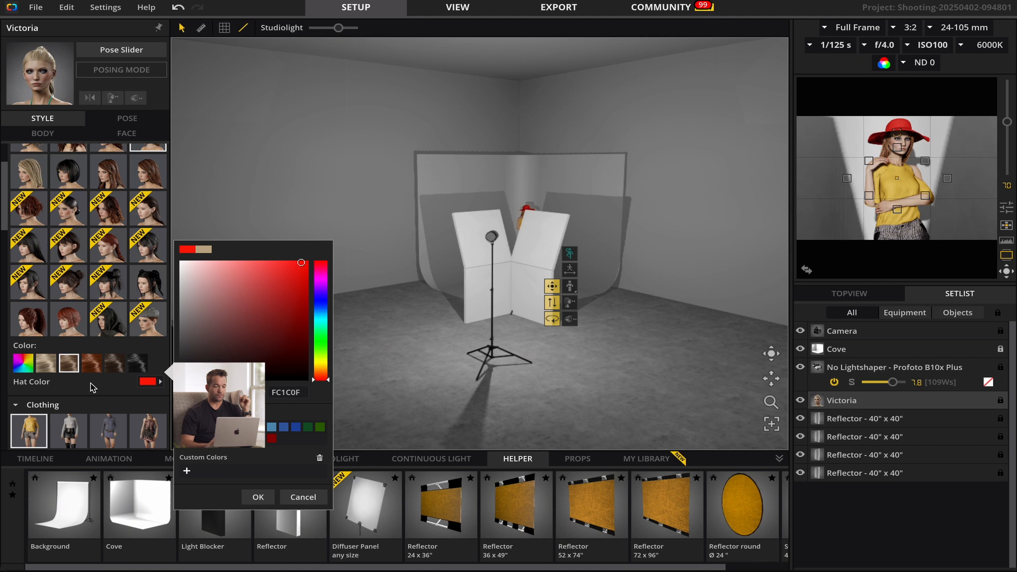
pyautogui.click(273, 497)
# Step: Change Victoria's outfit to the floral dress and apply the plain Version 2 template to it
pyautogui.scroll(-2, 98, 389)
pyautogui.click(29, 426)
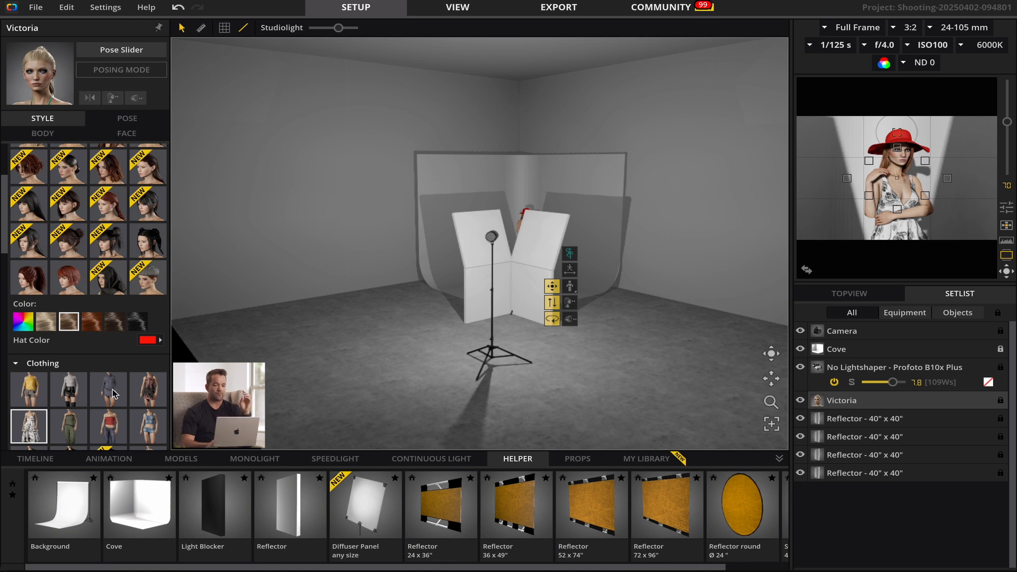
pyautogui.scroll(-3, 93, 382)
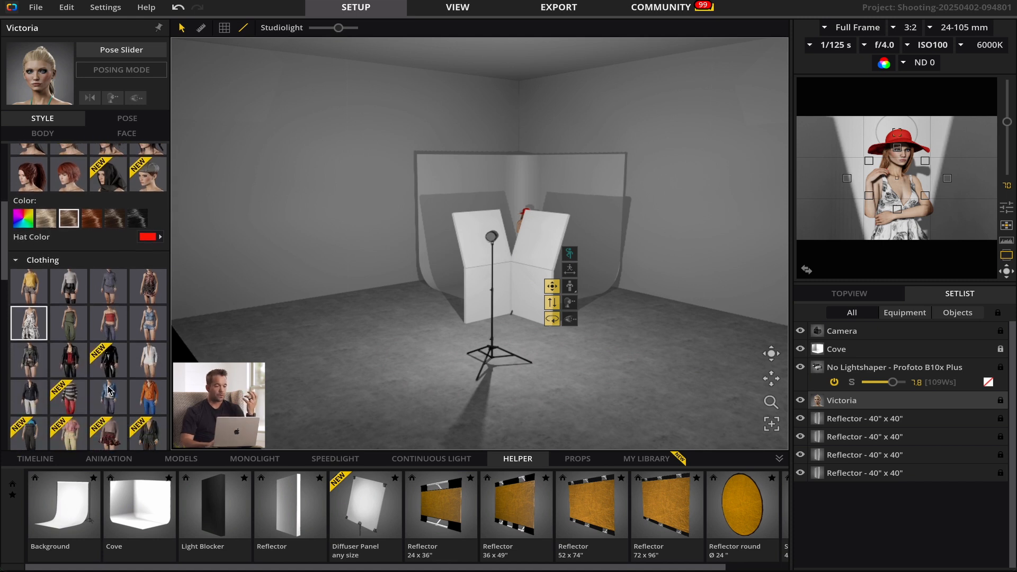
pyautogui.scroll(-8, 36, 335)
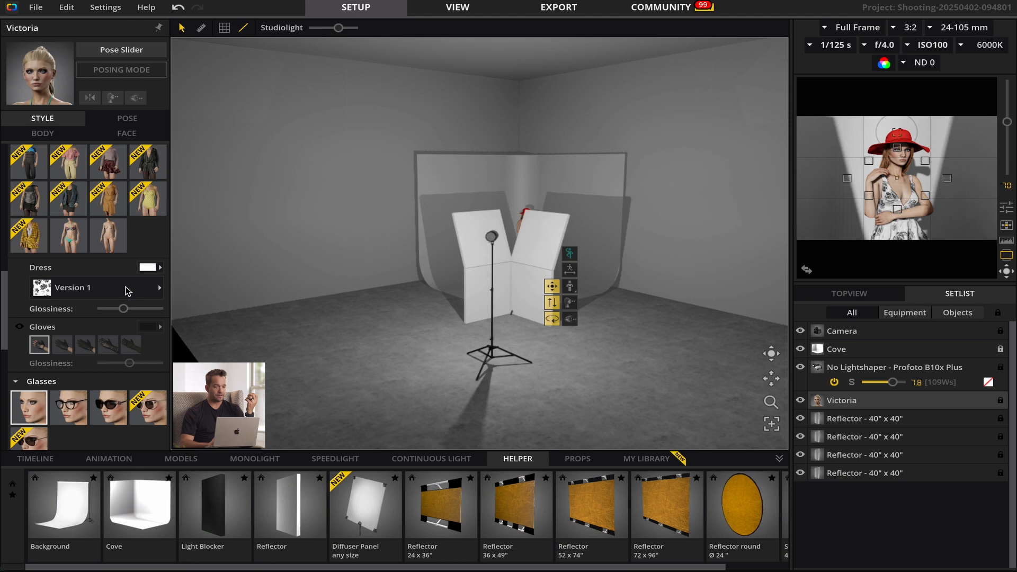
pyautogui.click(133, 292)
pyautogui.click(312, 254)
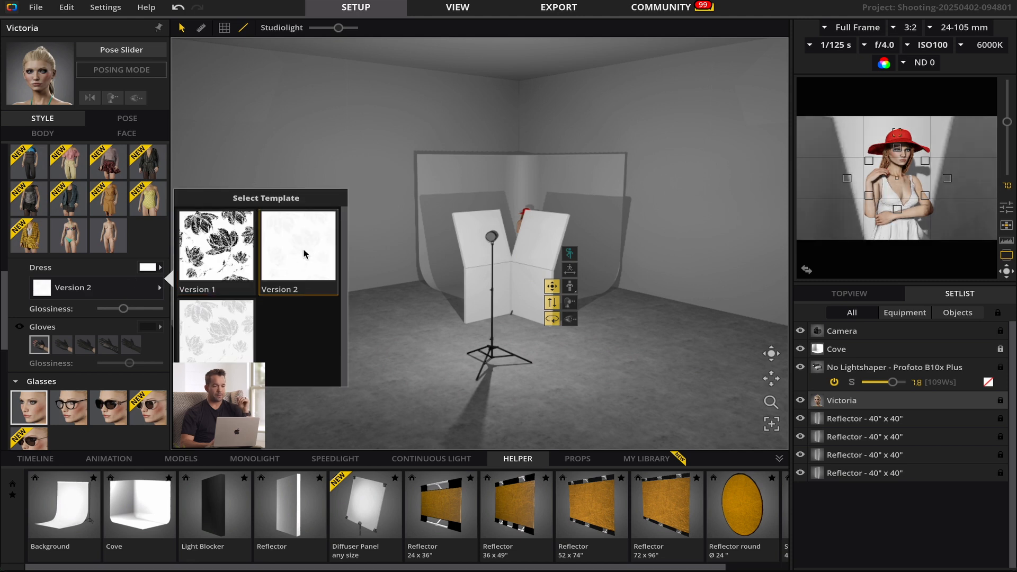
# Step: Set the dress color to the same red as the hat, FC1C0F
pyautogui.click(152, 269)
pyautogui.click(186, 280)
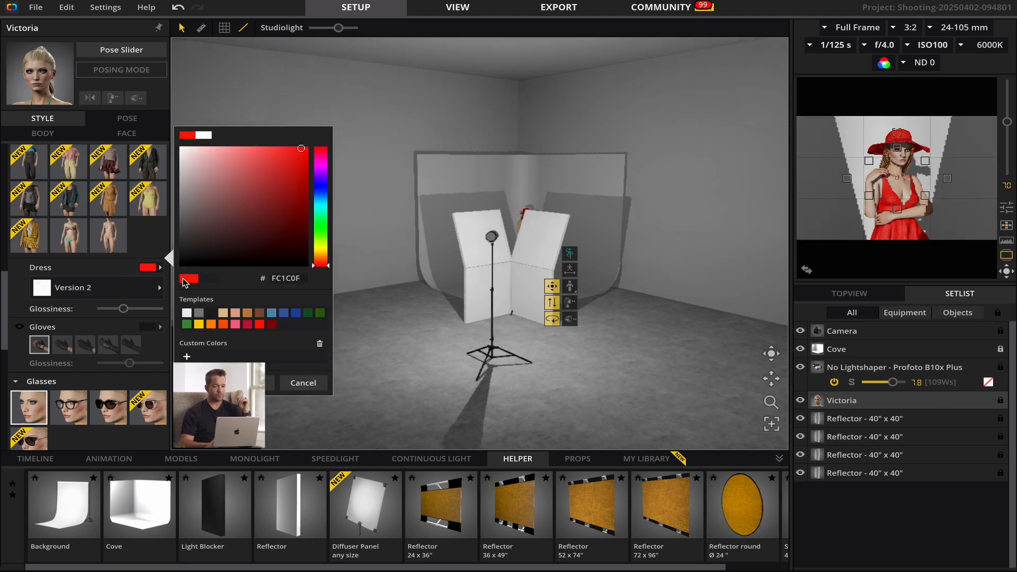
pyautogui.click(771, 356)
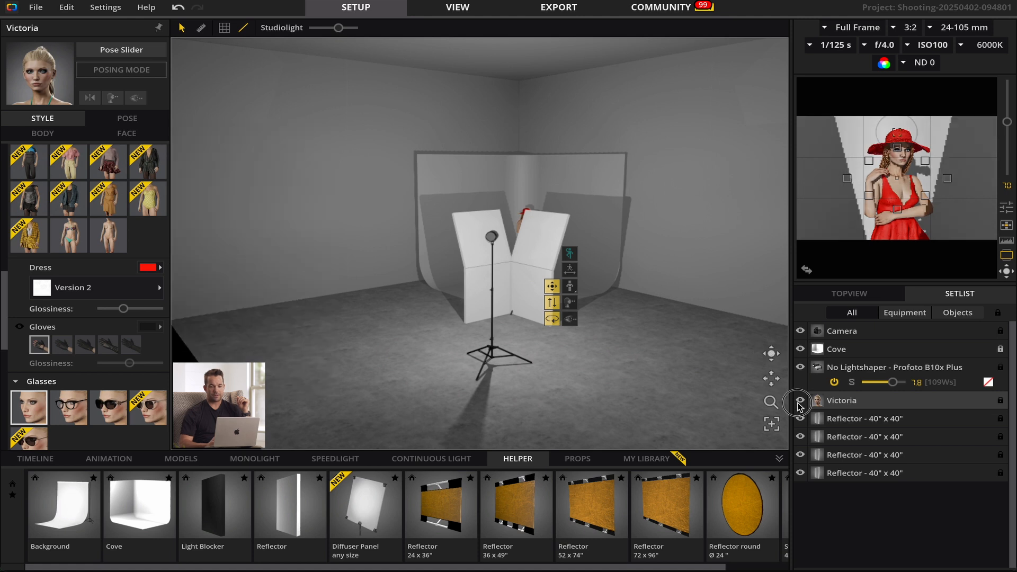
# Step: Add an Umbrella Trans. Ø 39" monolight beside the reflectors at about X 13.39 ft, Y 4.91 ft
pyautogui.moveTo(771, 353); pyautogui.dragTo(790, 365)
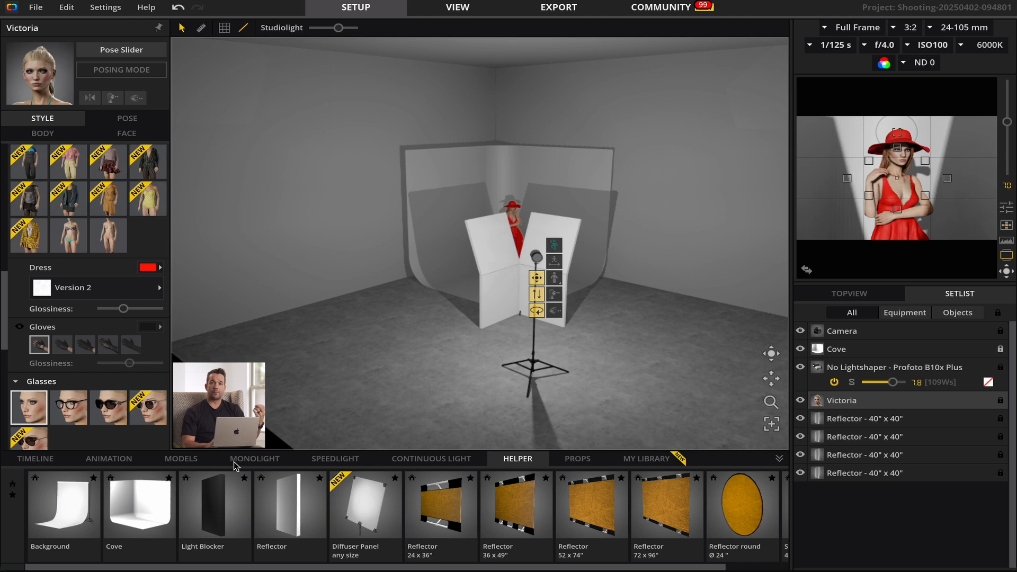
pyautogui.click(188, 456)
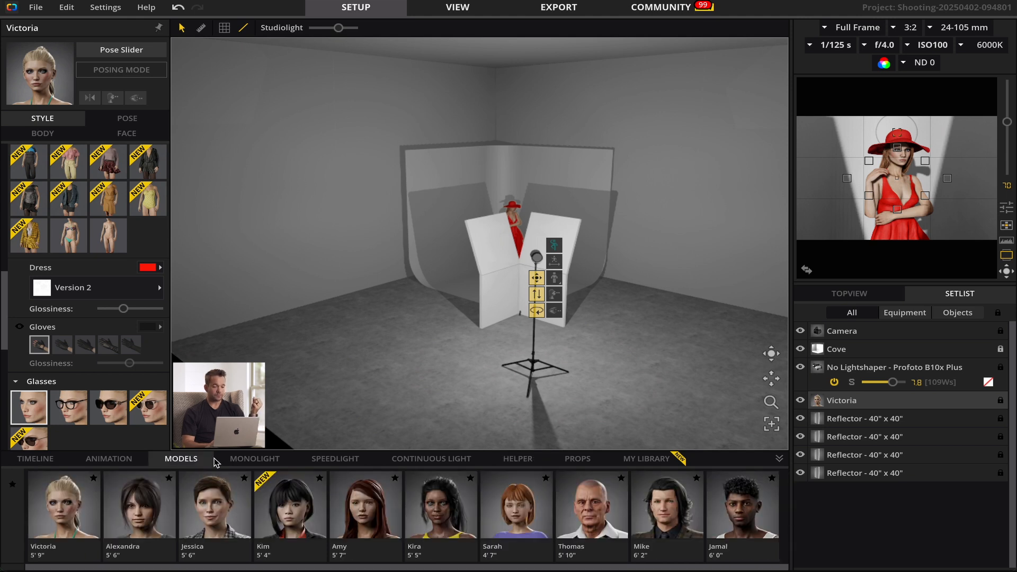
pyautogui.click(249, 459)
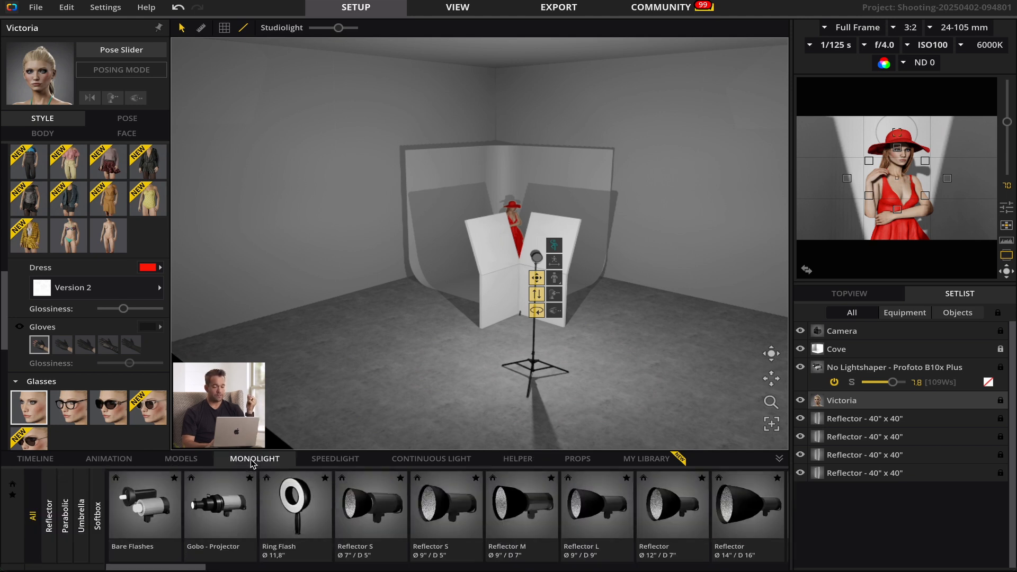
pyautogui.moveTo(178, 569); pyautogui.dragTo(413, 557)
pyautogui.moveTo(571, 519); pyautogui.dragTo(418, 303)
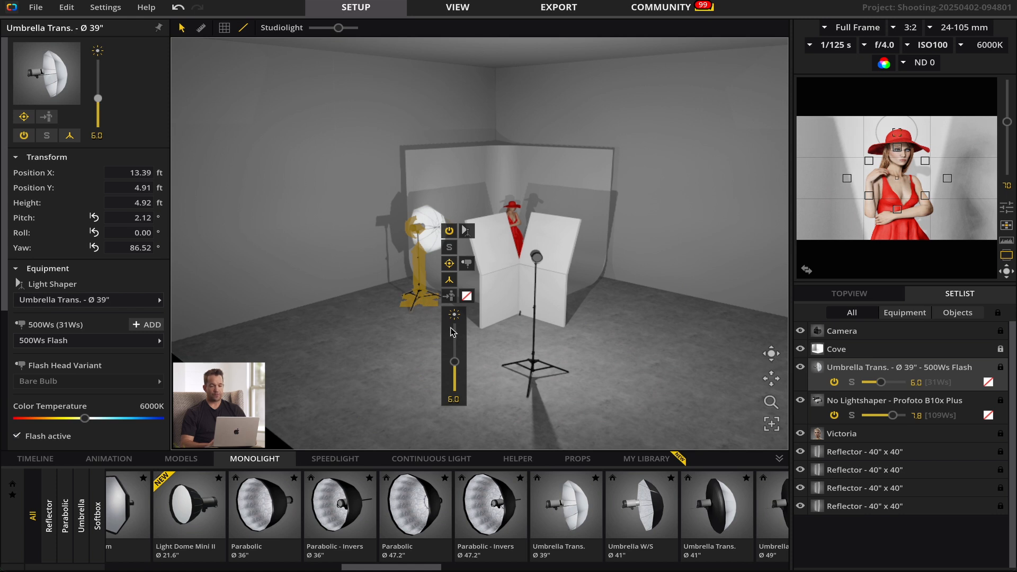
# Step: Duplicate the umbrella light to the opposite side of the reflectors at about X 21.53 ft, Y 14.27 ft, keeping it aimed at Victoria
pyautogui.keyDown('alt'); pyautogui.moveTo(427, 303); pyautogui.dragTo(619, 303); pyautogui.keyUp('alt')
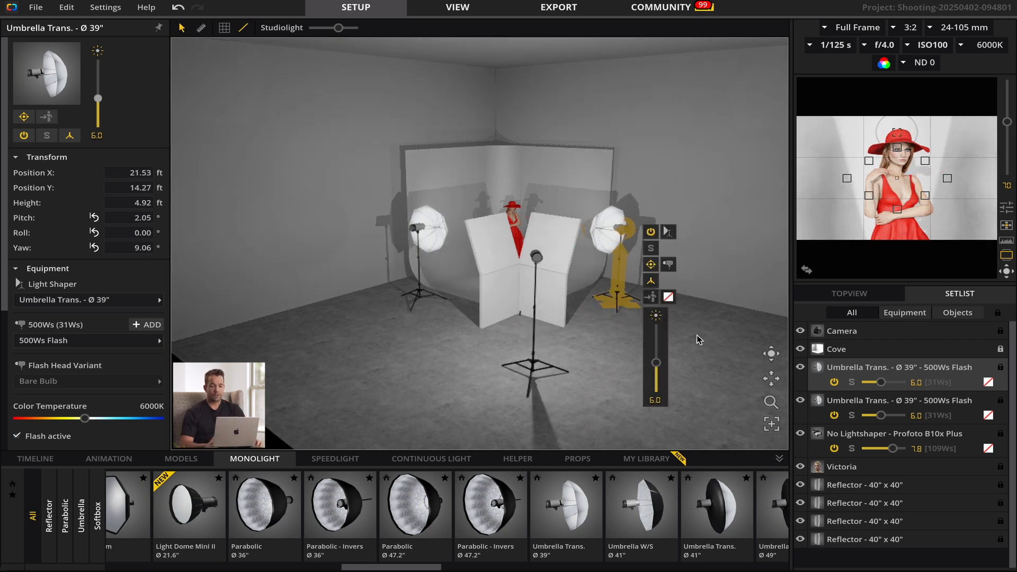
pyautogui.click(652, 265)
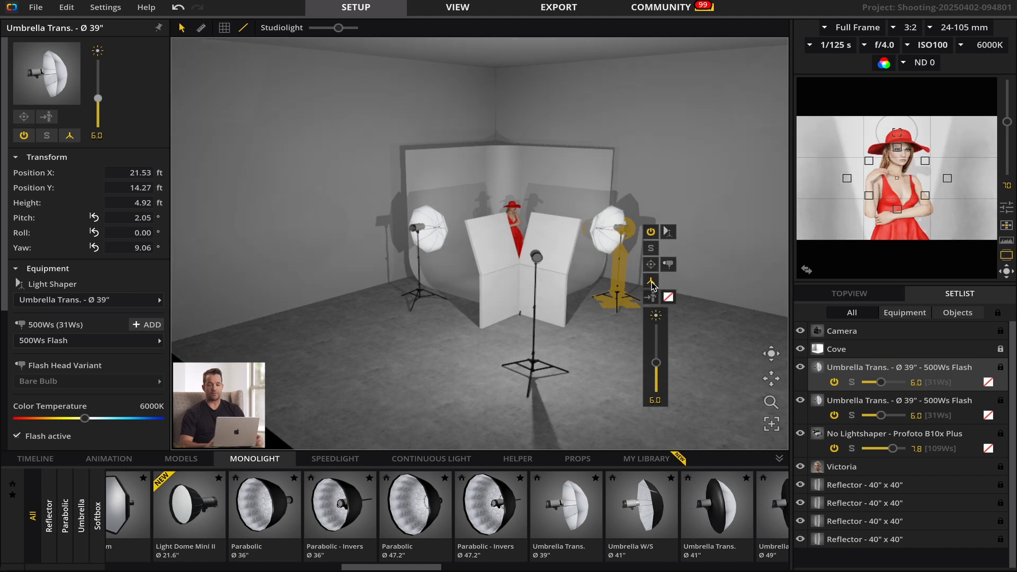
pyautogui.click(652, 264)
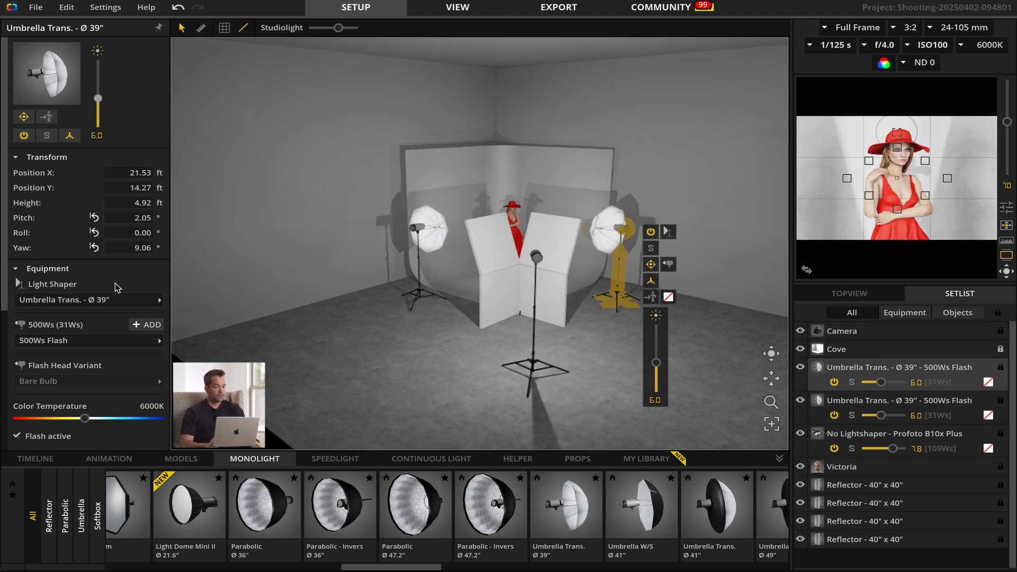
# Step: Change the flash head of both umbrella lights to Profoto A2
pyautogui.click(89, 342)
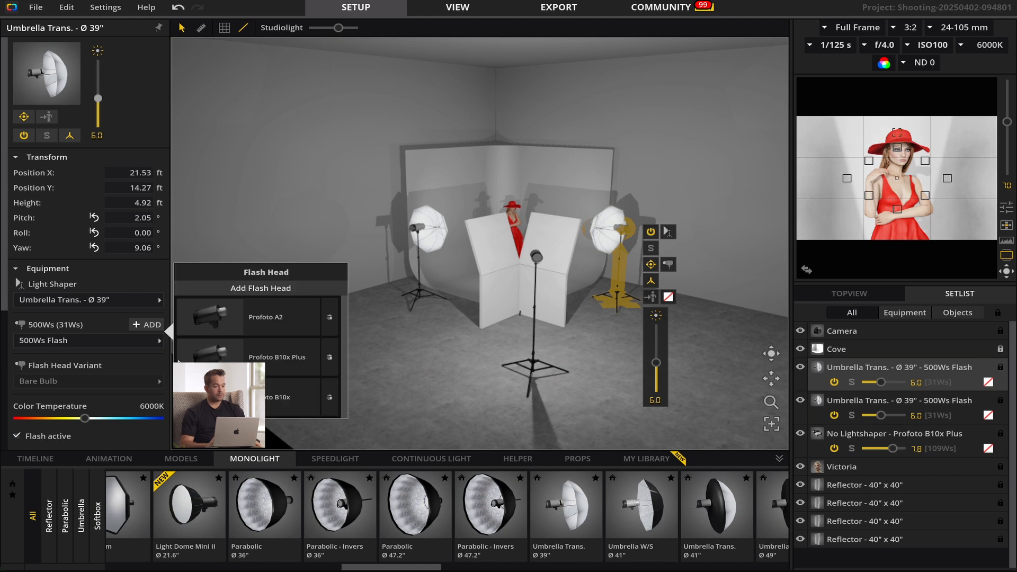
pyautogui.click(314, 319)
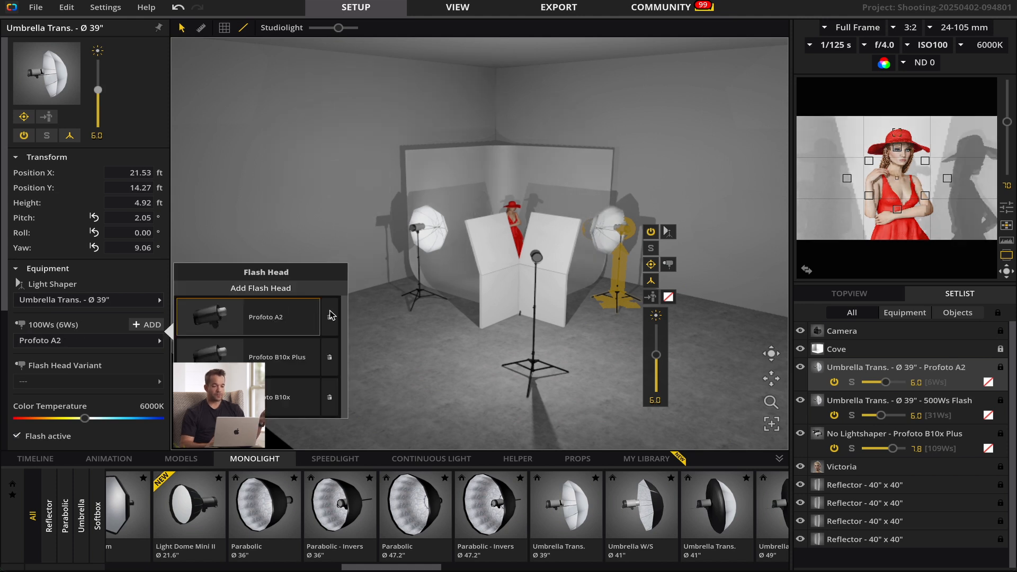
pyautogui.click(424, 233)
pyautogui.click(162, 341)
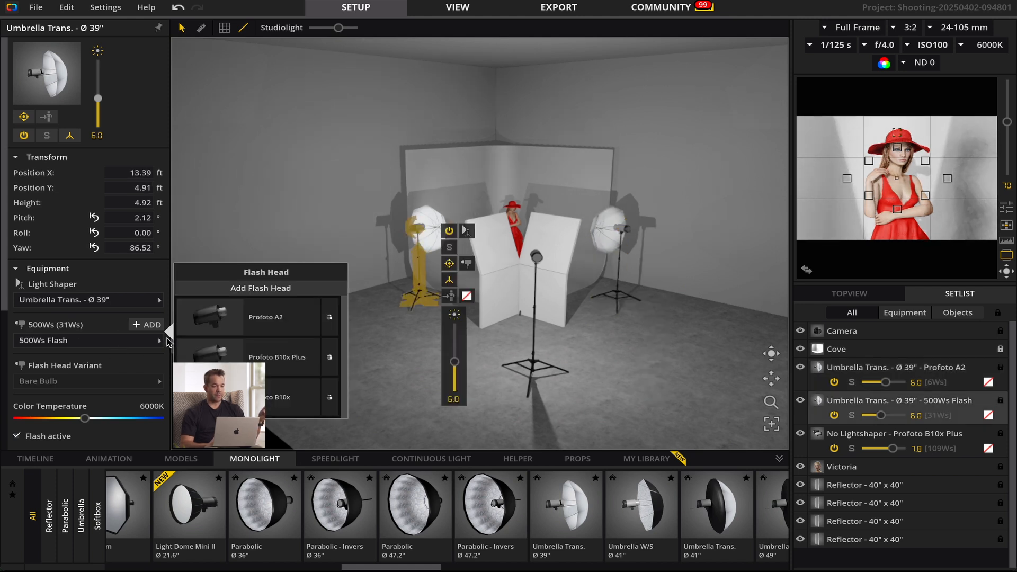
pyautogui.click(265, 317)
pyautogui.click(392, 312)
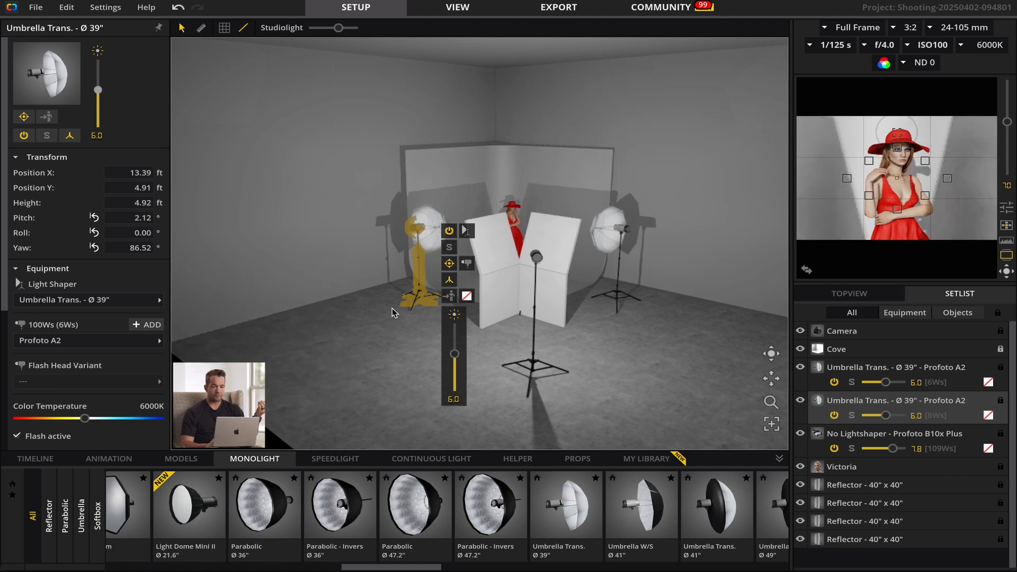
pyautogui.click(421, 320)
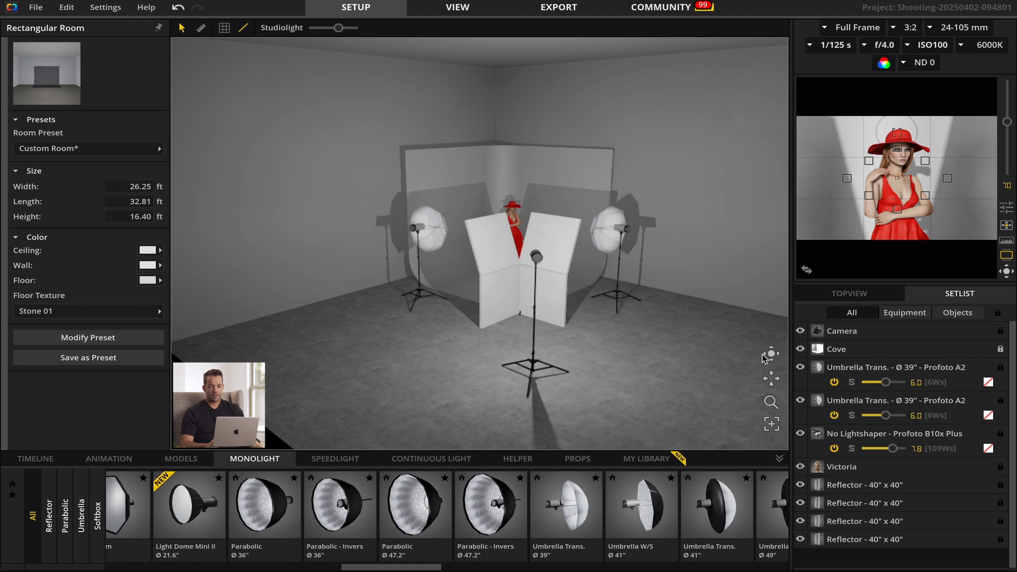
# Step: Apply the 106 Primary Red filter to both umbrella lights
pyautogui.moveTo(768, 356); pyautogui.dragTo(599, 238)
pyautogui.click(619, 253)
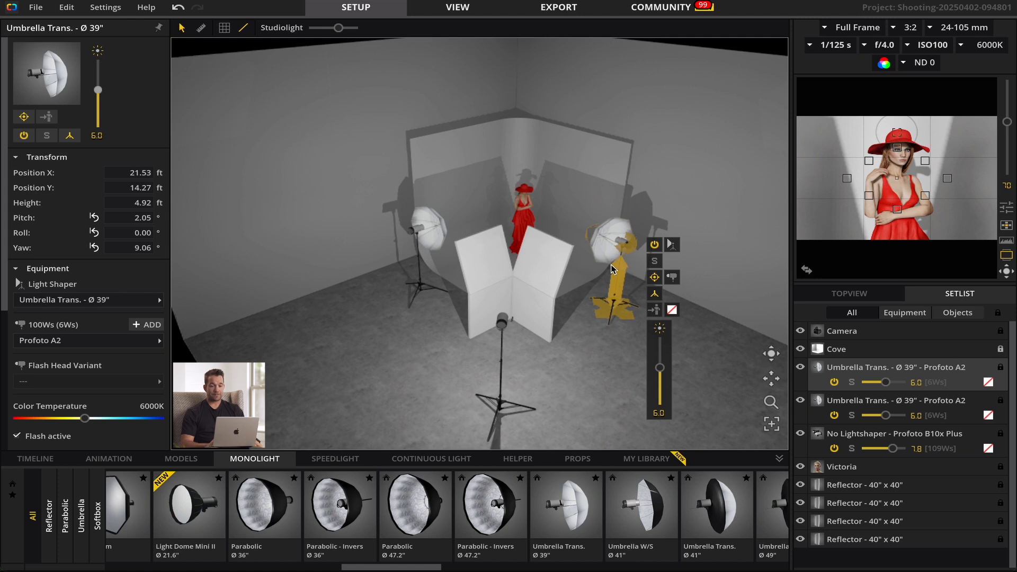
pyautogui.click(673, 310)
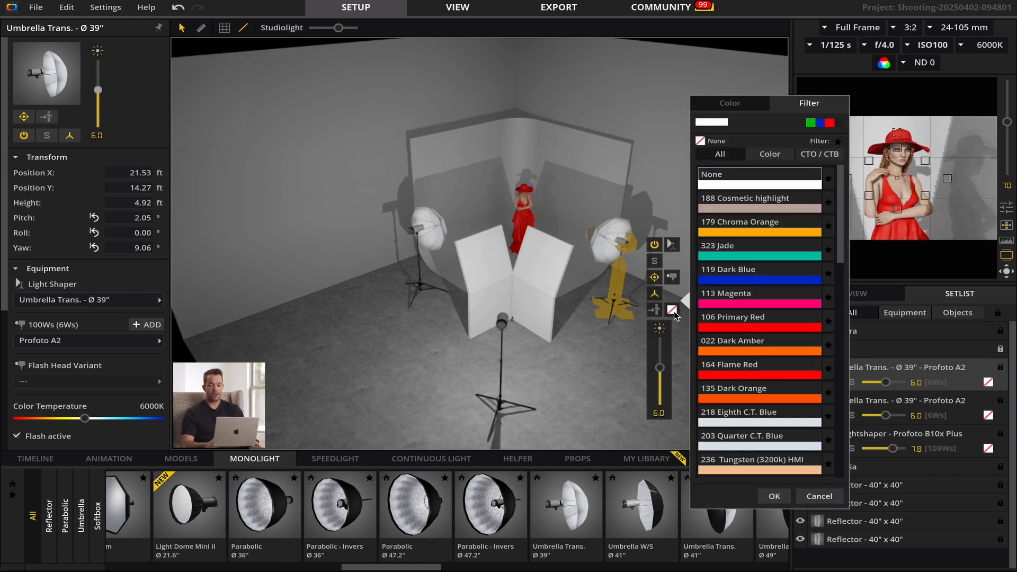
pyautogui.click(717, 323)
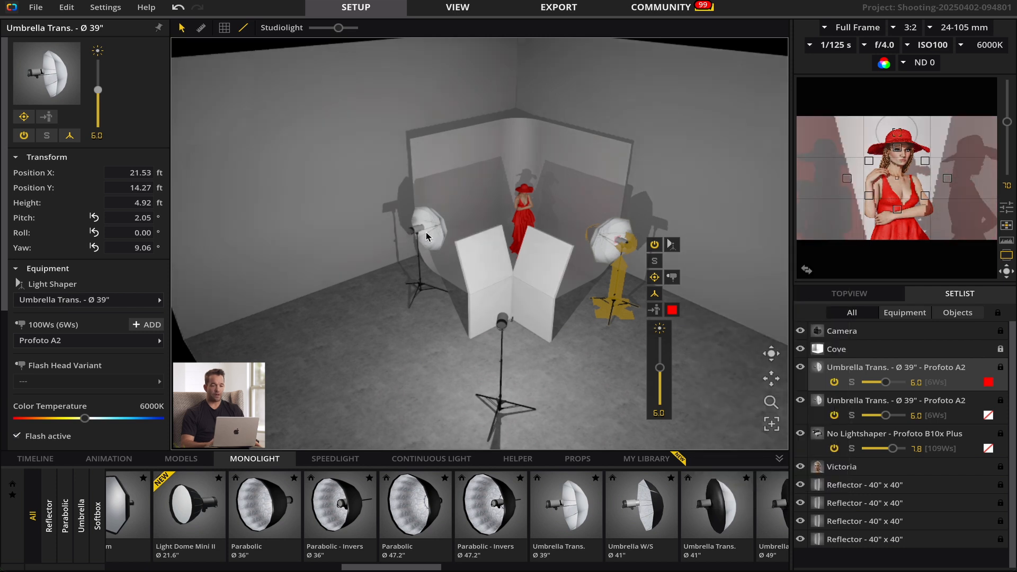
pyautogui.click(428, 237)
pyautogui.click(424, 244)
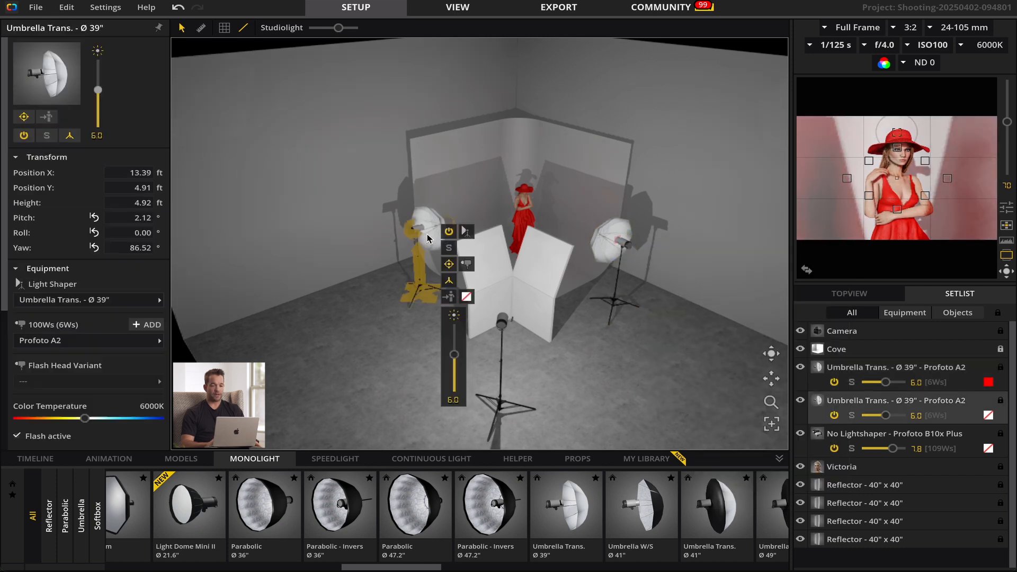
pyautogui.click(466, 298)
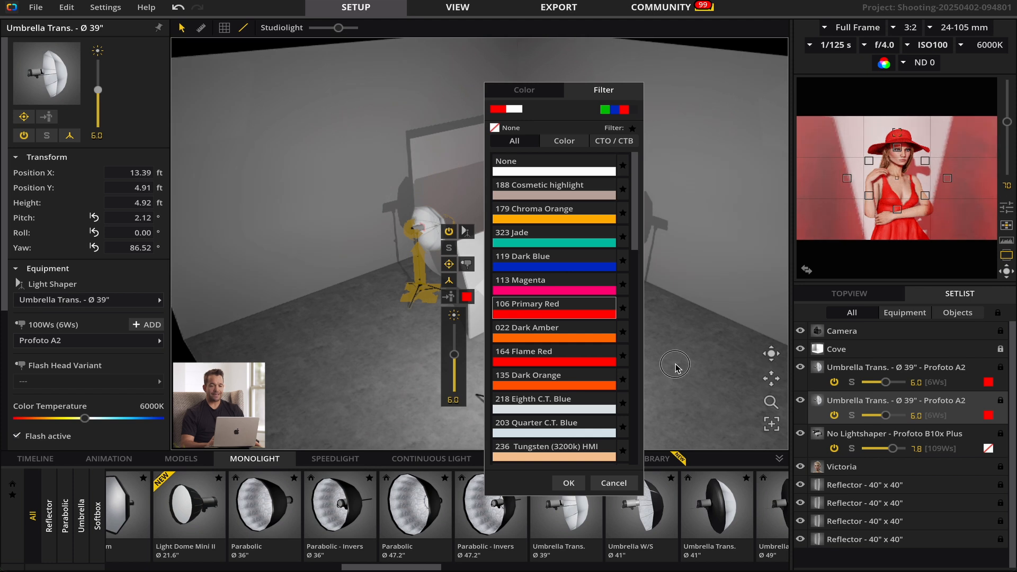
pyautogui.click(675, 365)
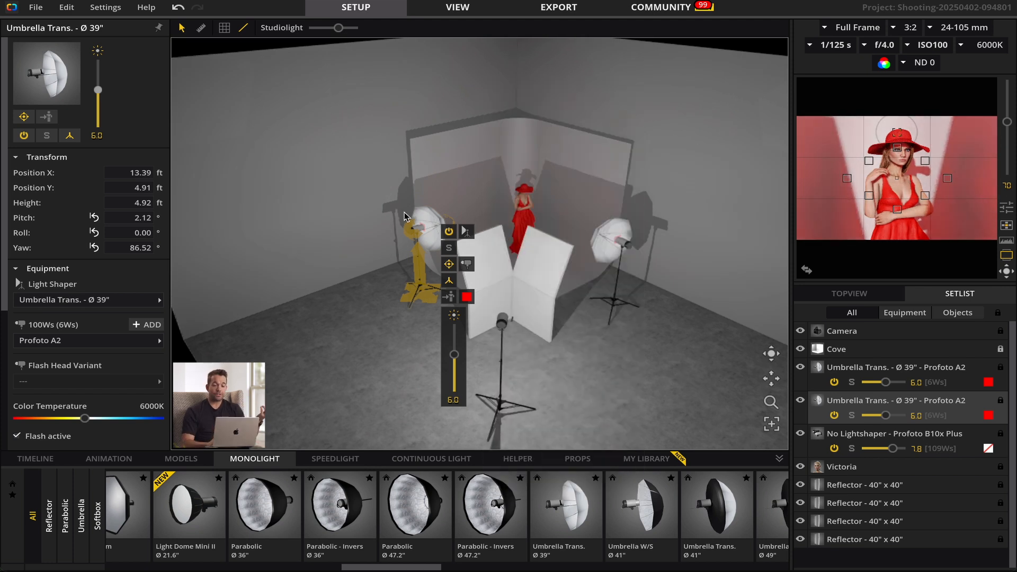
# Step: Switch the Profoto B10x Plus light off and back on to compare the red lighting with and without it
pyautogui.click(516, 339)
pyautogui.click(502, 326)
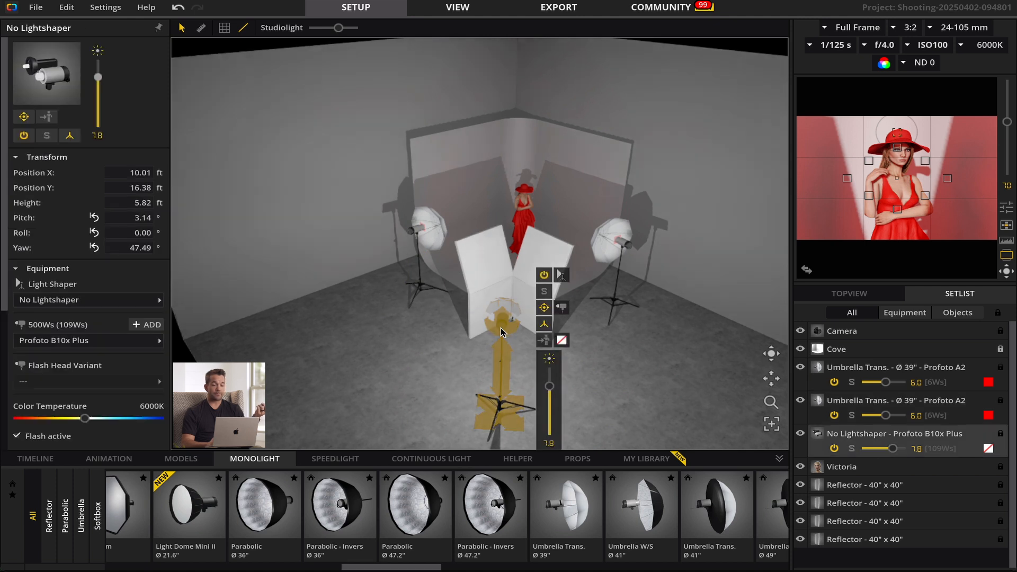
pyautogui.click(544, 275)
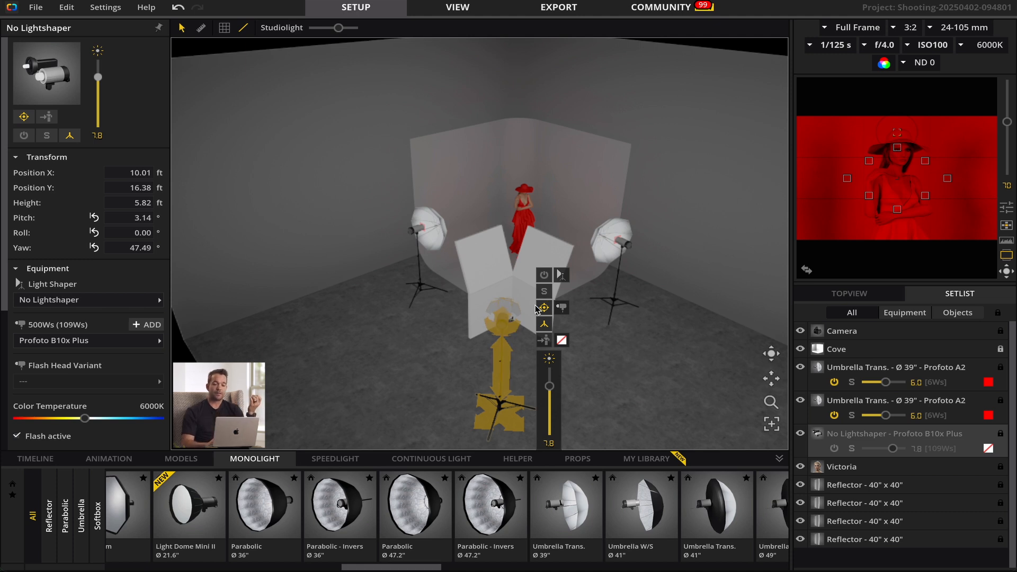
pyautogui.click(544, 276)
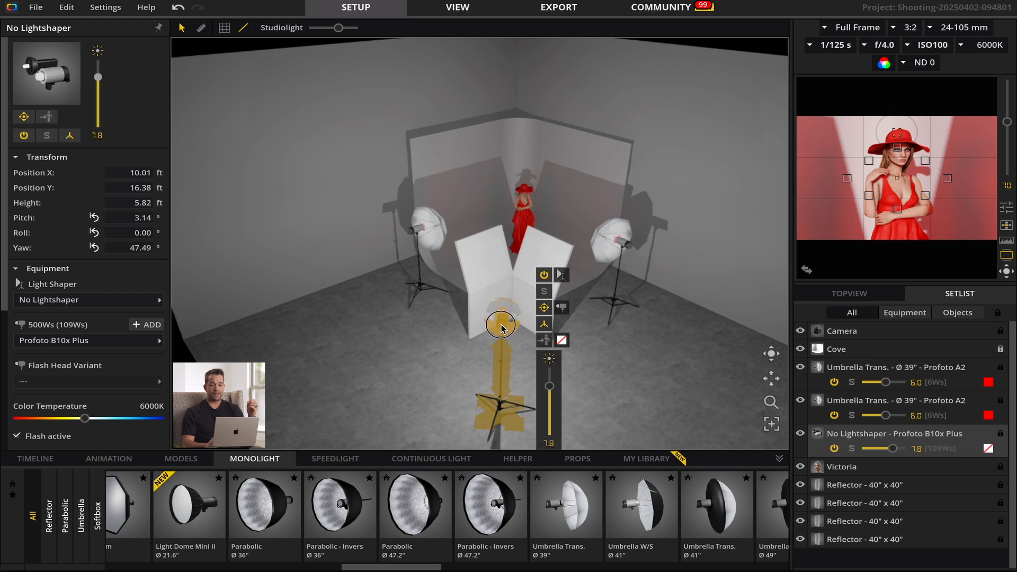
# Step: Re-aim the Profoto B10x Plus light to a pitch of about 6.19° and a yaw of about 47.77°
pyautogui.moveTo(501, 328); pyautogui.dragTo(502, 329)
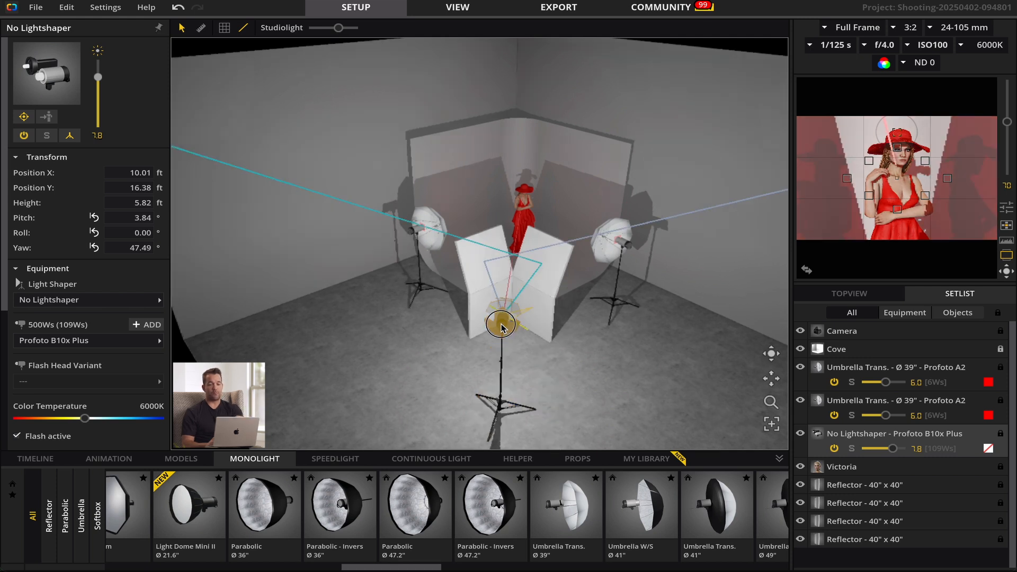
pyautogui.moveTo(501, 328); pyautogui.dragTo(501, 325)
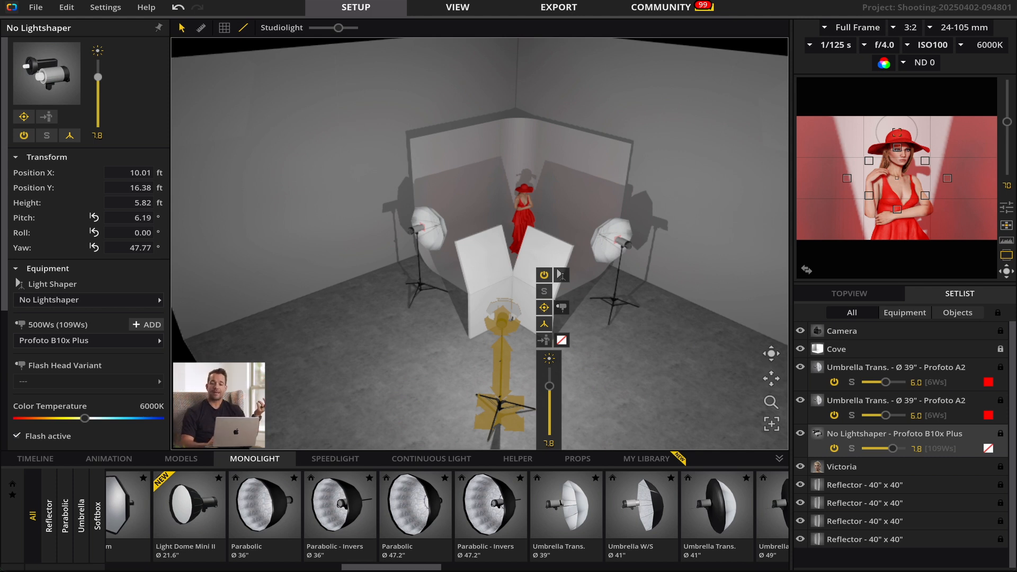
pyautogui.moveTo(988, 139)
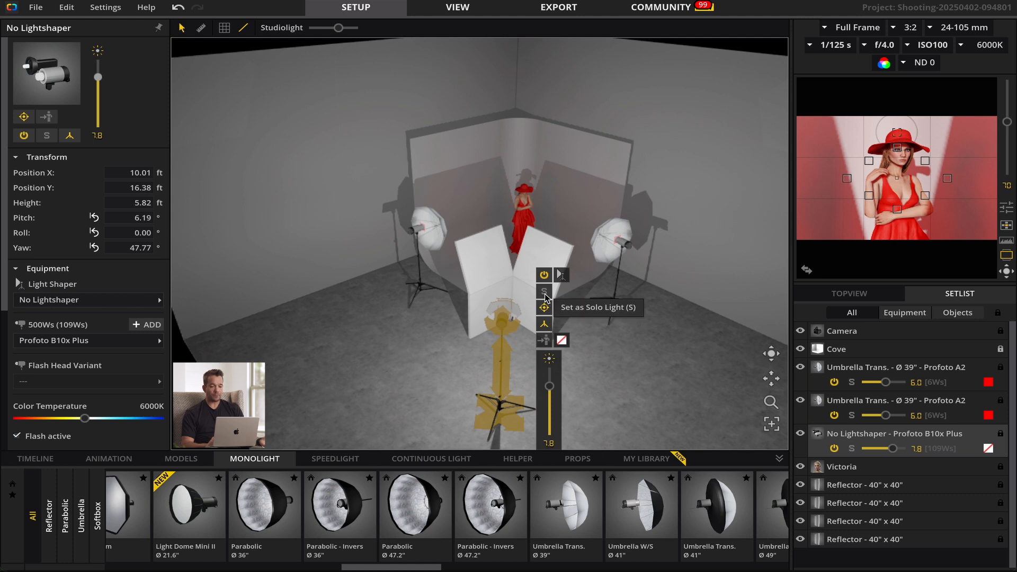
# Step: Change the Profoto B10x Plus light's shaper to the Snoot Ø 2.36" - L: 8.66"
pyautogui.click(564, 278)
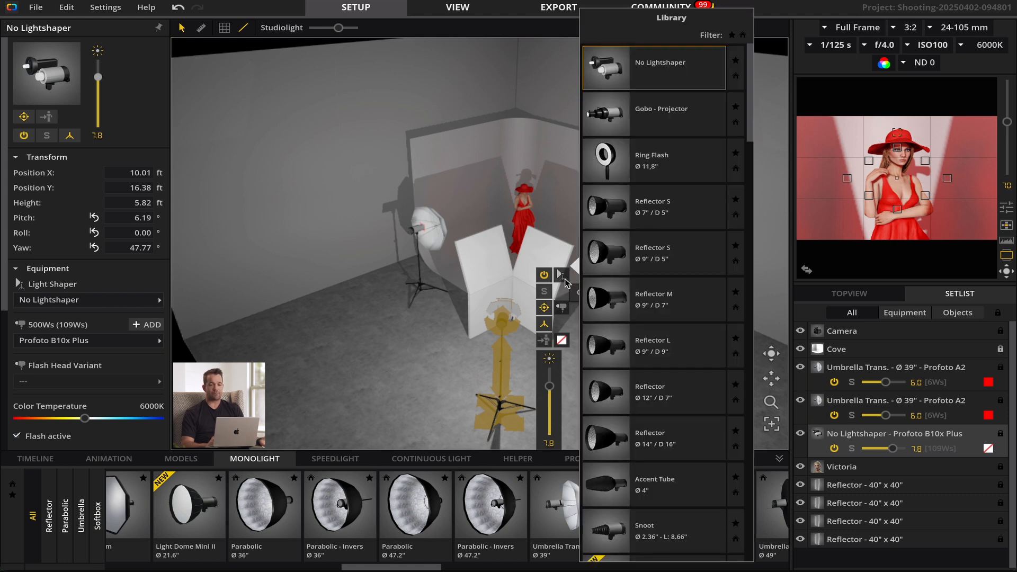
pyautogui.scroll(-3, 667, 300)
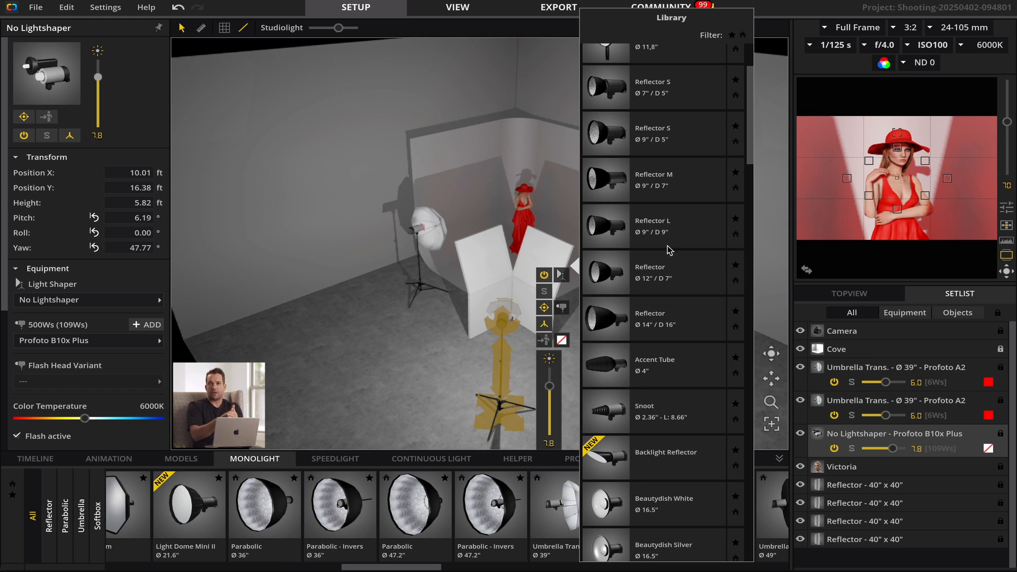
pyautogui.click(676, 415)
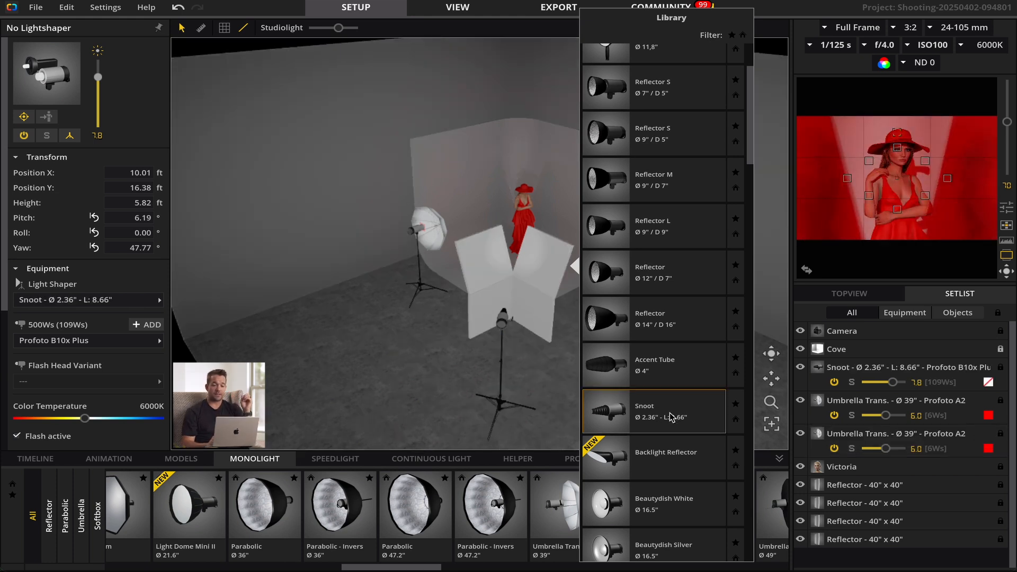
pyautogui.click(637, 361)
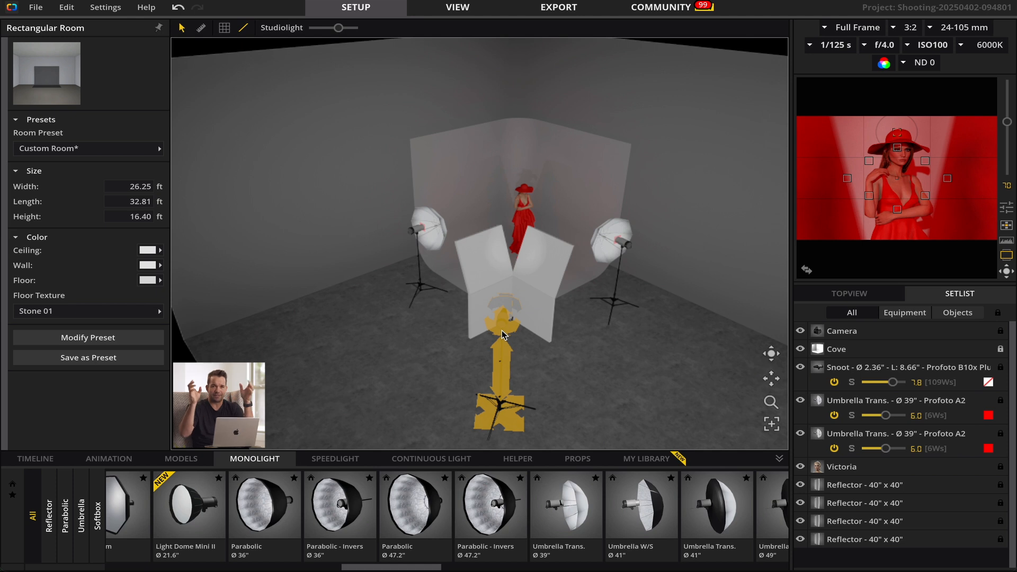
# Step: Raise the snoot light's power to 10 and toggle the light off and on to compare its effect
pyautogui.click(508, 345)
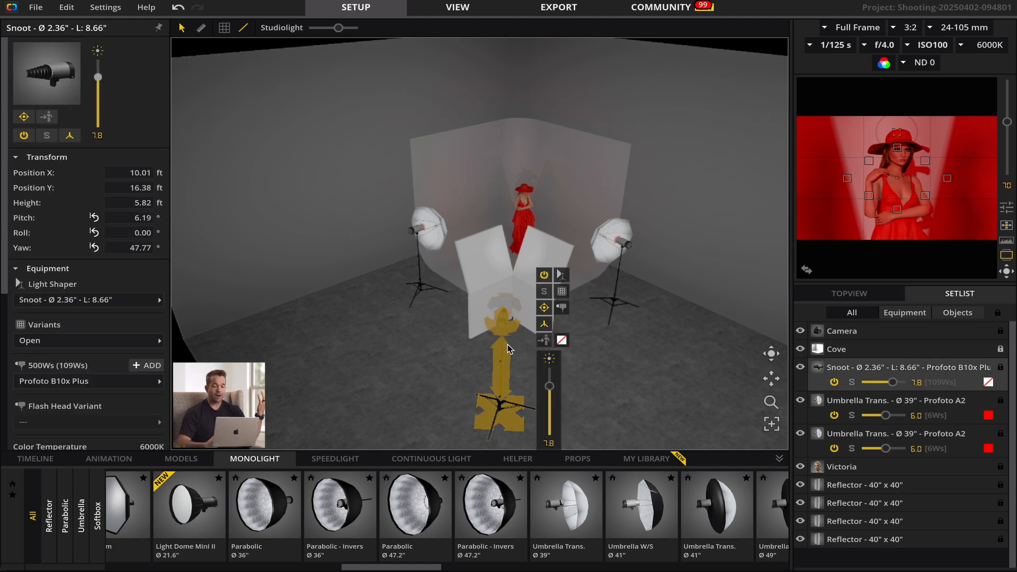
pyautogui.moveTo(549, 389); pyautogui.dragTo(551, 373)
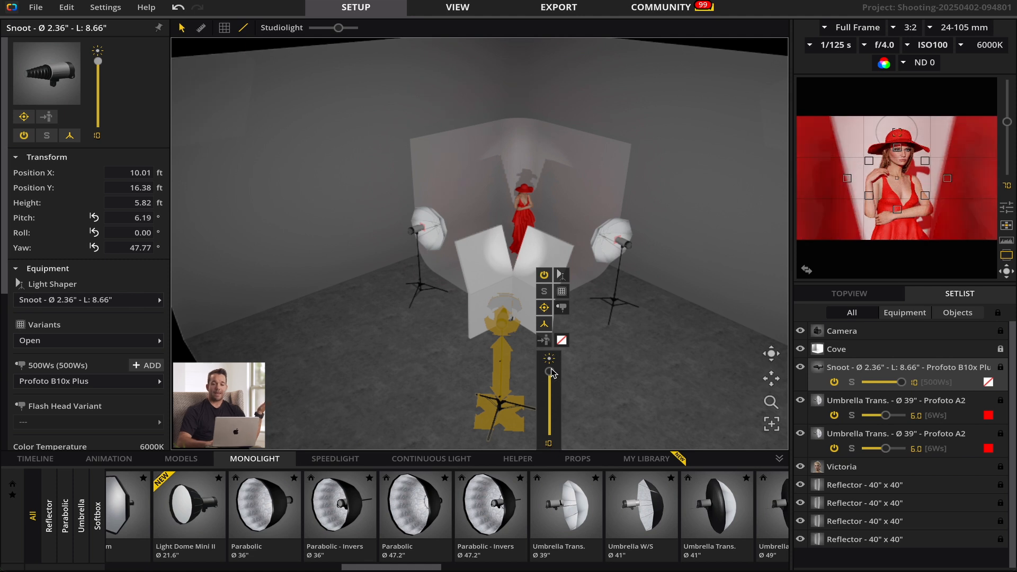
pyautogui.moveTo(879, 234)
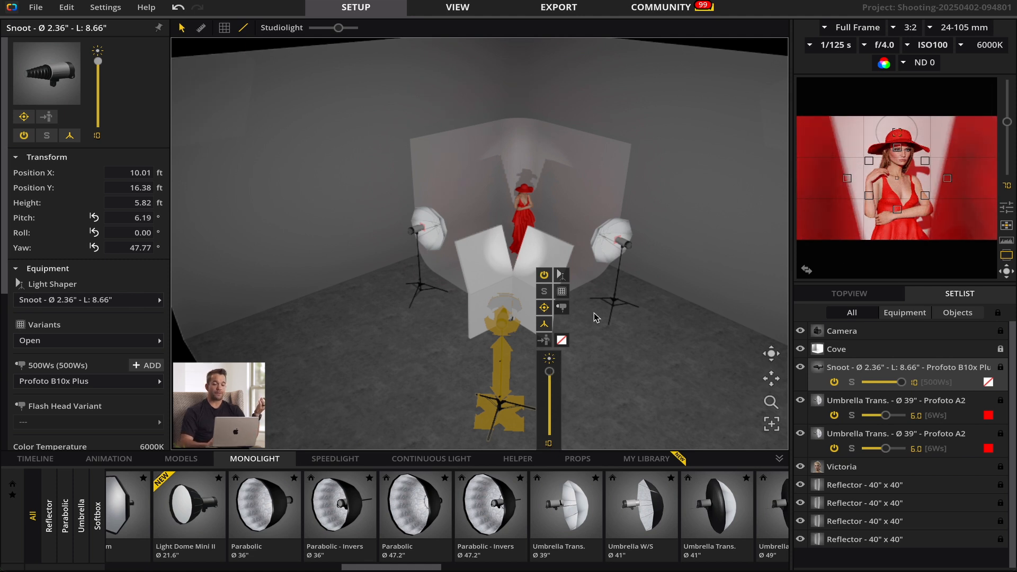
pyautogui.click(545, 275)
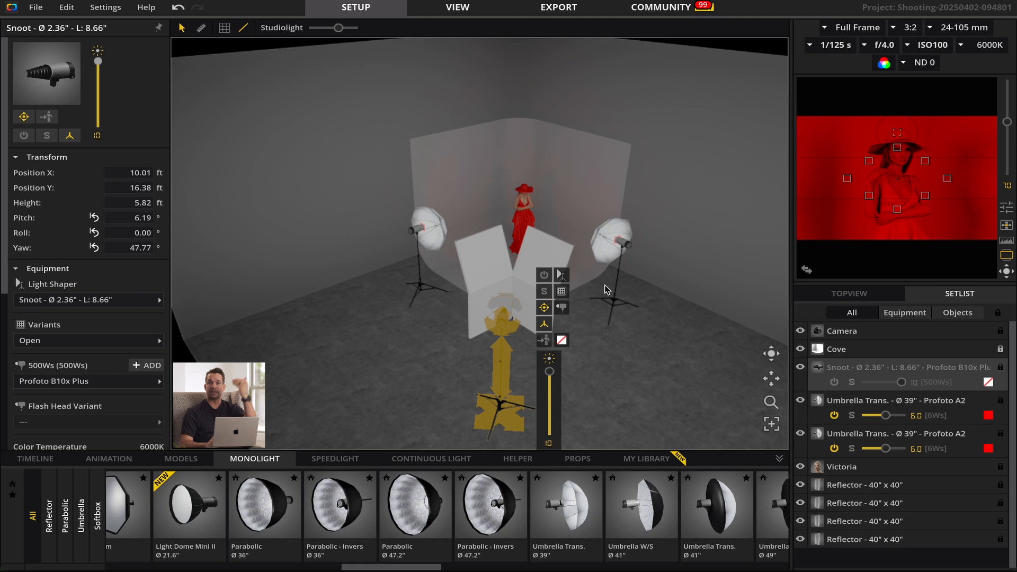
pyautogui.click(545, 275)
pyautogui.moveTo(899, 189)
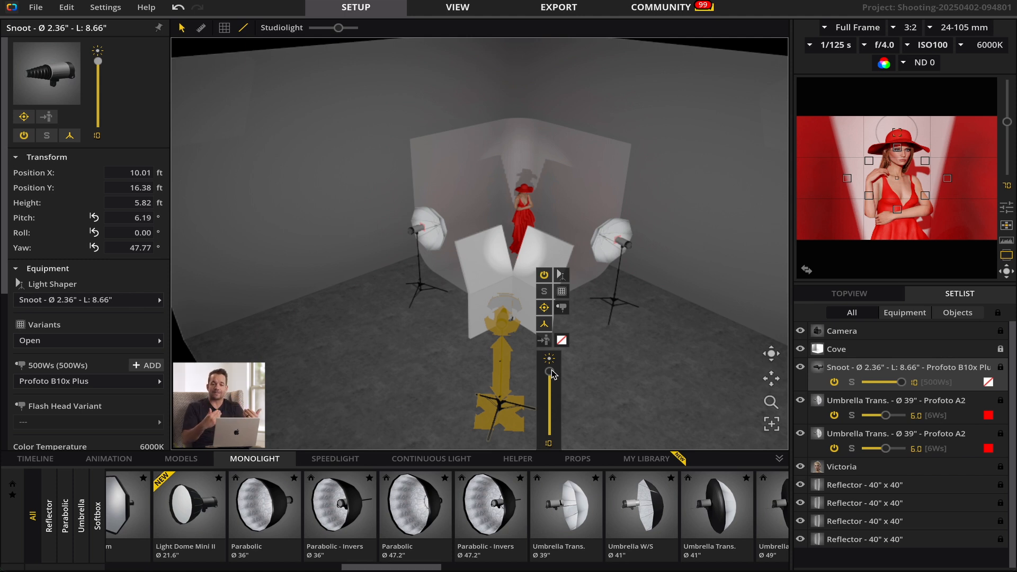
# Step: Set the camera to ISO400 and lower the snoot light's power to 8.0
pyautogui.click(928, 47)
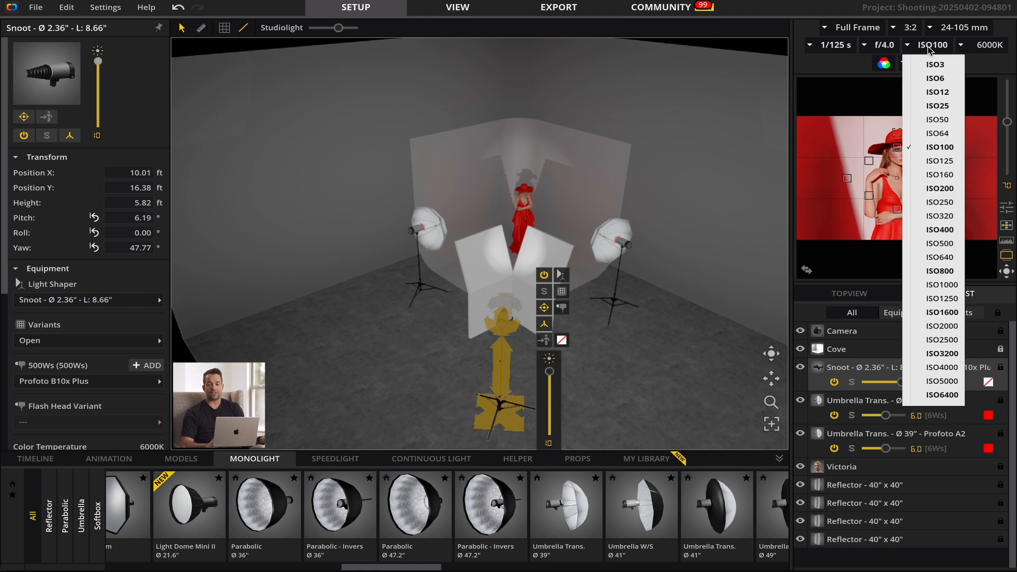
pyautogui.click(934, 230)
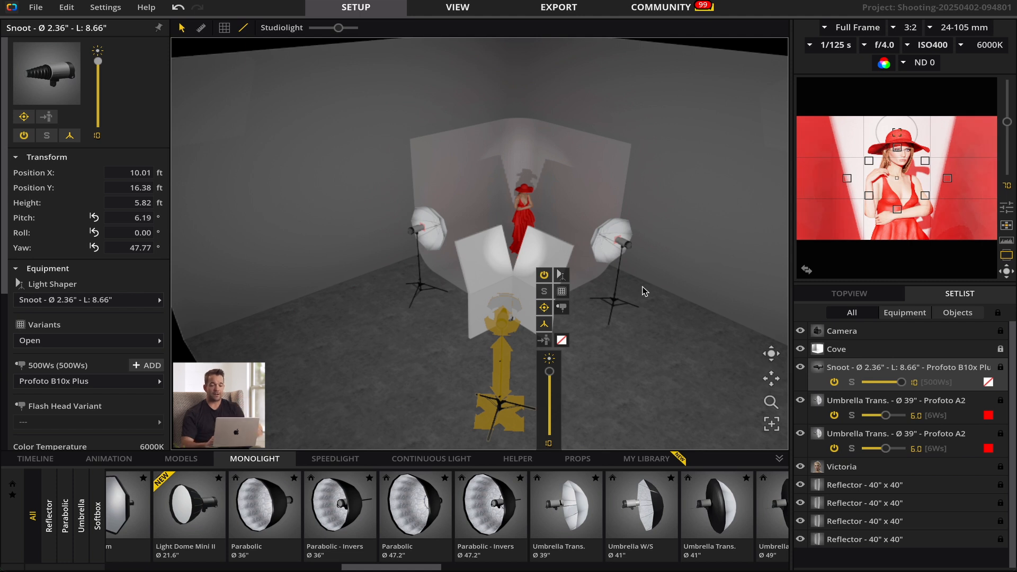
pyautogui.moveTo(550, 373); pyautogui.dragTo(552, 387)
# Step: Lower the power of both red-filtered umbrella lights to 4.0
pyautogui.click(626, 258)
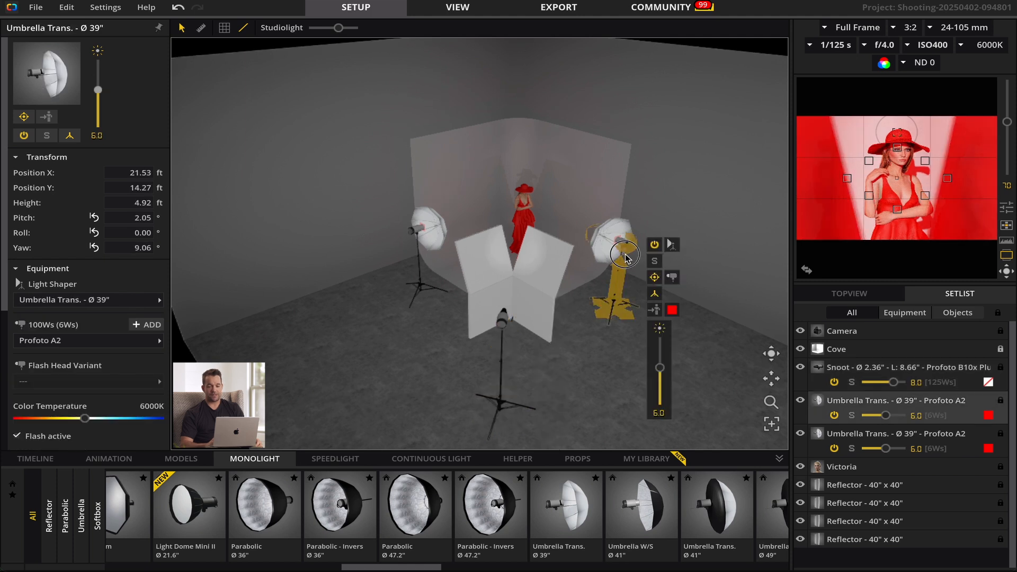
pyautogui.moveTo(888, 420); pyautogui.dragTo(878, 450)
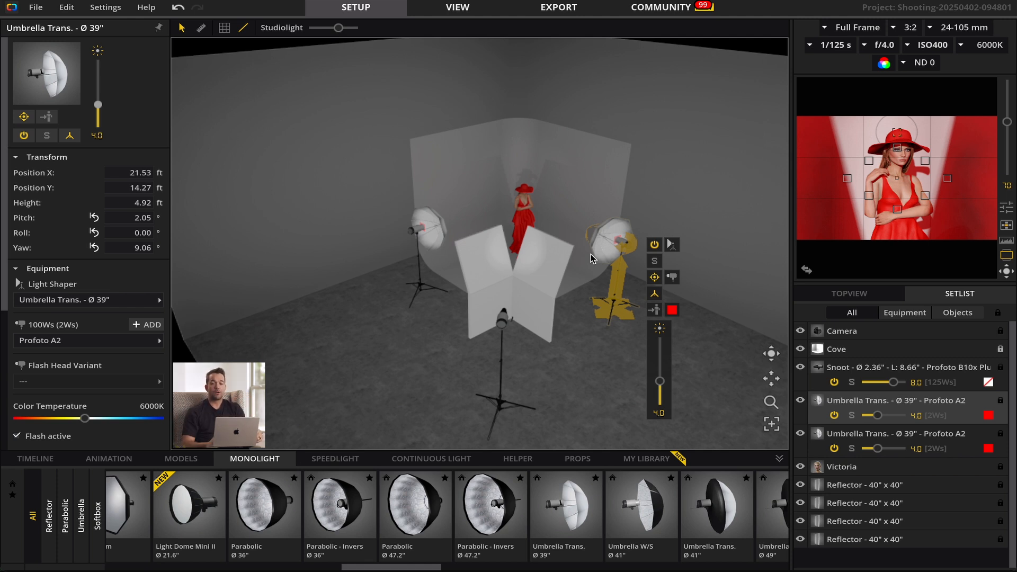
pyautogui.click(884, 46)
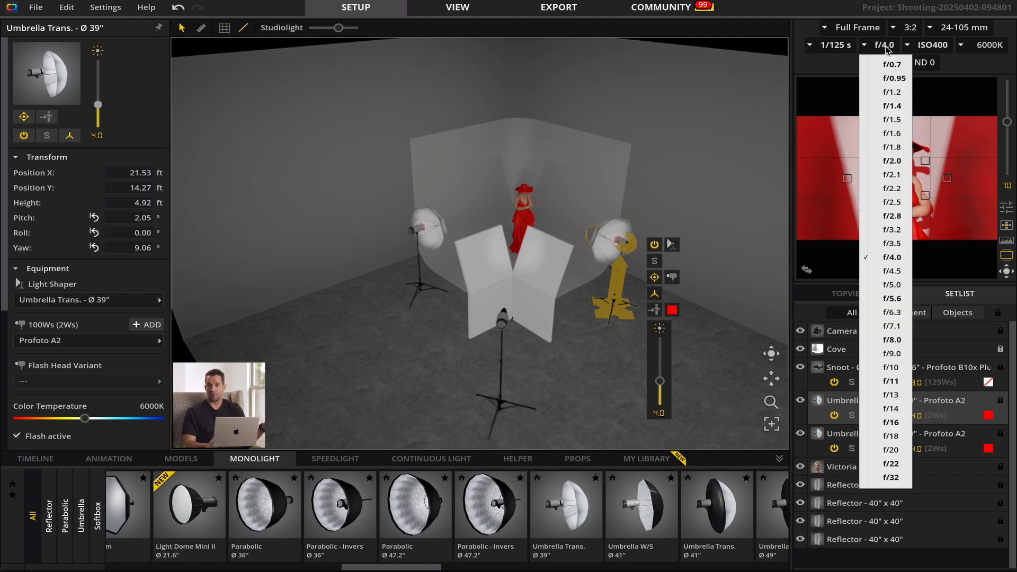
pyautogui.click(830, 56)
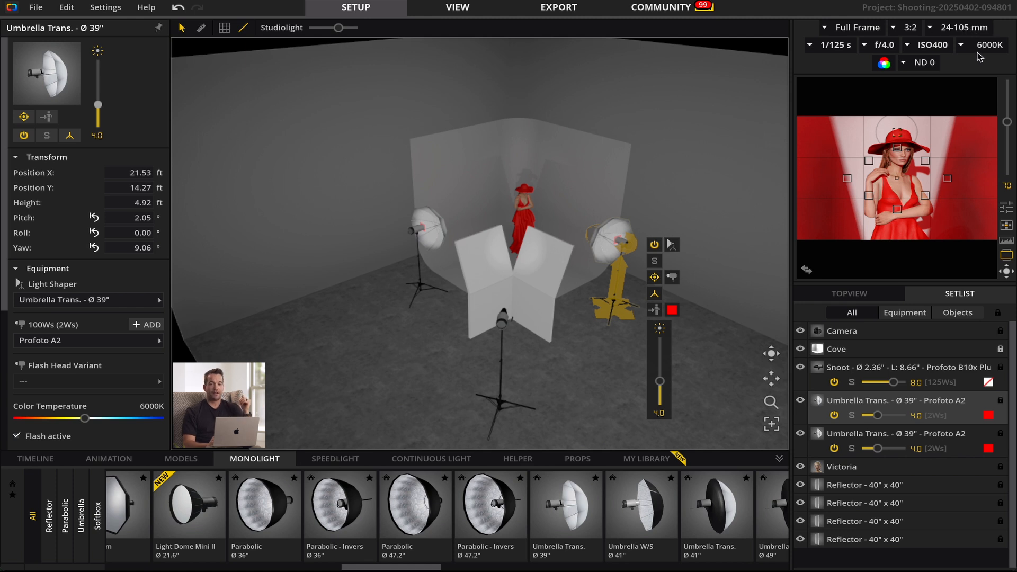
pyautogui.moveTo(949, 120)
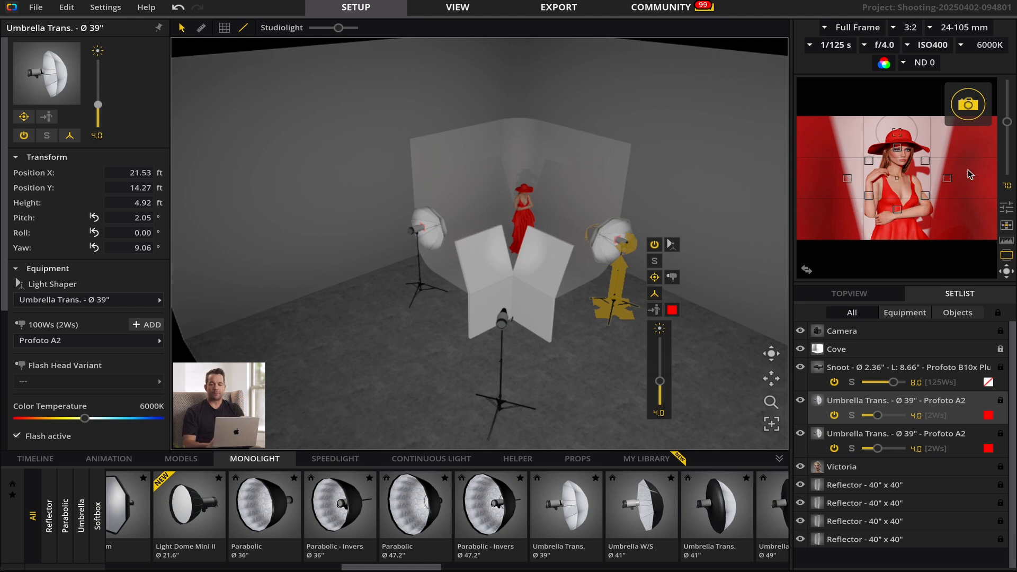
# Step: Raise the snoot light's power to 8.5
pyautogui.click(501, 328)
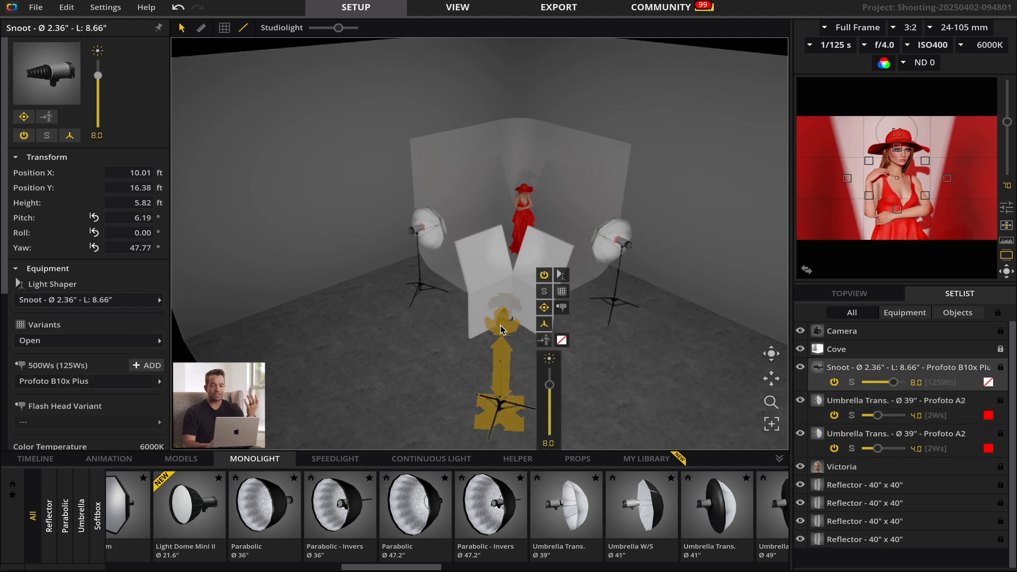
pyautogui.moveTo(549, 387); pyautogui.dragTo(550, 385)
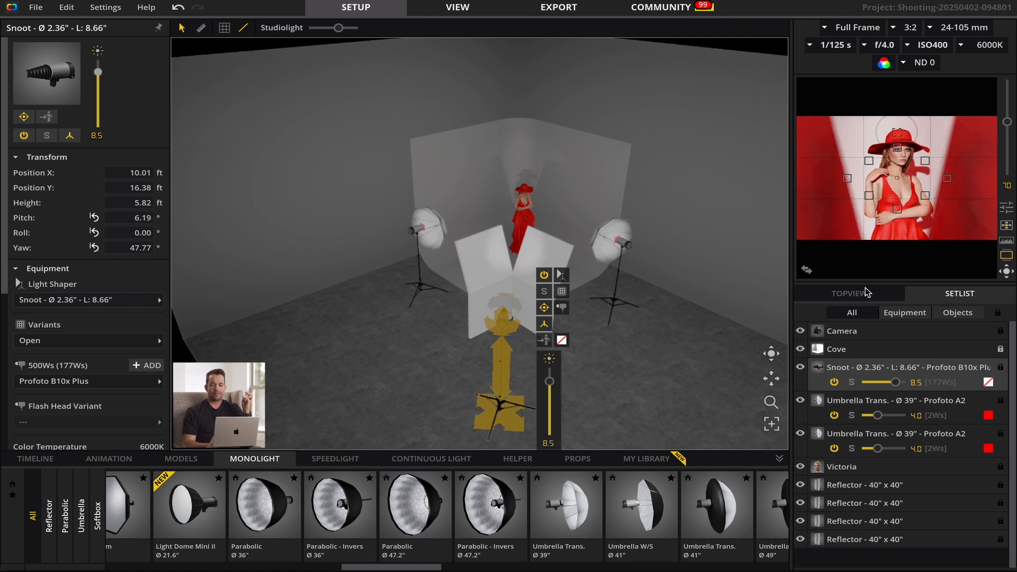
# Step: Take a snapshot of the current umbrella setup and render the shot in full quality
pyautogui.moveTo(867, 190)
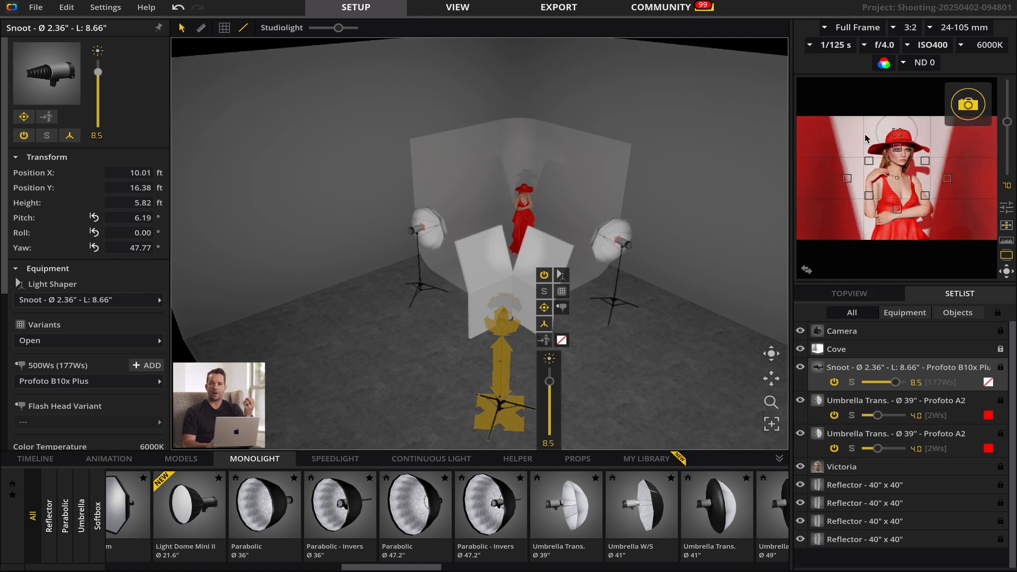
pyautogui.click(969, 104)
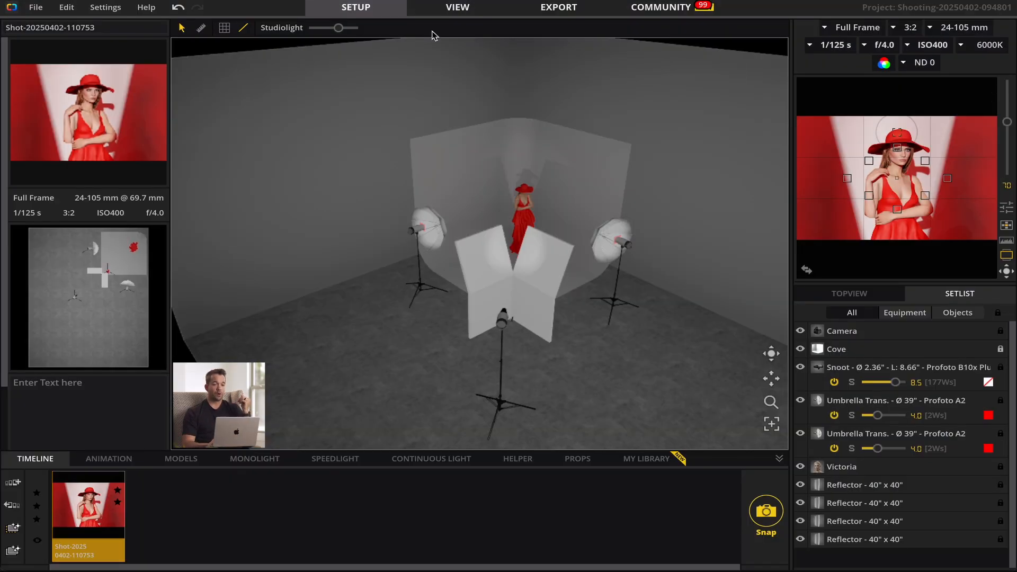
pyautogui.click(459, 9)
pyautogui.moveTo(487, 276)
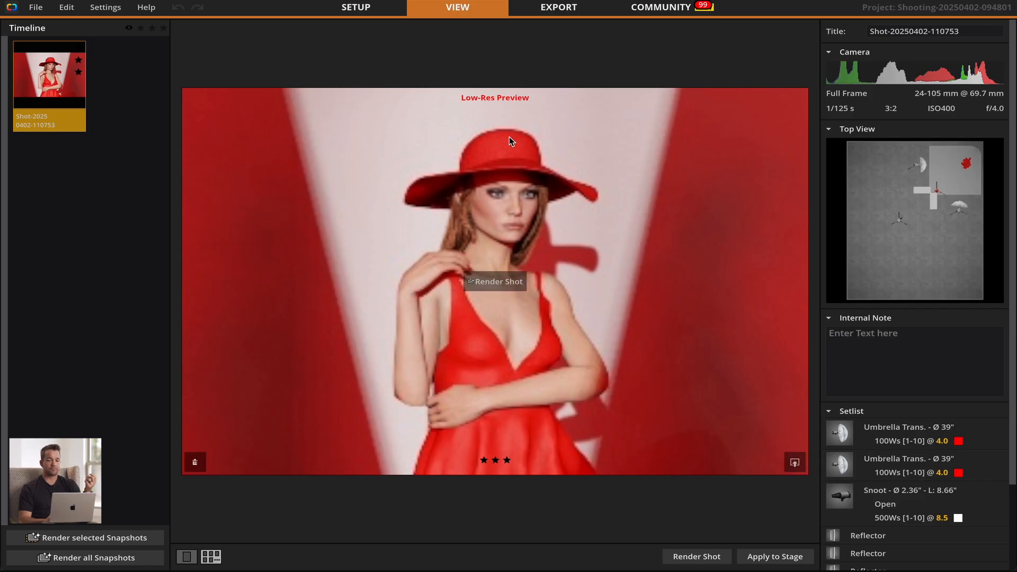
pyautogui.click(488, 277)
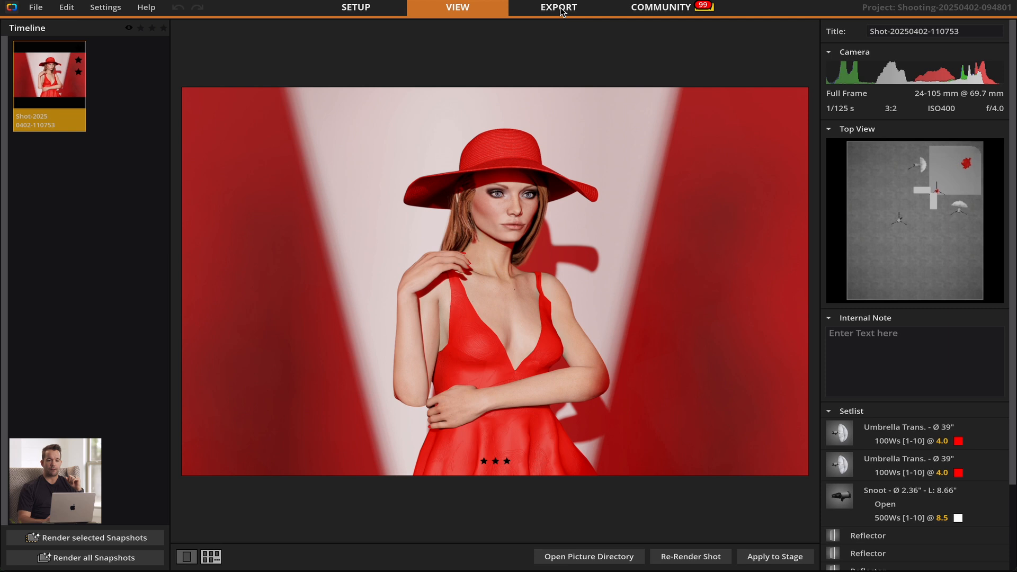
# Step: Orbit the 3D studio view in the snapshot's PDF setplan to a higher angle, and switch the export format to JPEG
pyautogui.click(560, 7)
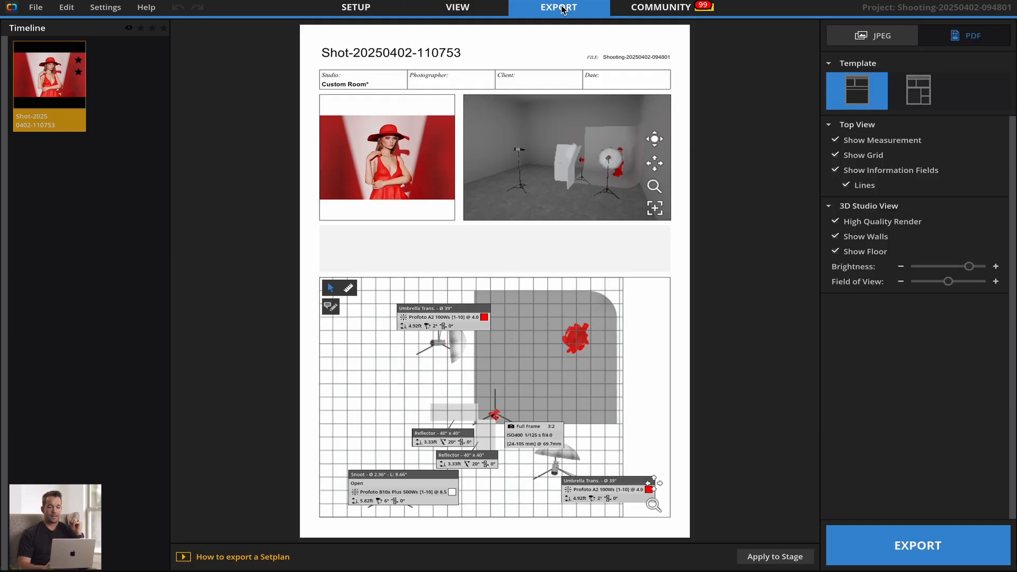
pyautogui.click(598, 228)
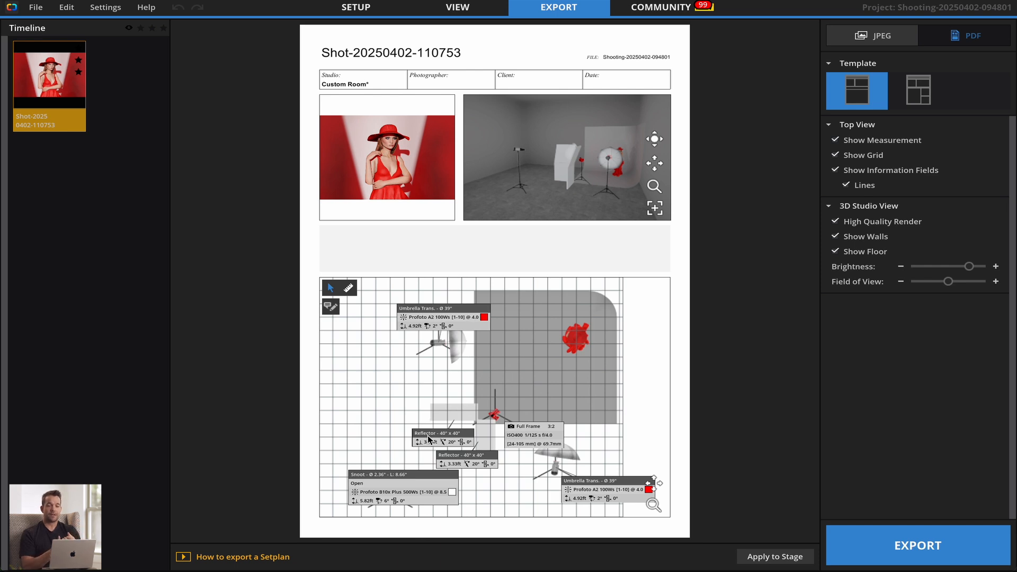
pyautogui.moveTo(658, 141); pyautogui.dragTo(623, 174)
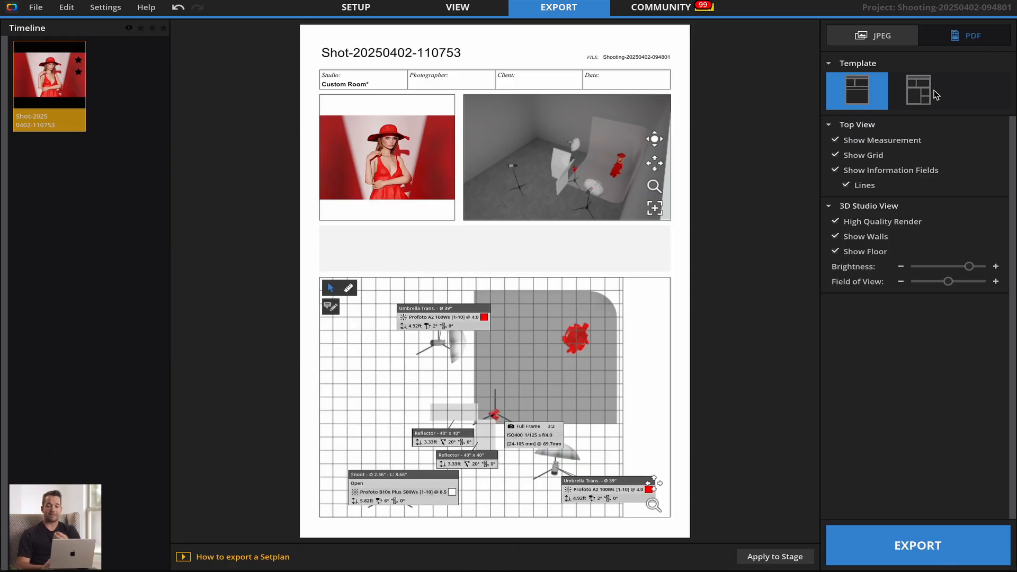
pyautogui.click(885, 39)
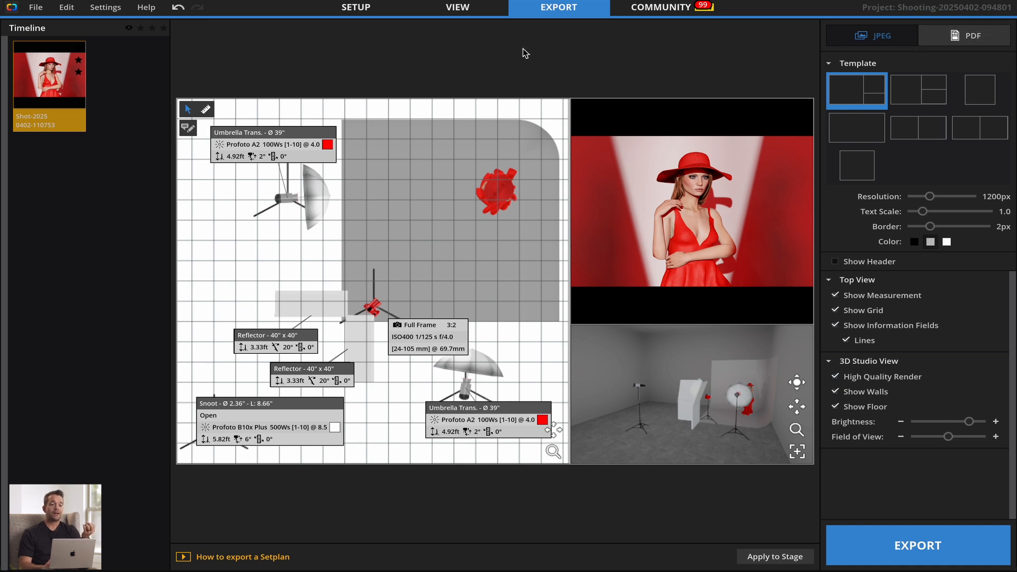
# Step: Back in the studio setup, replace the light shaper of the umbrella to the model's right with the Octaform Ø 36"
pyautogui.click(356, 8)
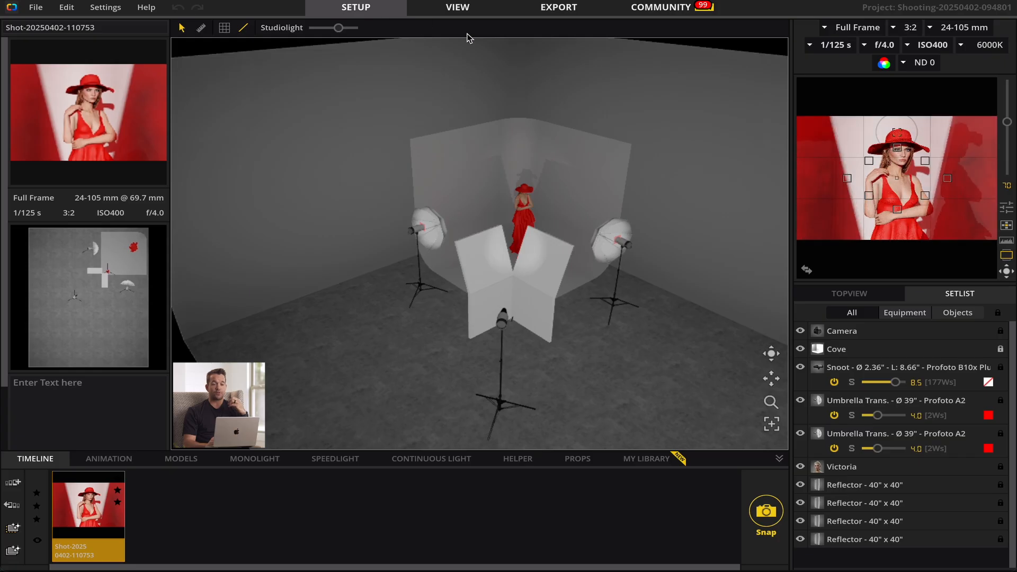
pyautogui.click(612, 248)
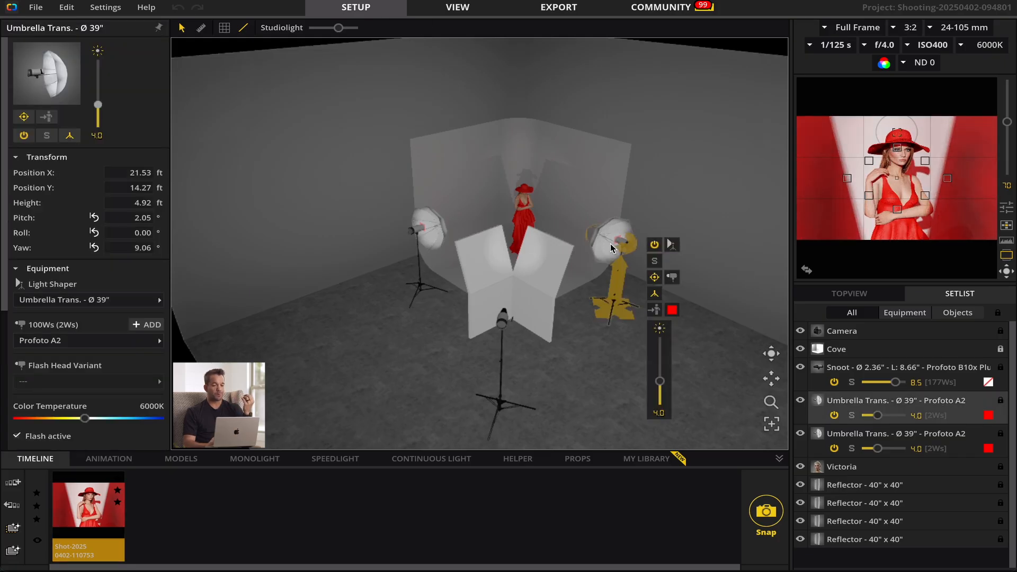
pyautogui.click(672, 244)
pyautogui.scroll(-5, 789, 285)
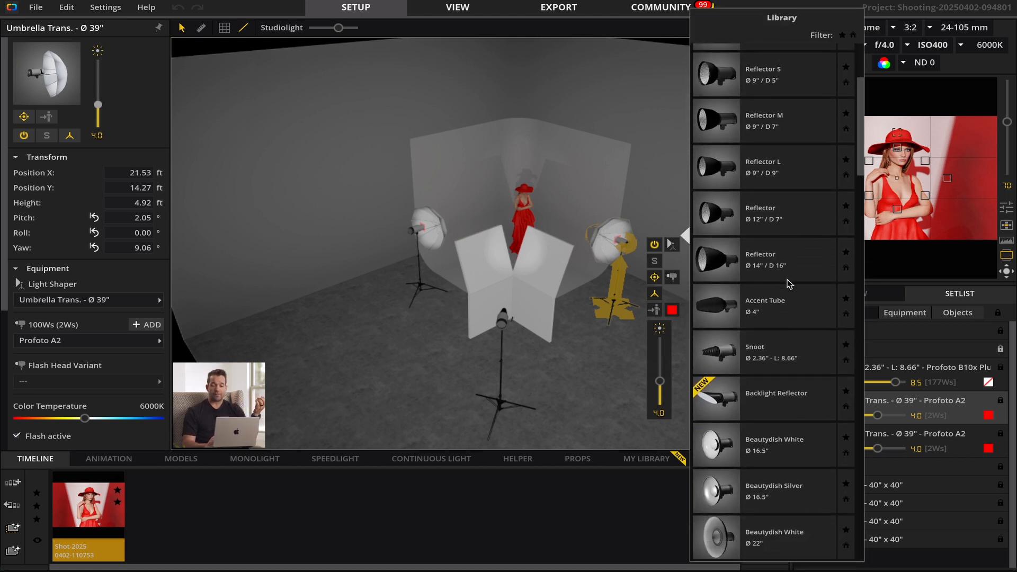
pyautogui.scroll(-5, 789, 285)
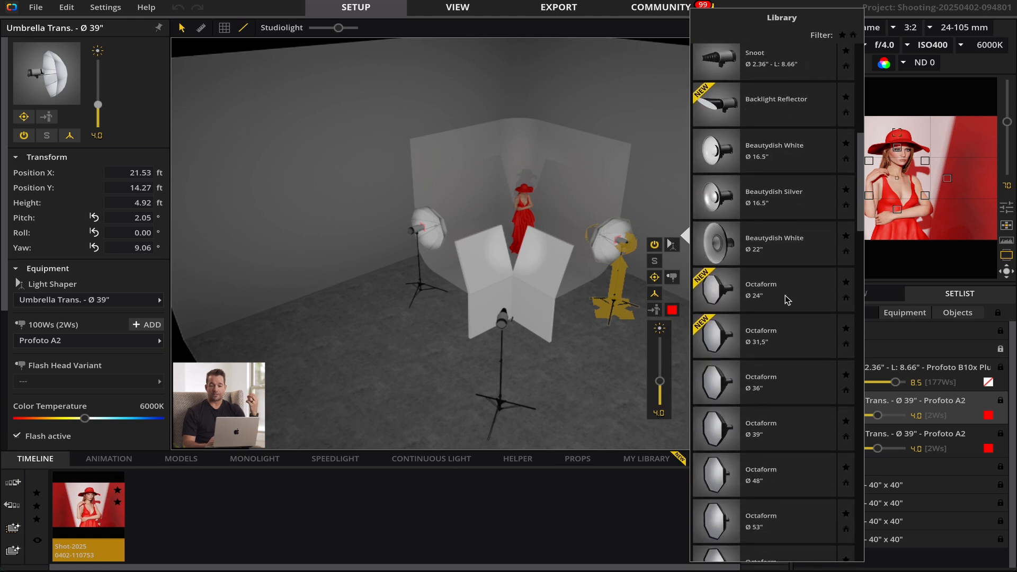
pyautogui.click(775, 390)
# Step: Replace the remaining umbrella's light shaper with the Octaform Ø 39" and take a snapshot of the new setup
pyautogui.click(421, 239)
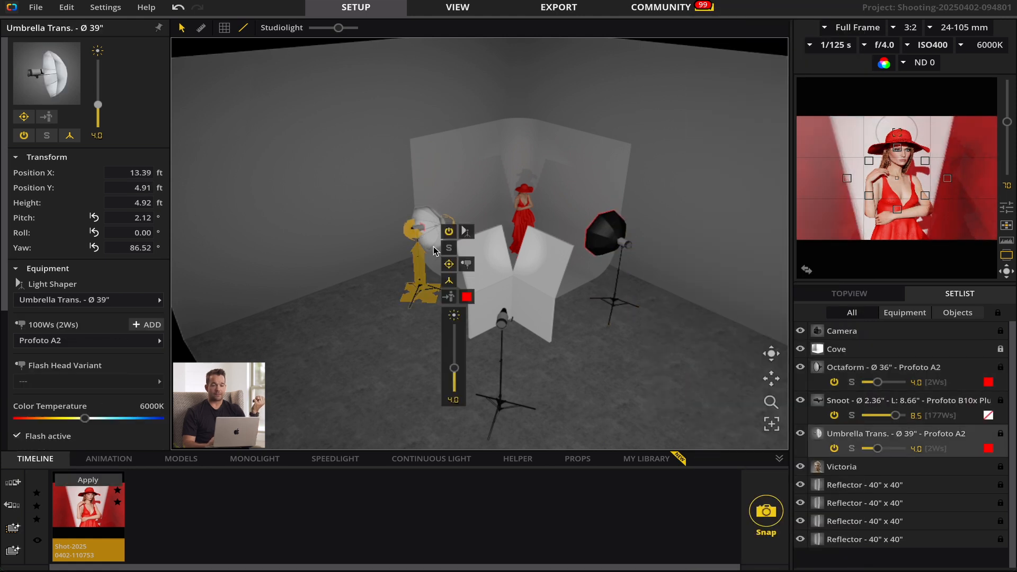
pyautogui.click(466, 233)
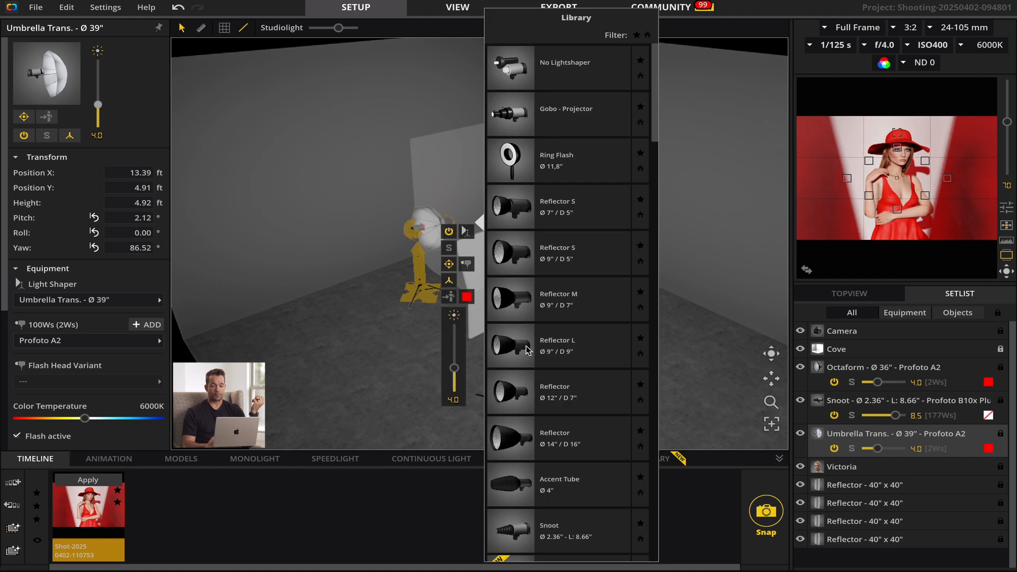
pyautogui.scroll(-12, 598, 488)
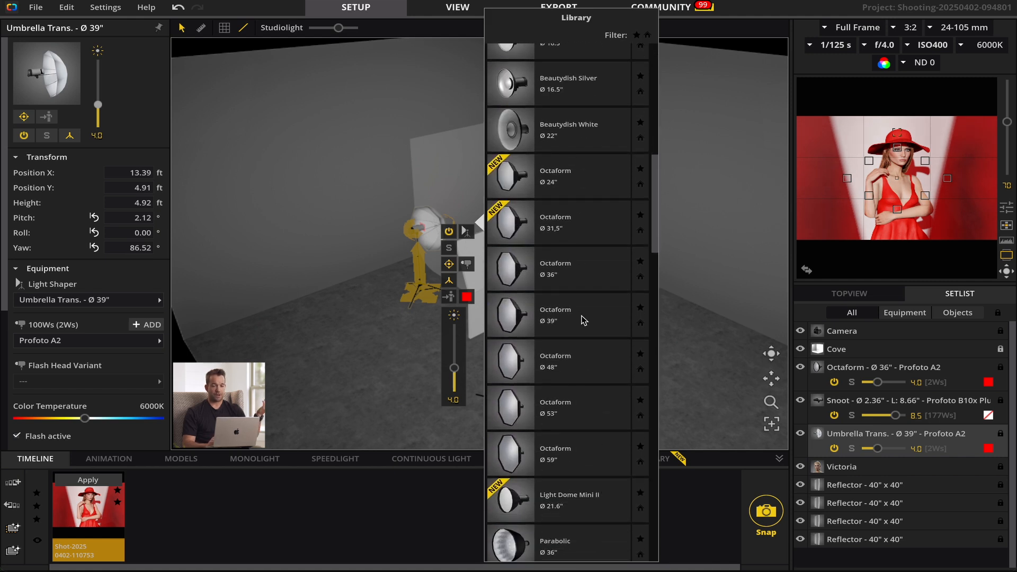
pyautogui.click(582, 319)
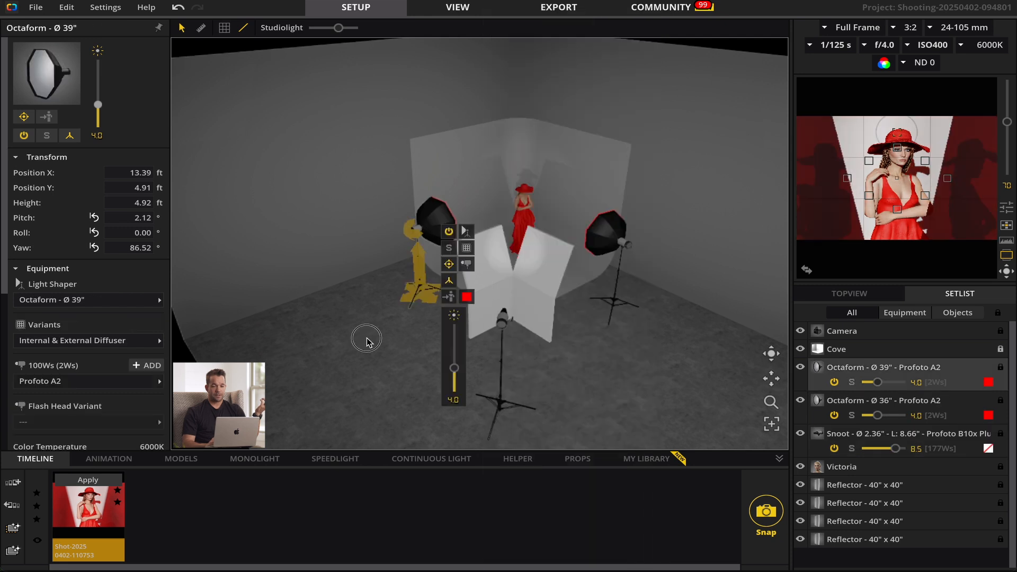
pyautogui.click(369, 341)
pyautogui.moveTo(934, 179)
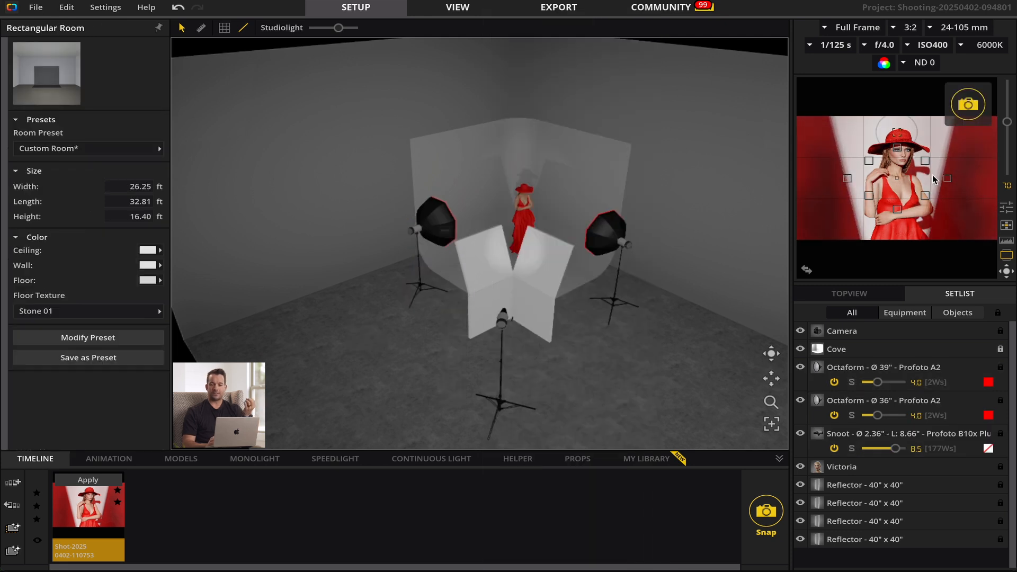
pyautogui.click(968, 105)
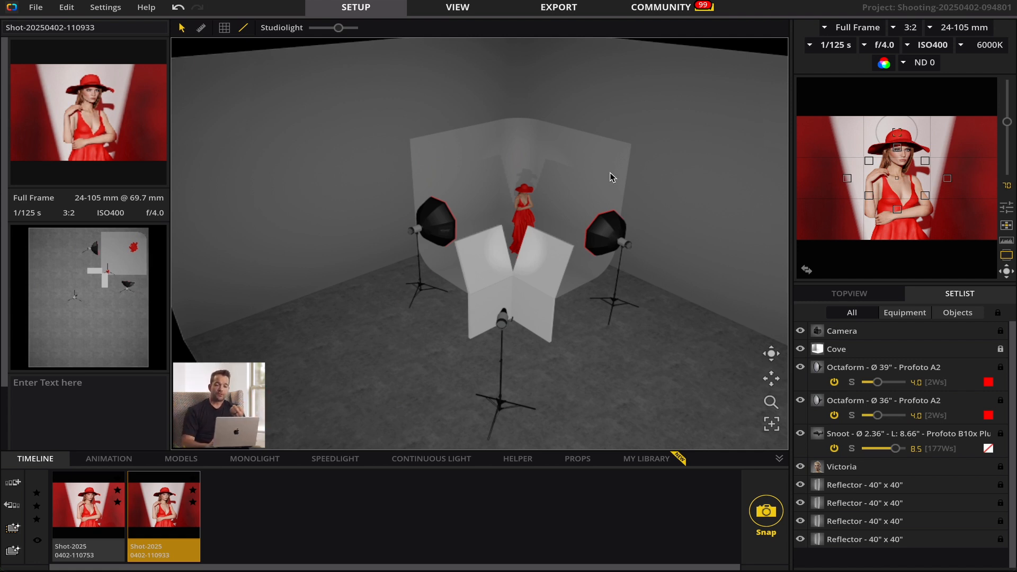
# Step: Raise the power of both red-filtered Octaform lights to 5.0
pyautogui.click(625, 241)
pyautogui.moveTo(662, 383); pyautogui.dragTo(663, 376)
pyautogui.click(438, 275)
pyautogui.moveTo(457, 371); pyautogui.dragTo(456, 360)
# Step: Take another snapshot with the brighter Octaform lights and render all snapshots
pyautogui.moveTo(988, 165)
pyautogui.click(969, 106)
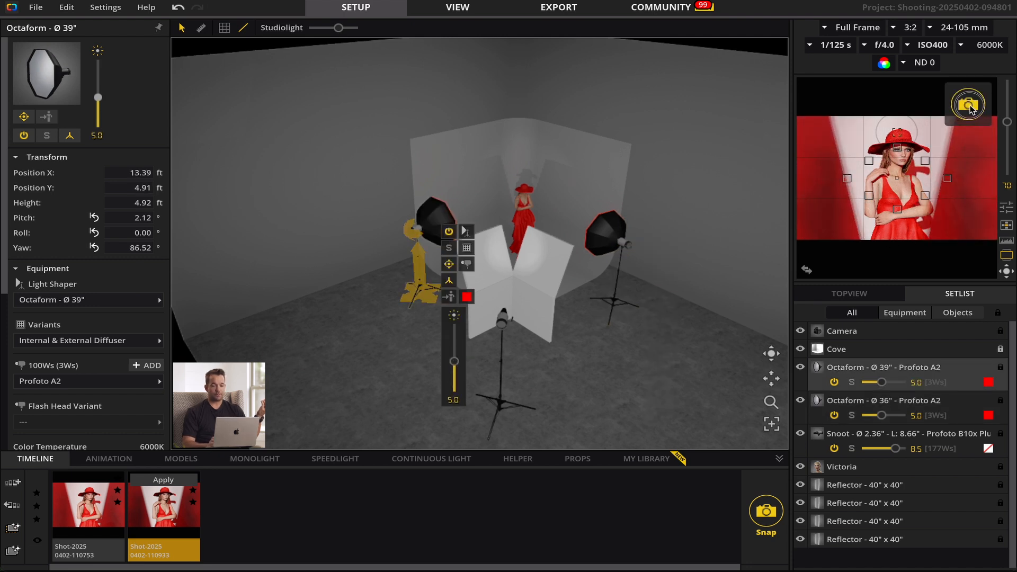
pyautogui.click(458, 7)
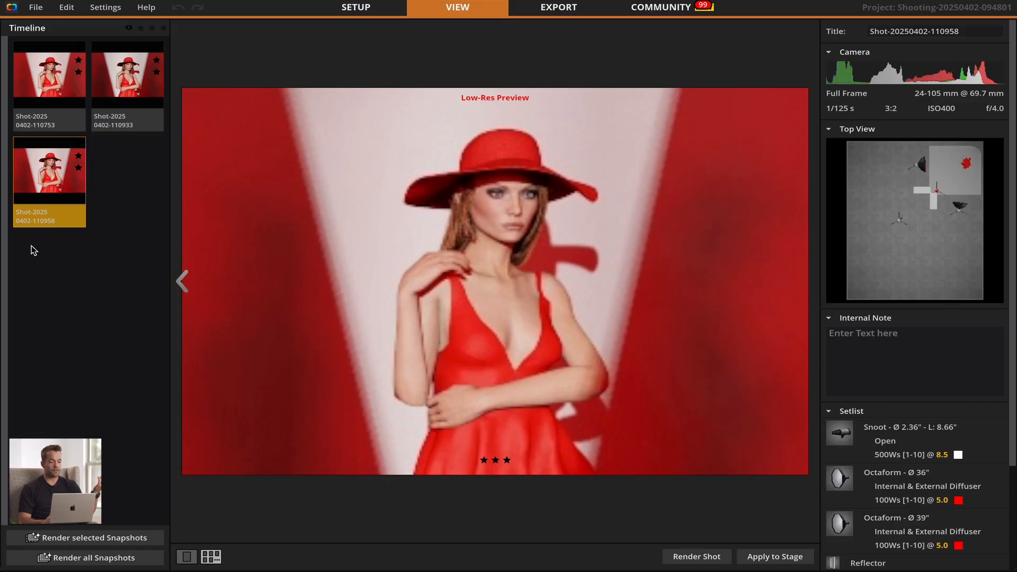
pyautogui.click(95, 559)
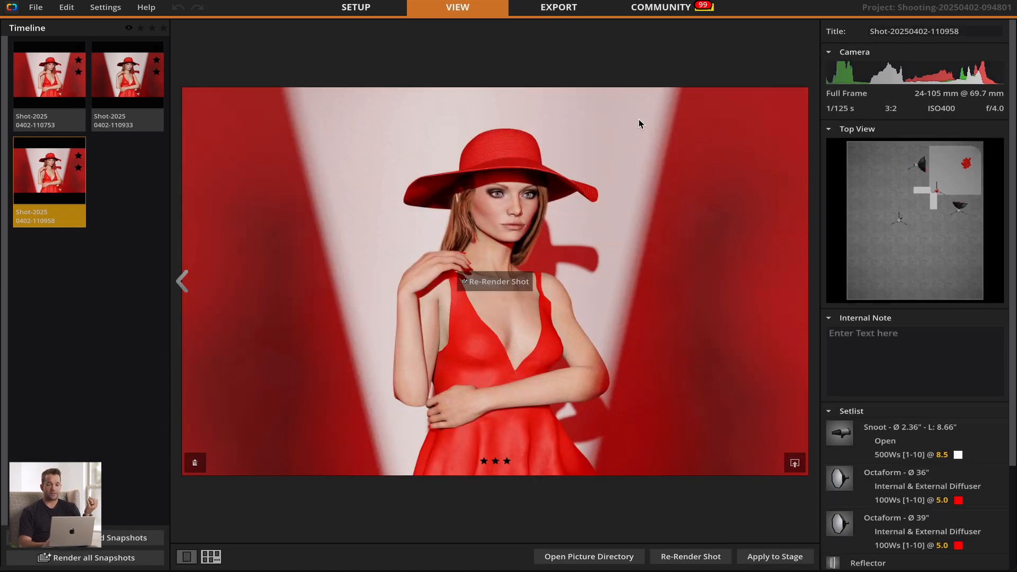
# Step: Export the first snapshot's JPEG setplan as "red shoot.jpg" into the Documents folder
pyautogui.click(558, 9)
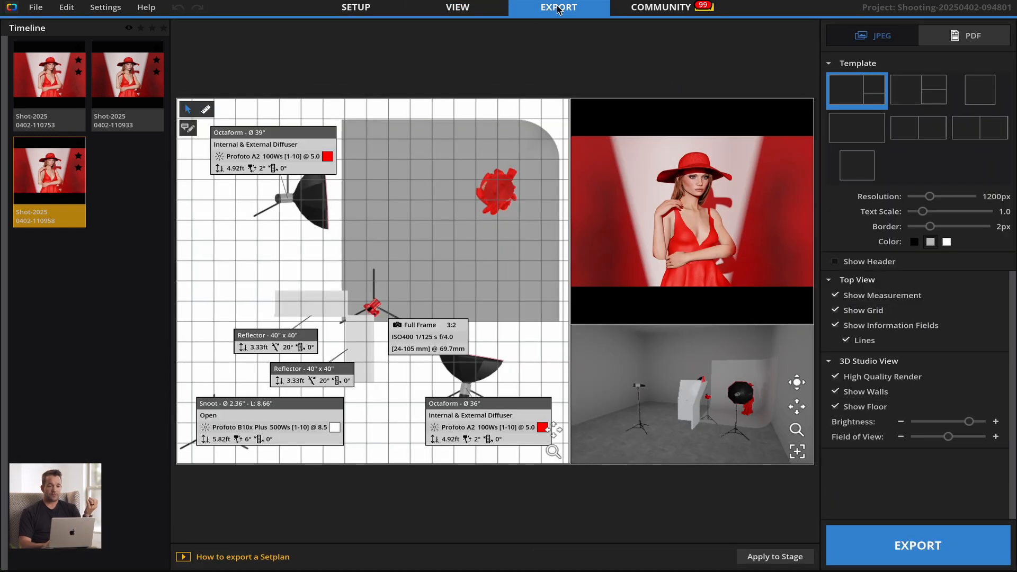
pyautogui.click(39, 82)
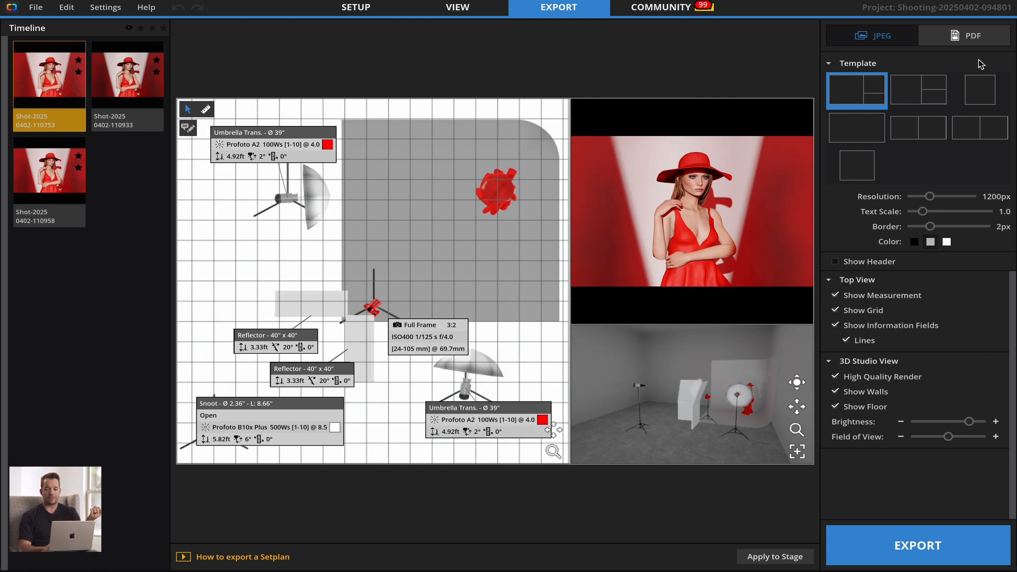
pyautogui.click(922, 557)
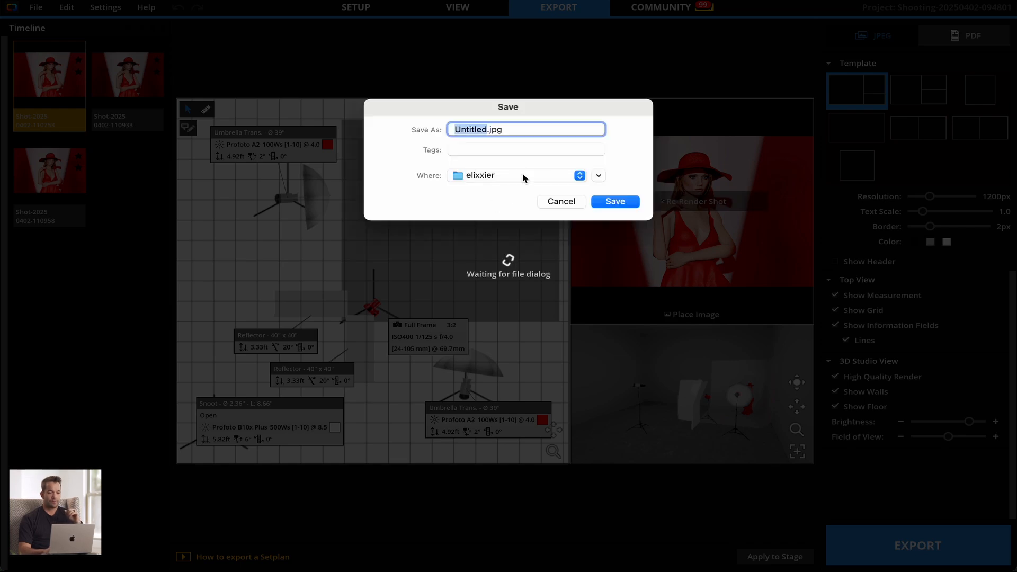
pyautogui.write('red shoot')
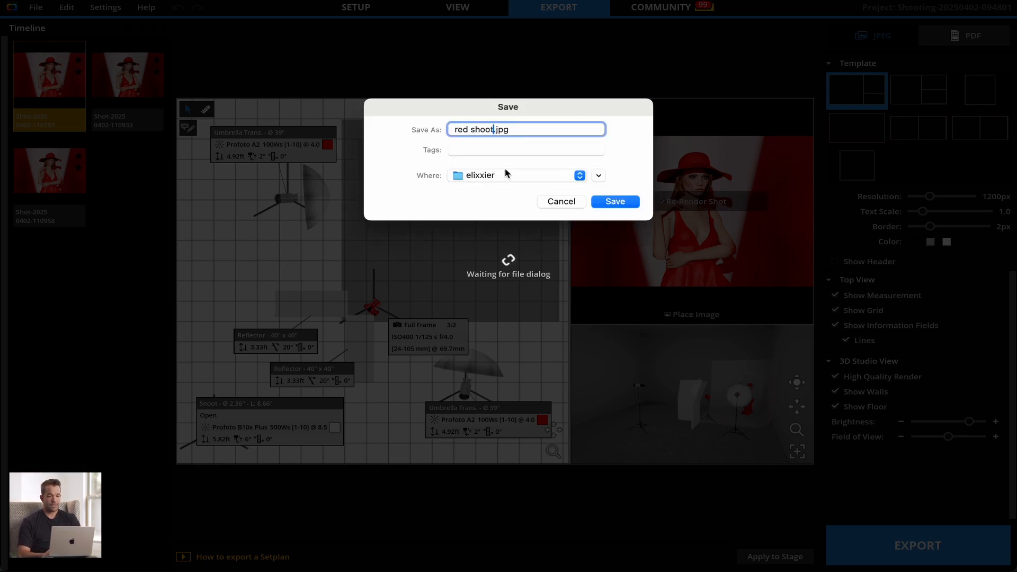
pyautogui.click(491, 178)
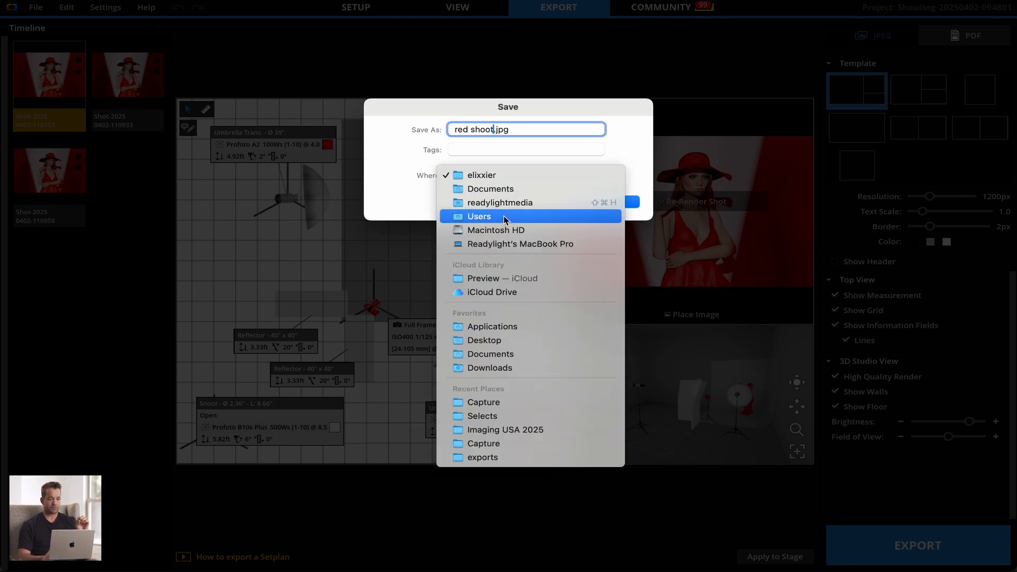
pyautogui.click(509, 190)
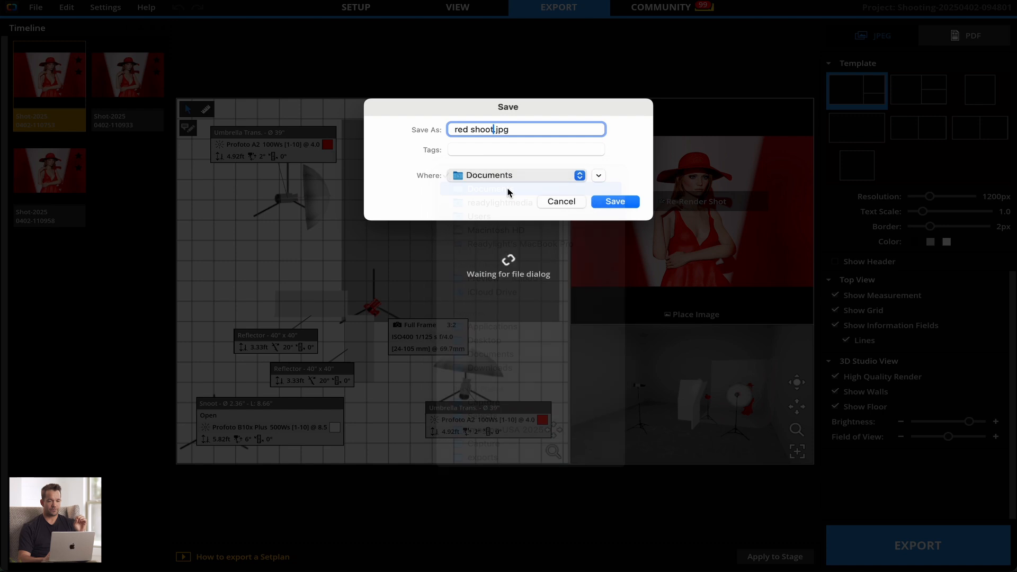
pyautogui.click(625, 207)
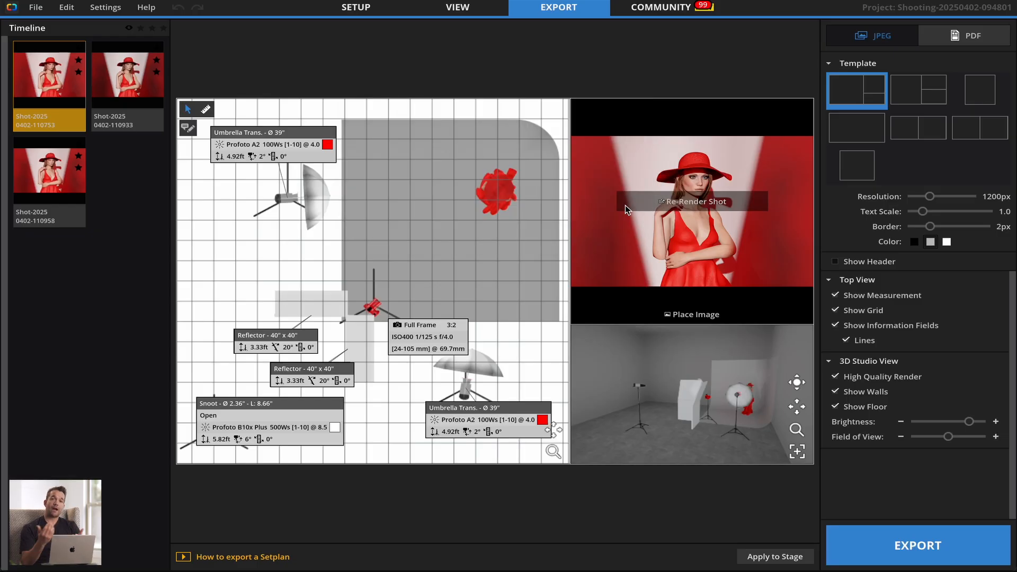